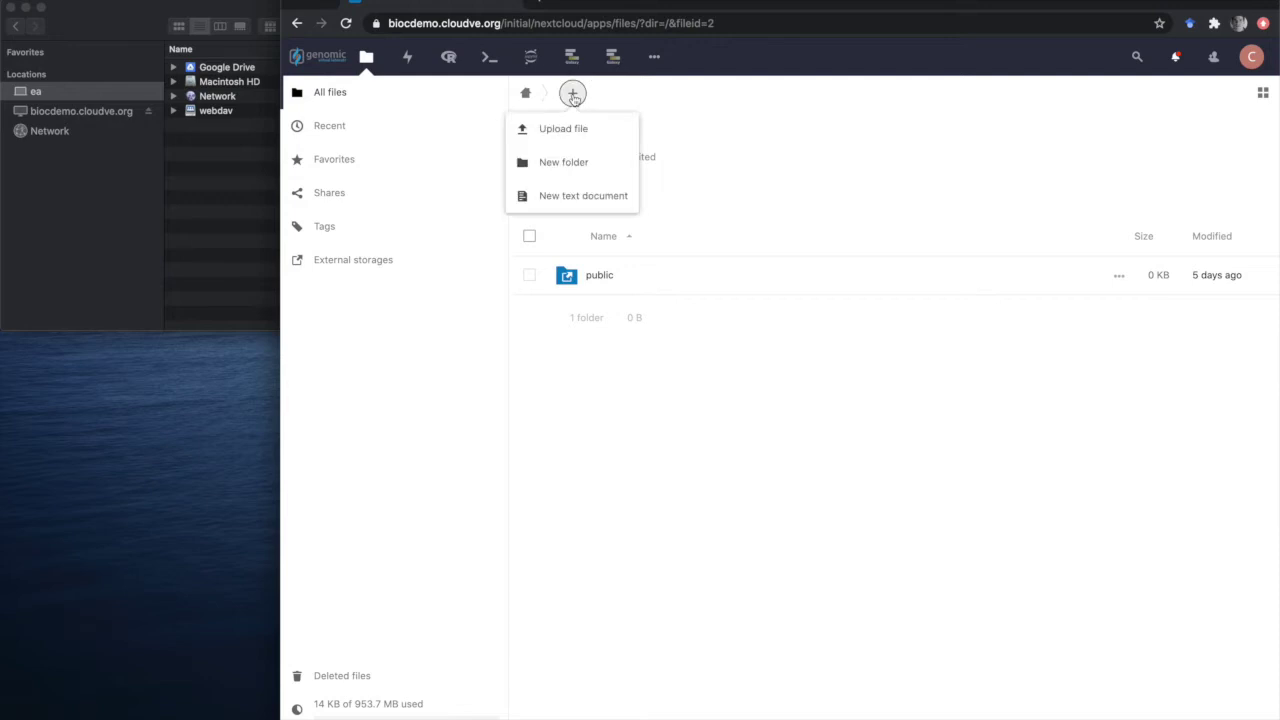
# Upload all six demo-data files, datalabels.tsv through rna_seq_mouse.tsv, into the GVL Data Browser
pyautogui.click(600, 133)
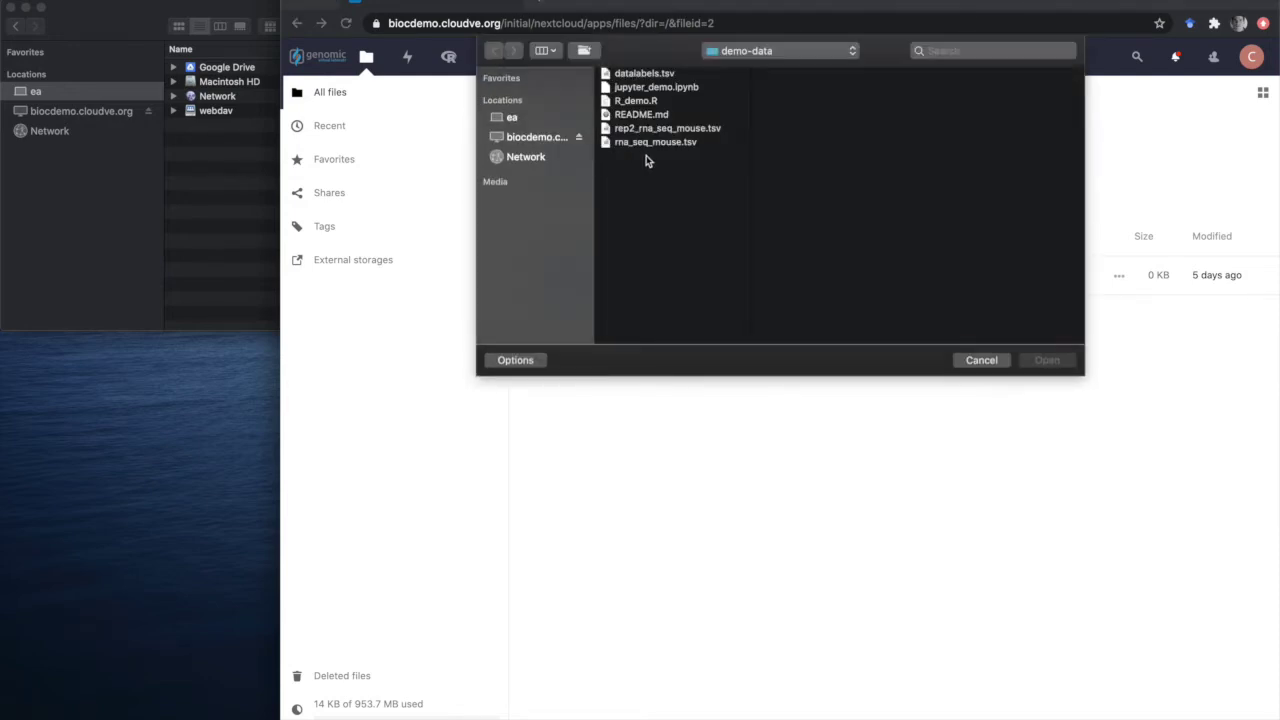
pyautogui.moveTo(645, 157); pyautogui.dragTo(640, 85)
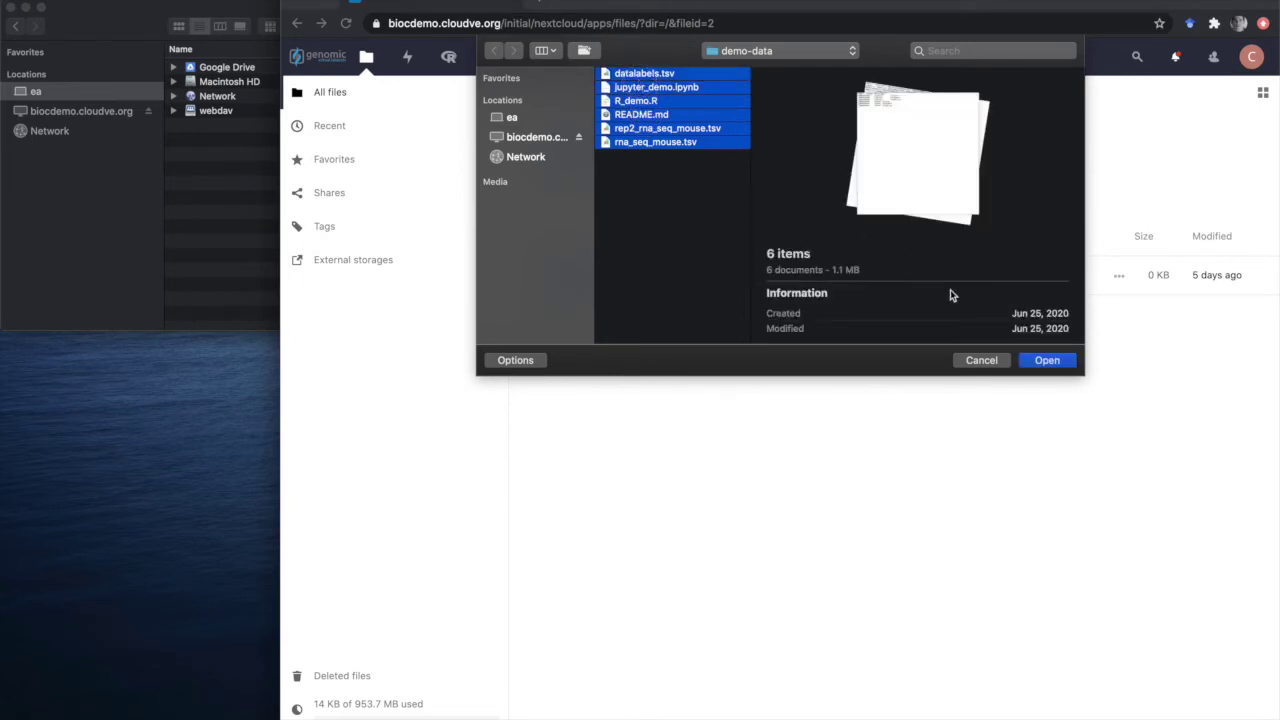
pyautogui.click(1040, 363)
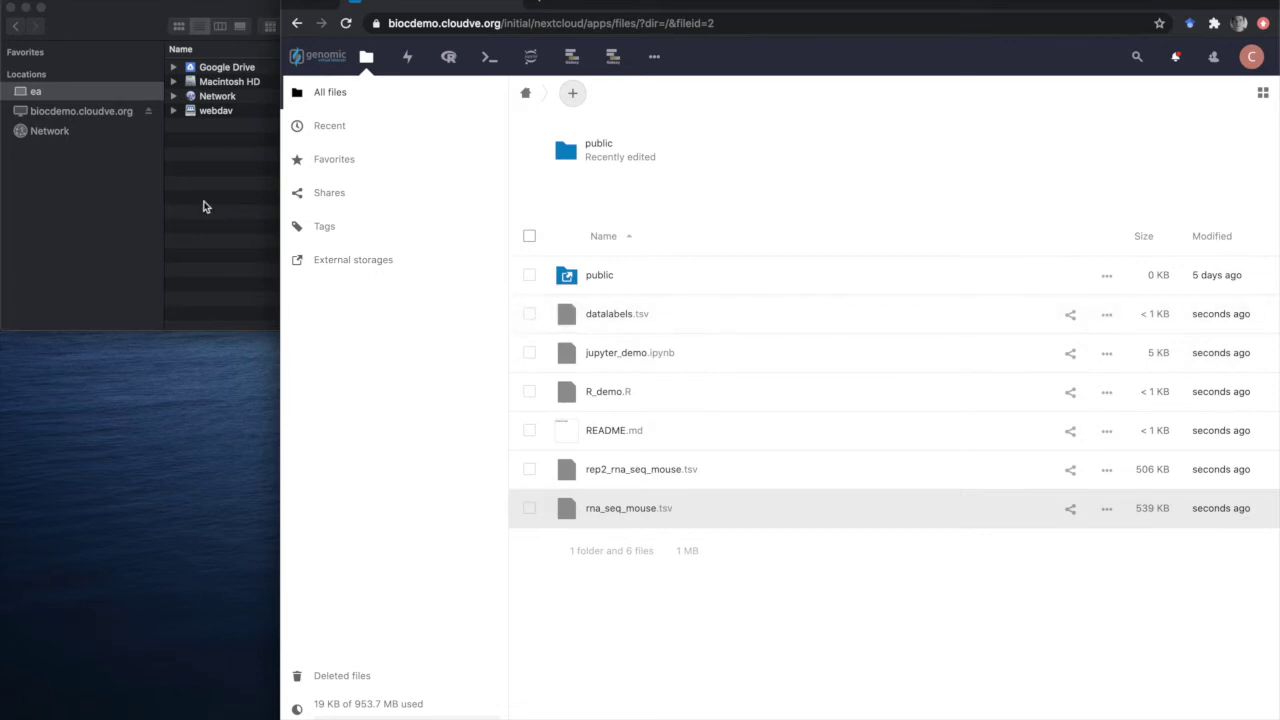
# In Finder, browse the biocdemo.cloudve.org webdav share showing the public folder and six demo files
pyautogui.click(140, 187)
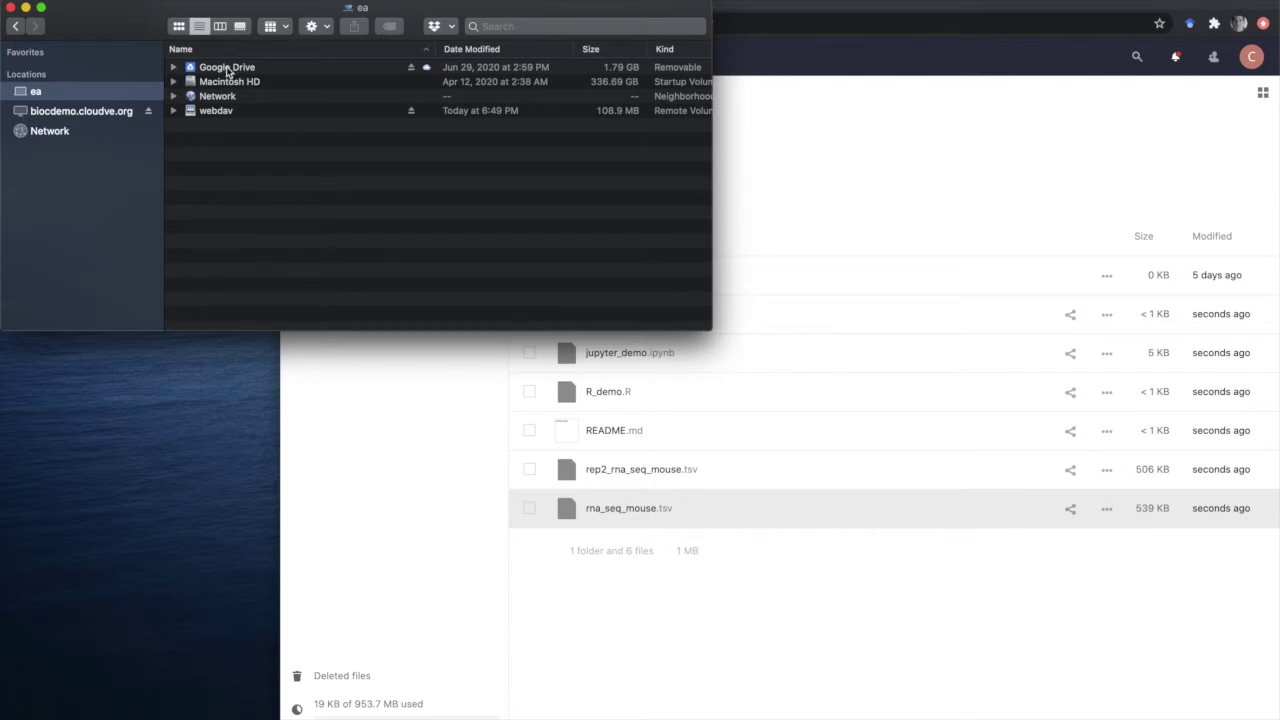
pyautogui.doubleClick(196, 114)
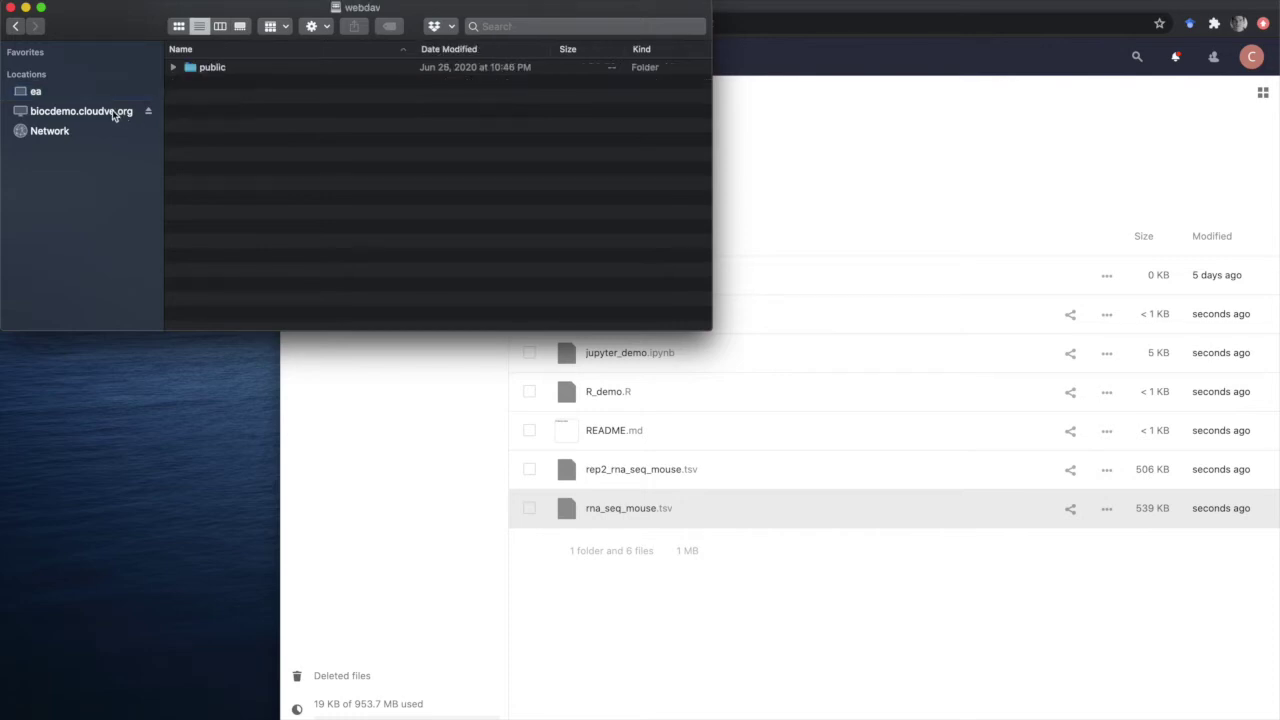
pyautogui.click(112, 112)
pyautogui.doubleClick(213, 86)
pyautogui.click(469, 391)
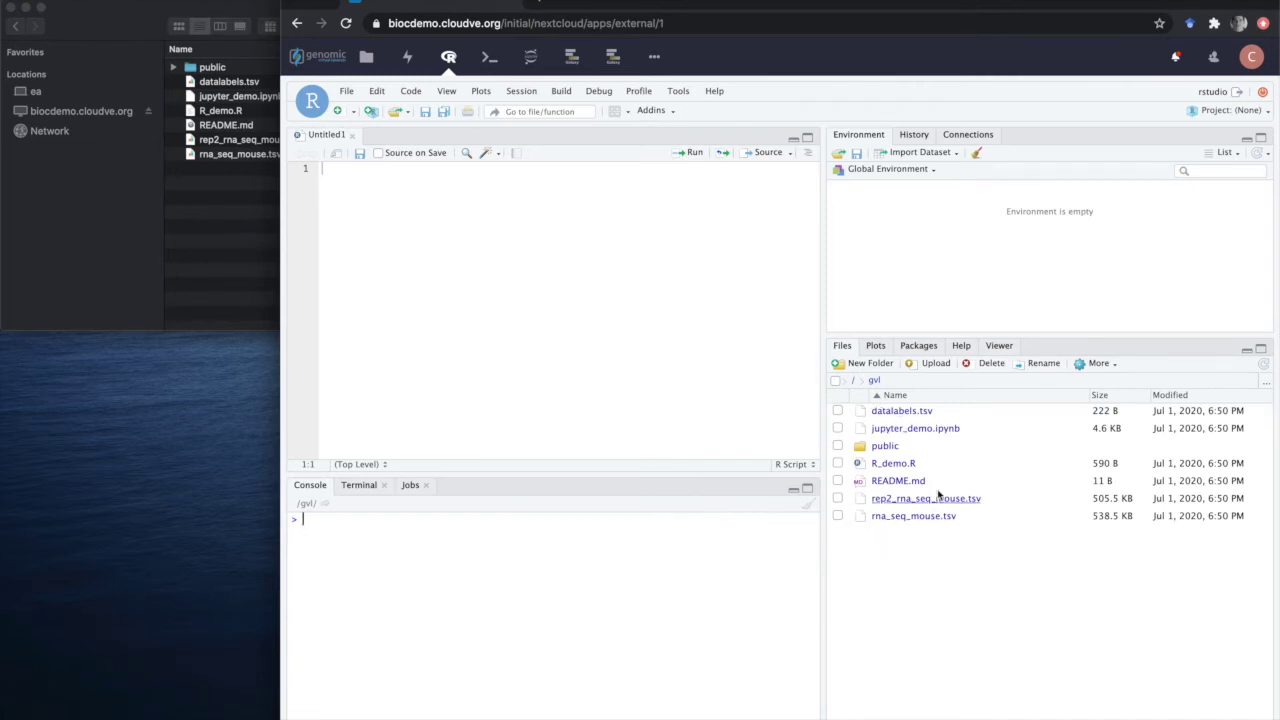
# Run R_demo.R line by line, including the loop that writes the six _mouse2.tsv files
pyautogui.click(893, 465)
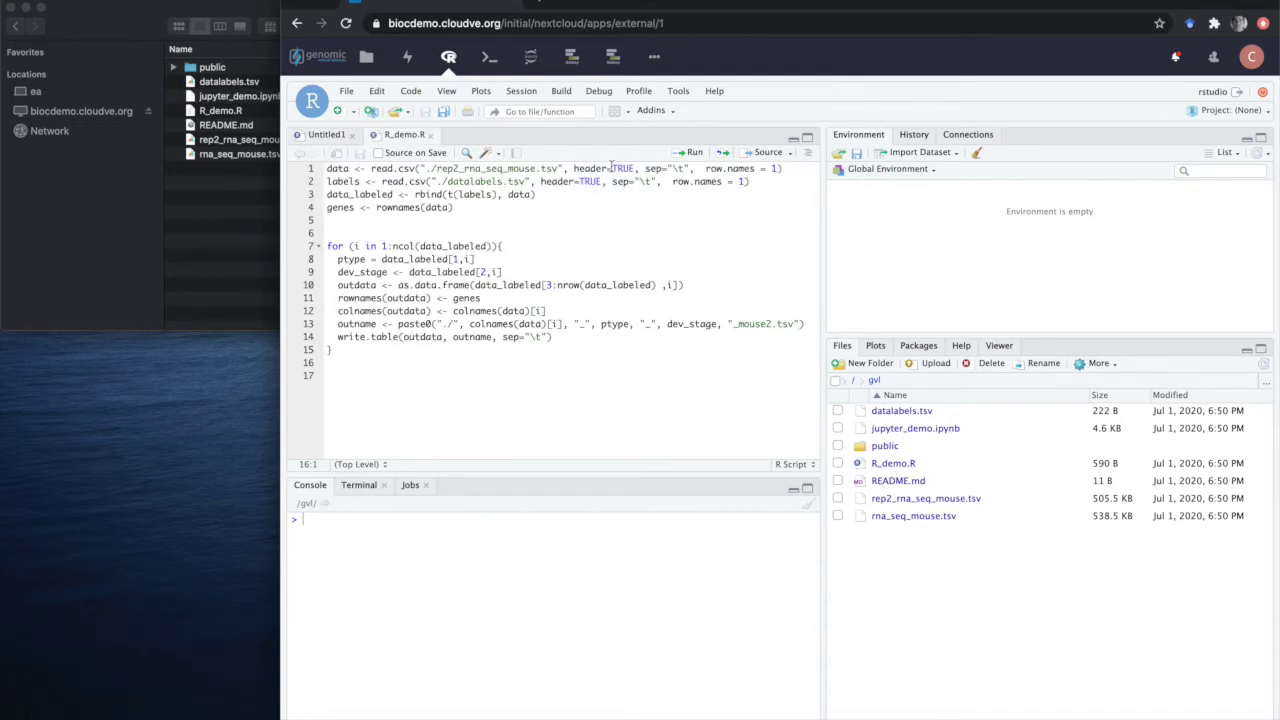
pyautogui.click(694, 152)
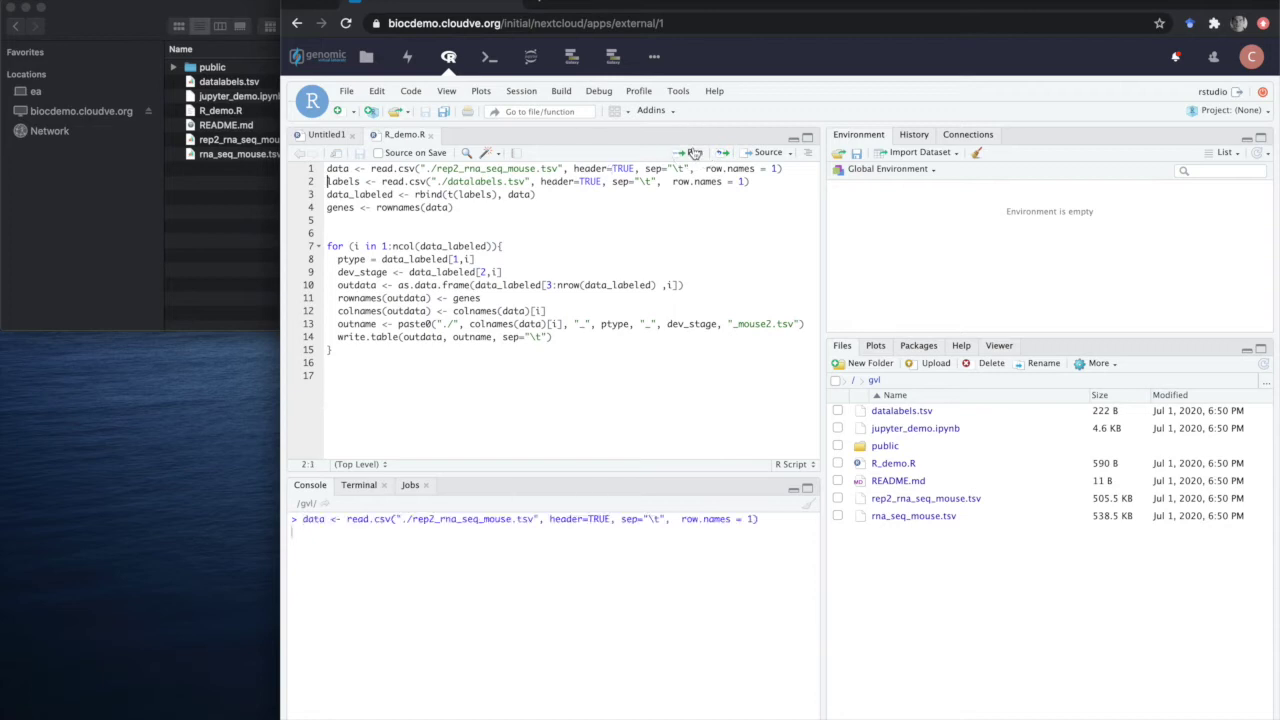
pyautogui.click(694, 152)
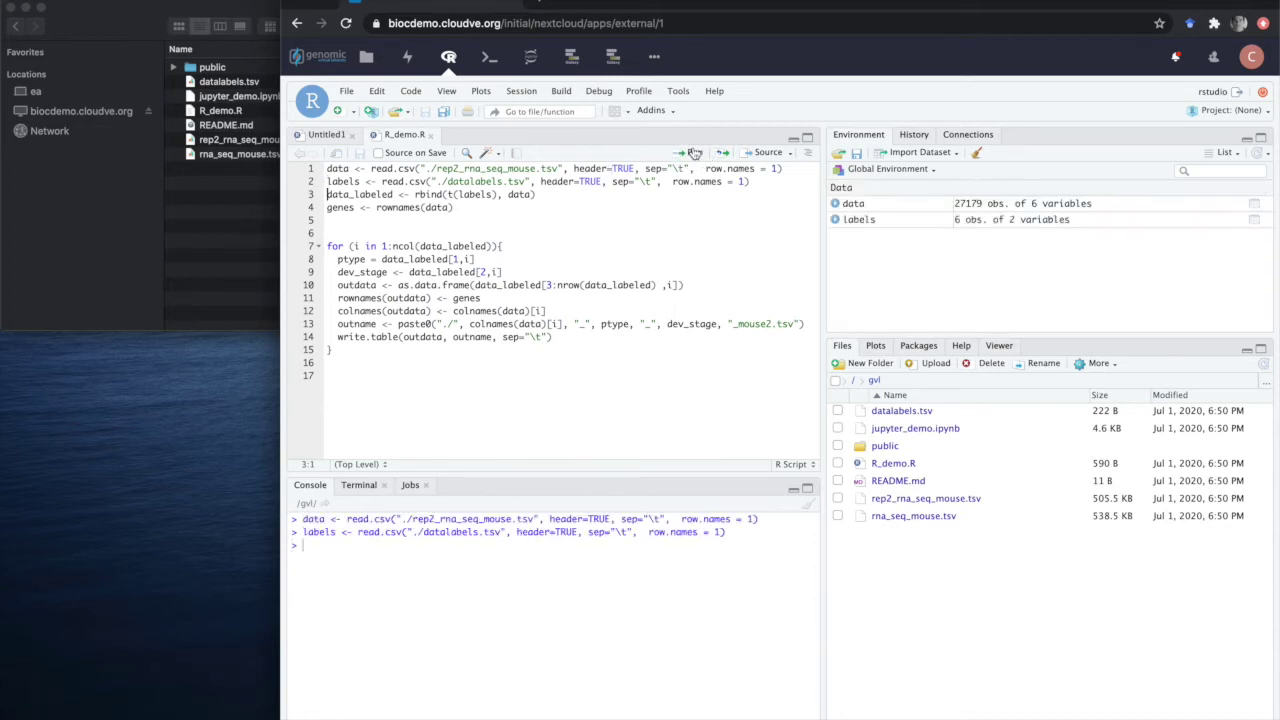
pyautogui.click(694, 152)
pyautogui.click(694, 152)
pyautogui.click(694, 152)
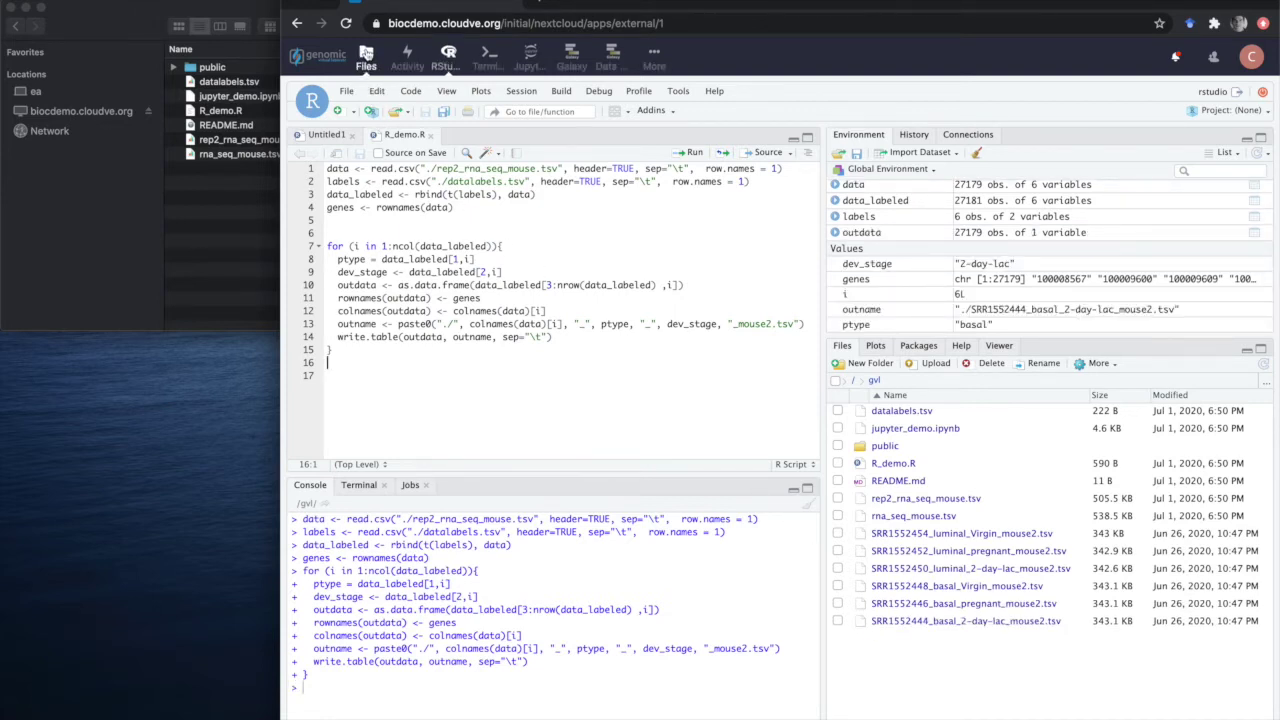
# Find the six new _mouse2.tsv files in the Data Browser list, then launch JupyterHub
pyautogui.click(366, 52)
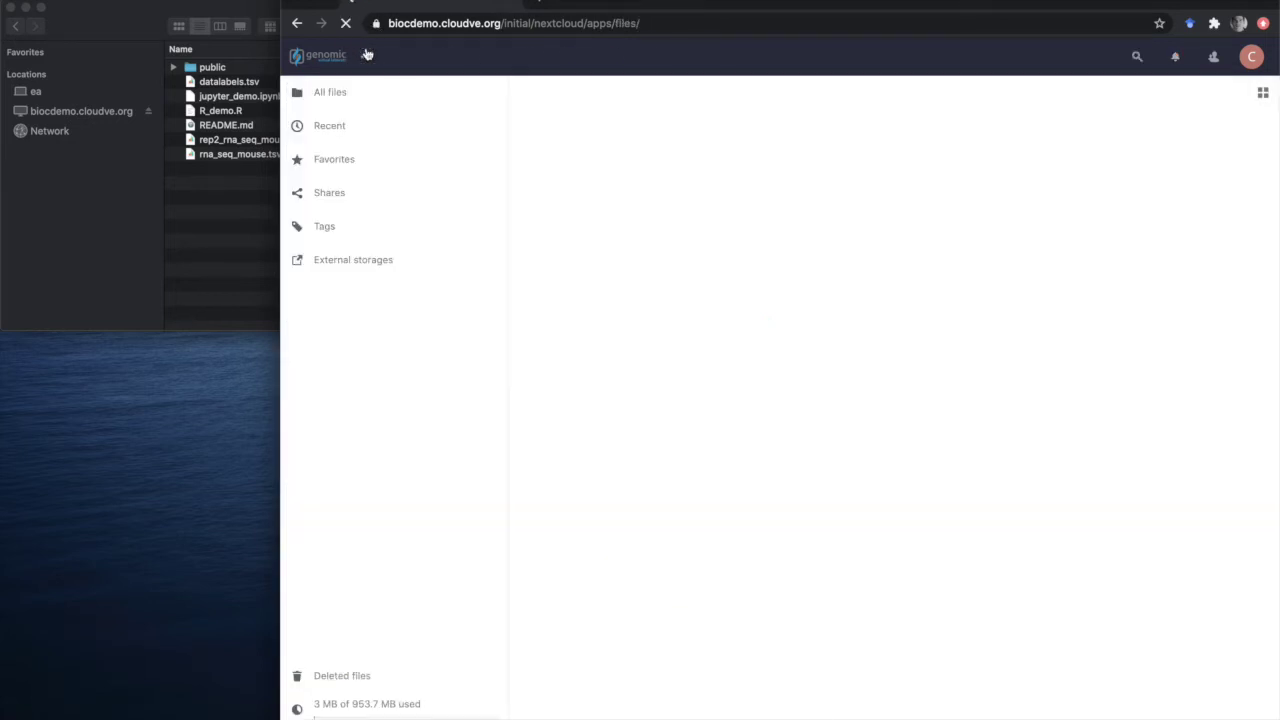
pyautogui.scroll(-3, 534, 283)
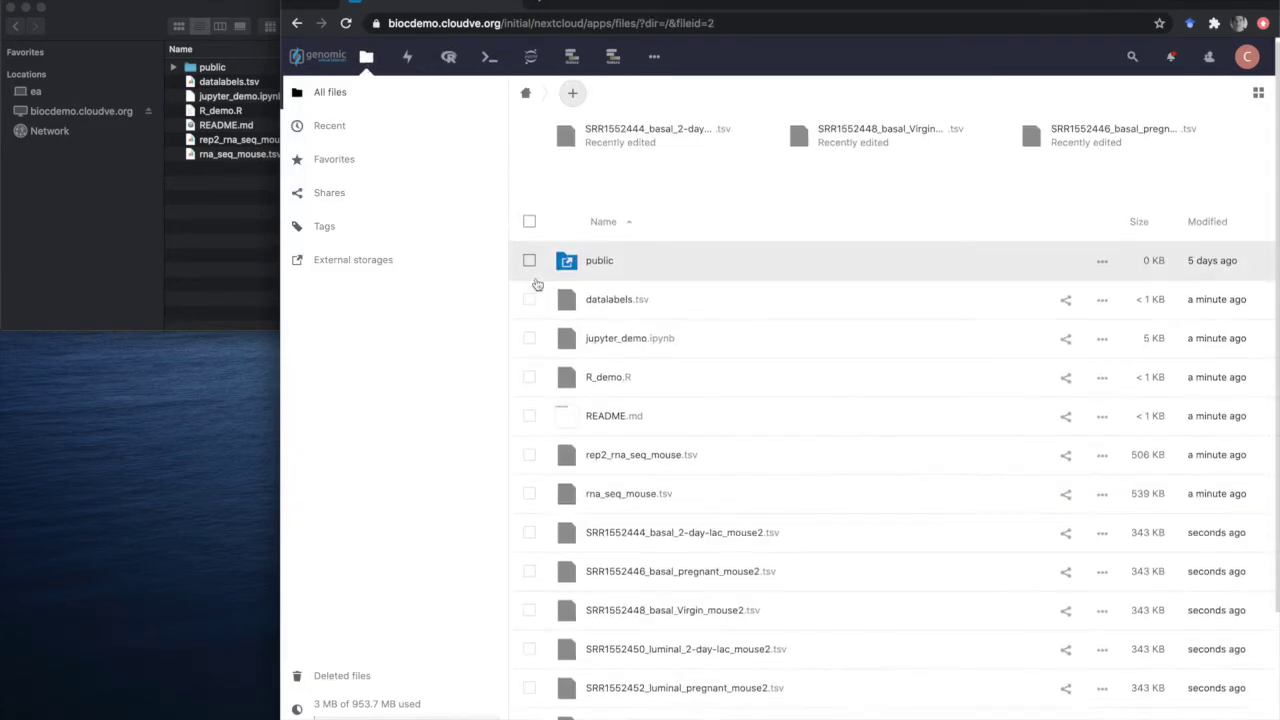
pyautogui.scroll(-1, 534, 285)
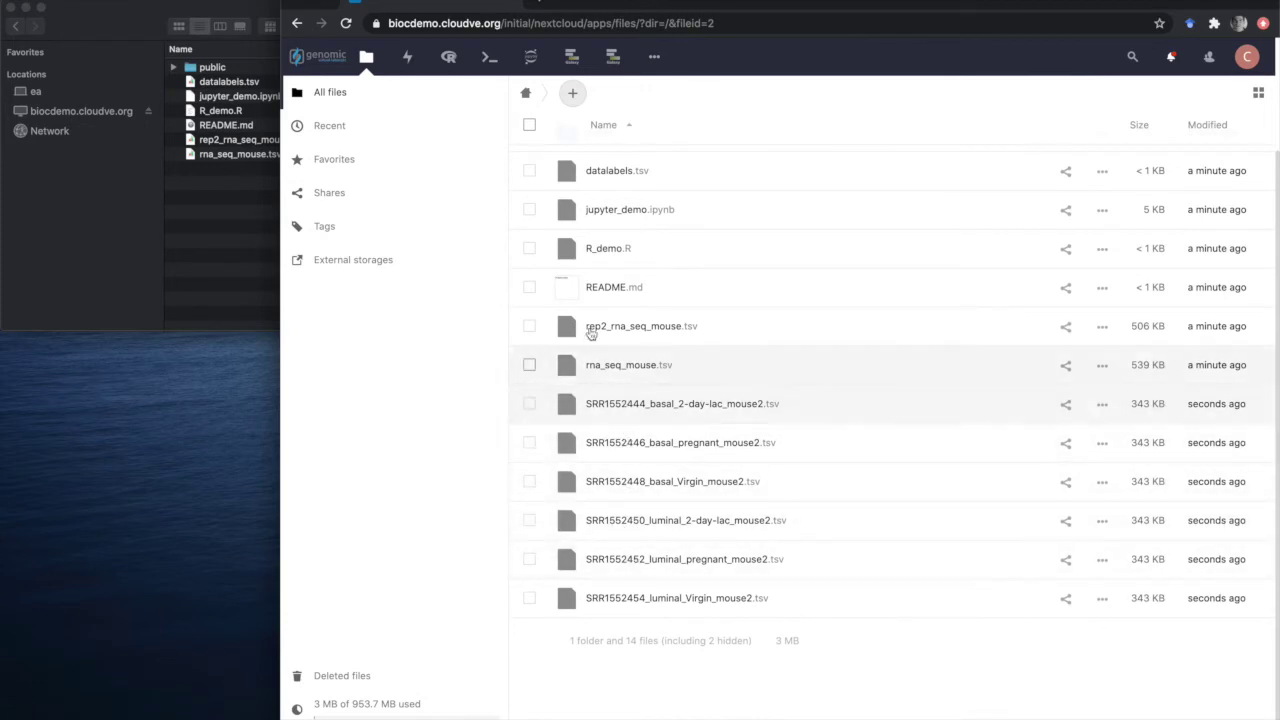
pyautogui.click(533, 52)
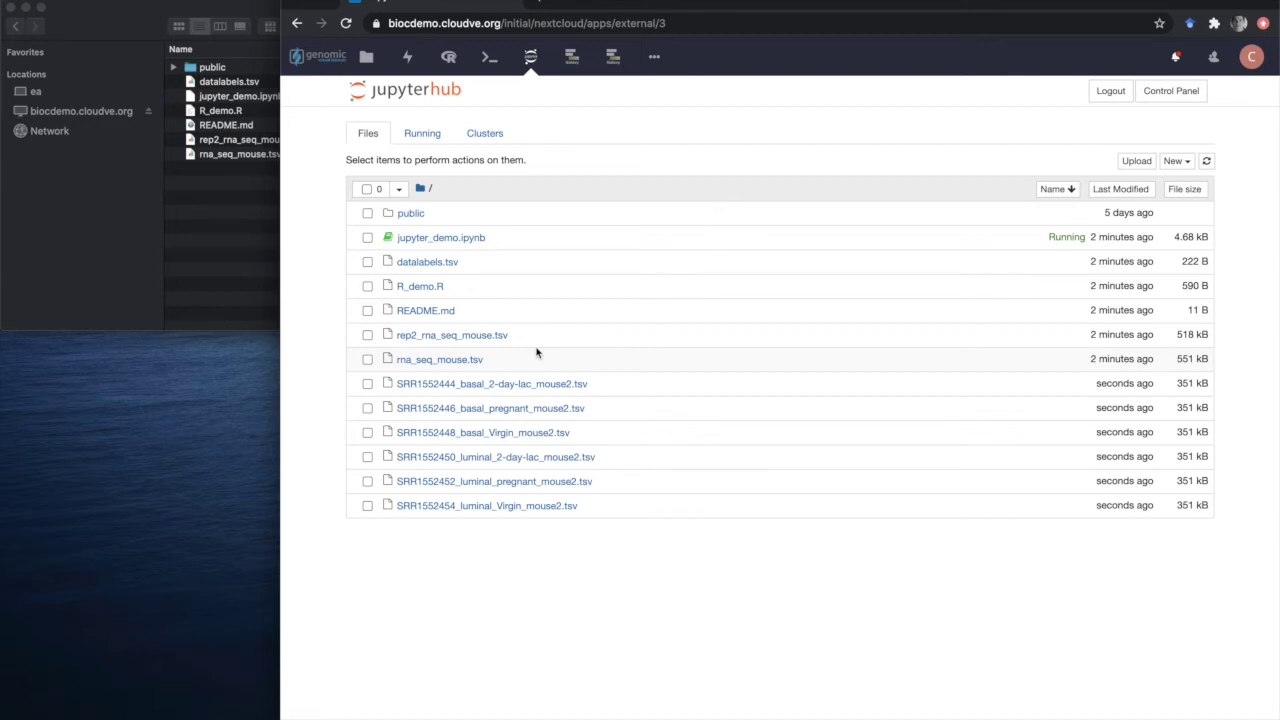
# In the web terminal, run ls -l and conda env list, which shows only base
pyautogui.click(489, 53)
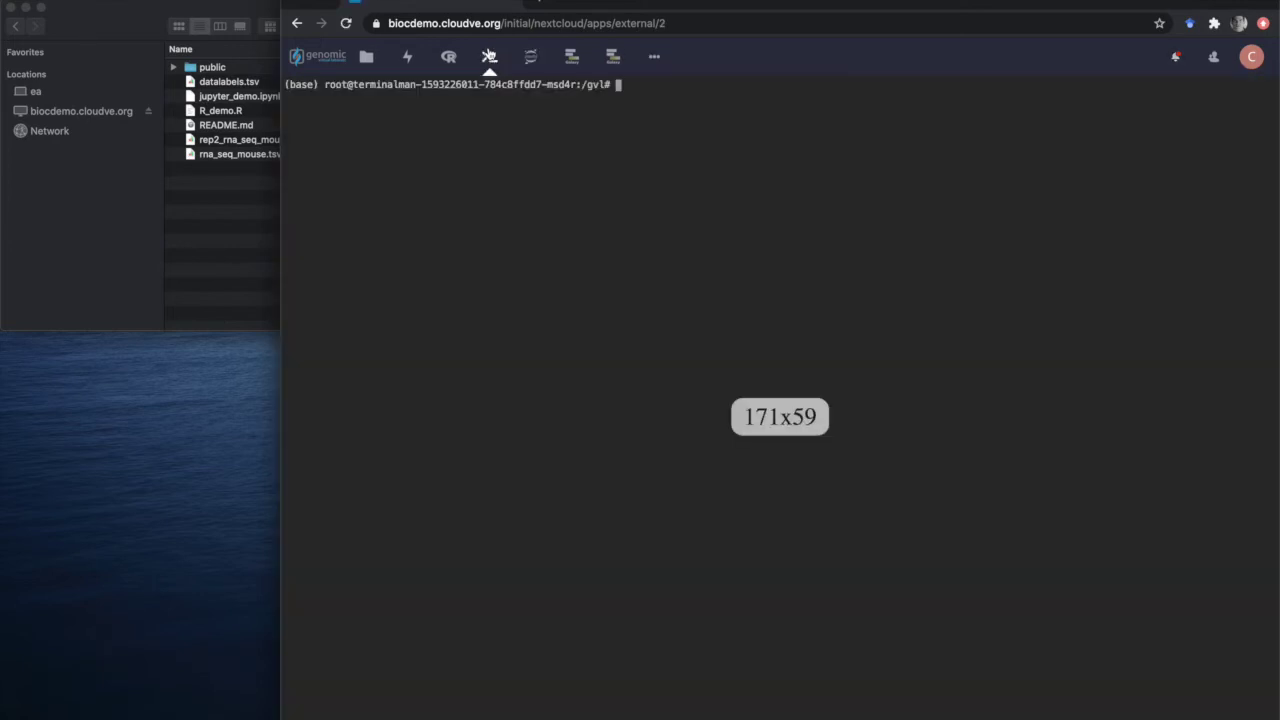
pyautogui.write('ls -l')
pyautogui.press('Return')
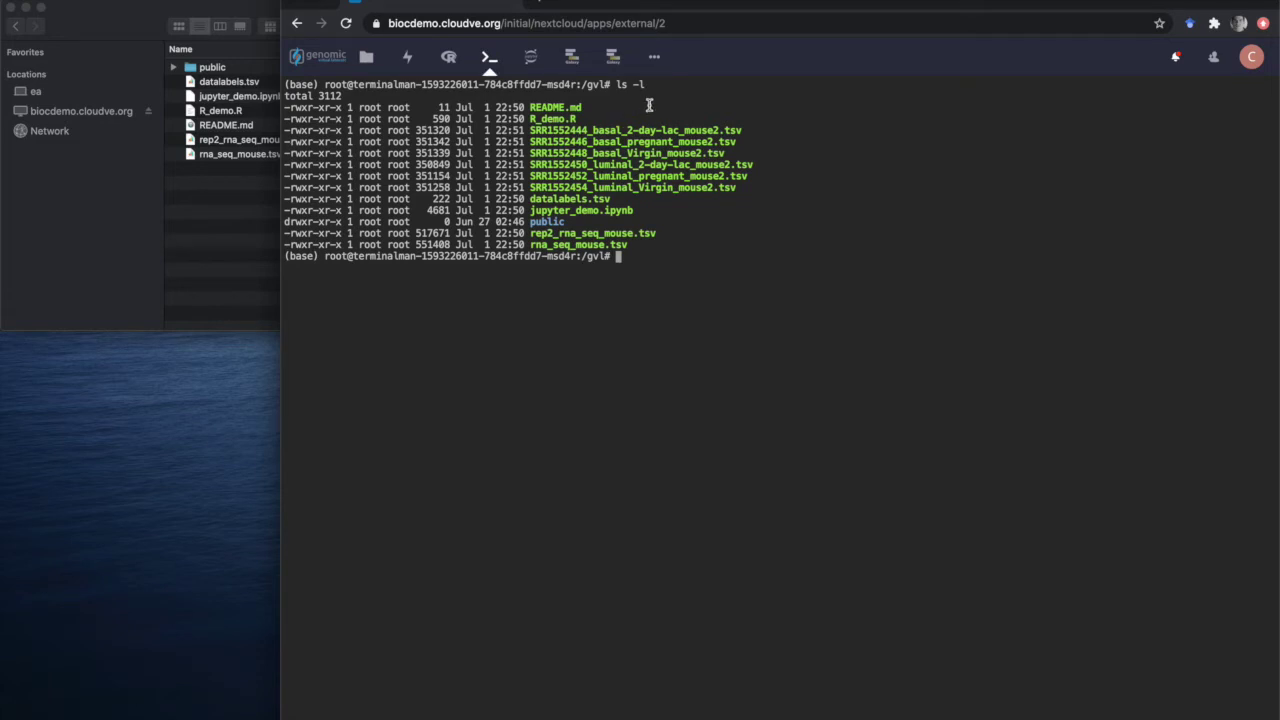
pyautogui.write('conda env list')
pyautogui.press('Return')
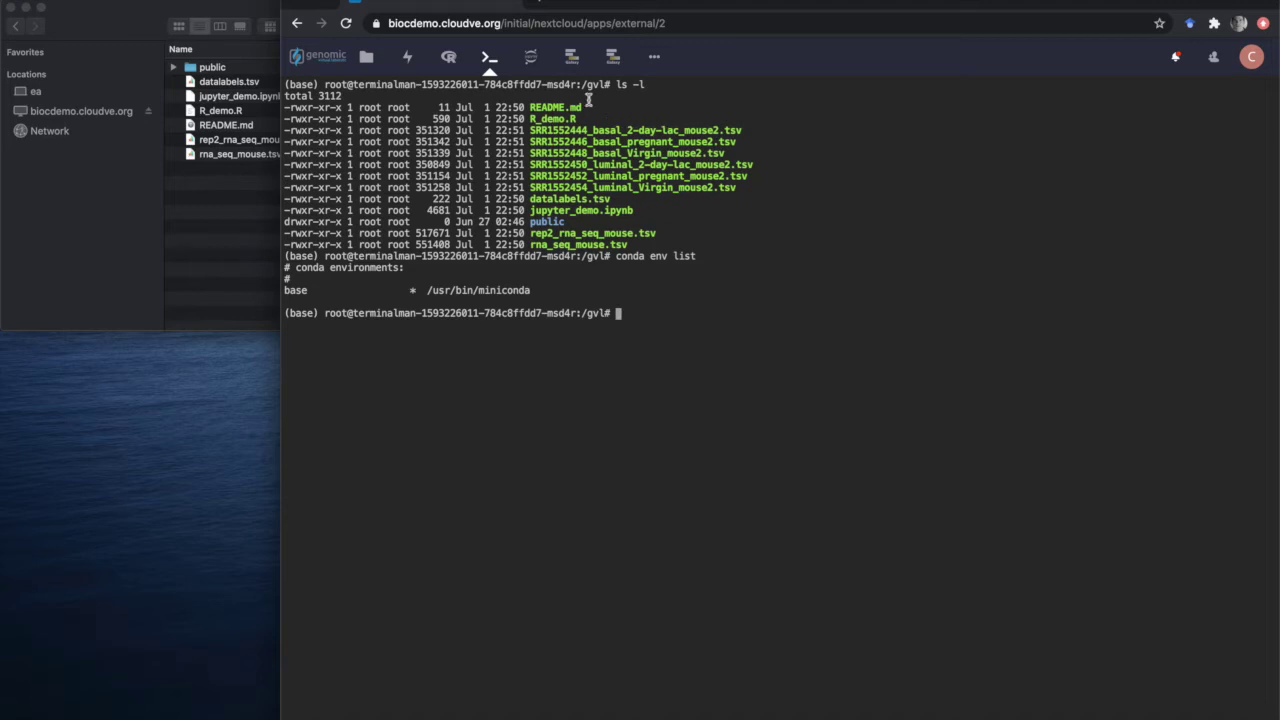
# Switch from the terminal to Galaxy, confirming the leave-page warning
pyautogui.click(572, 55)
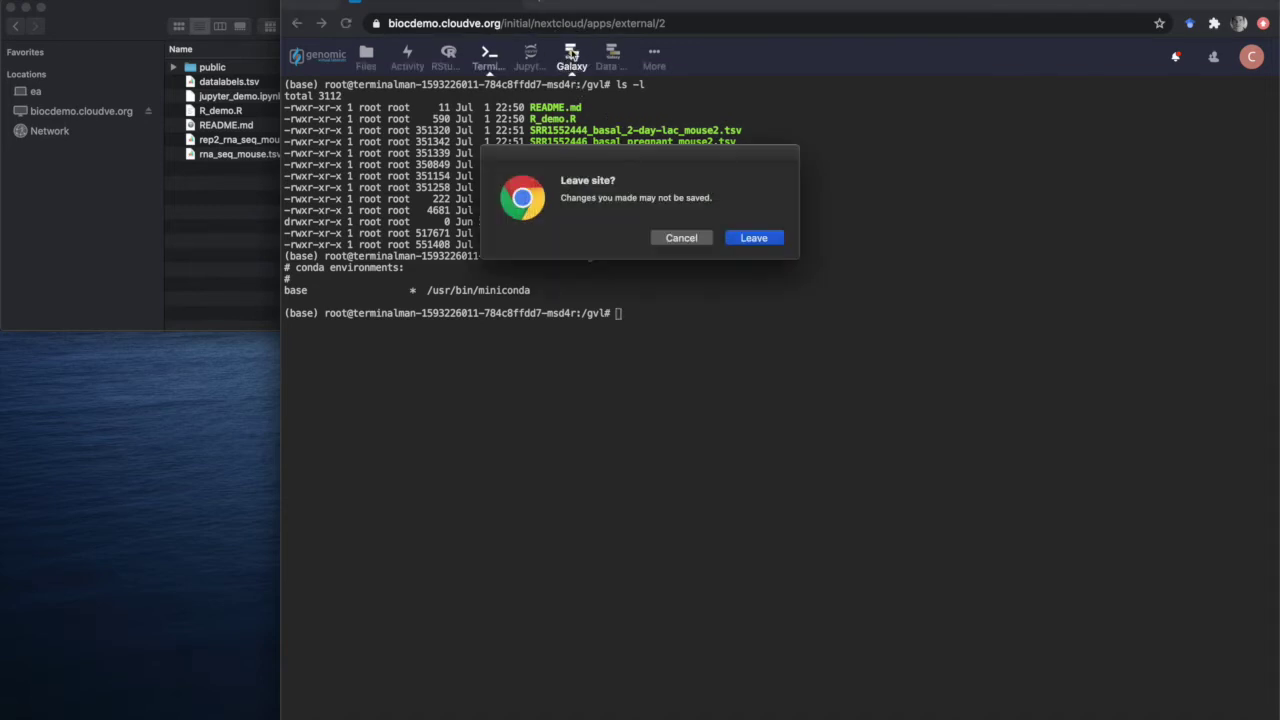
pyautogui.press('Escape')
pyautogui.click(572, 55)
pyautogui.press('Return')
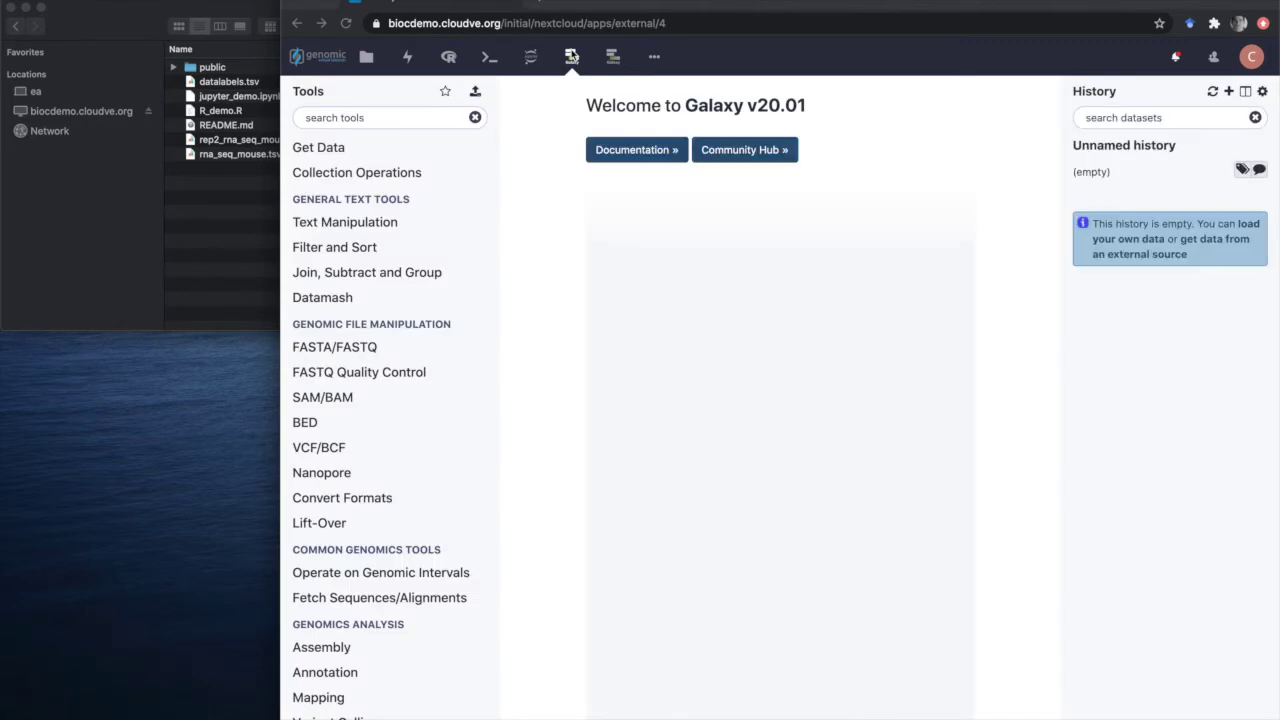
# Create a new Galaxy data library named Demo
pyautogui.click(616, 56)
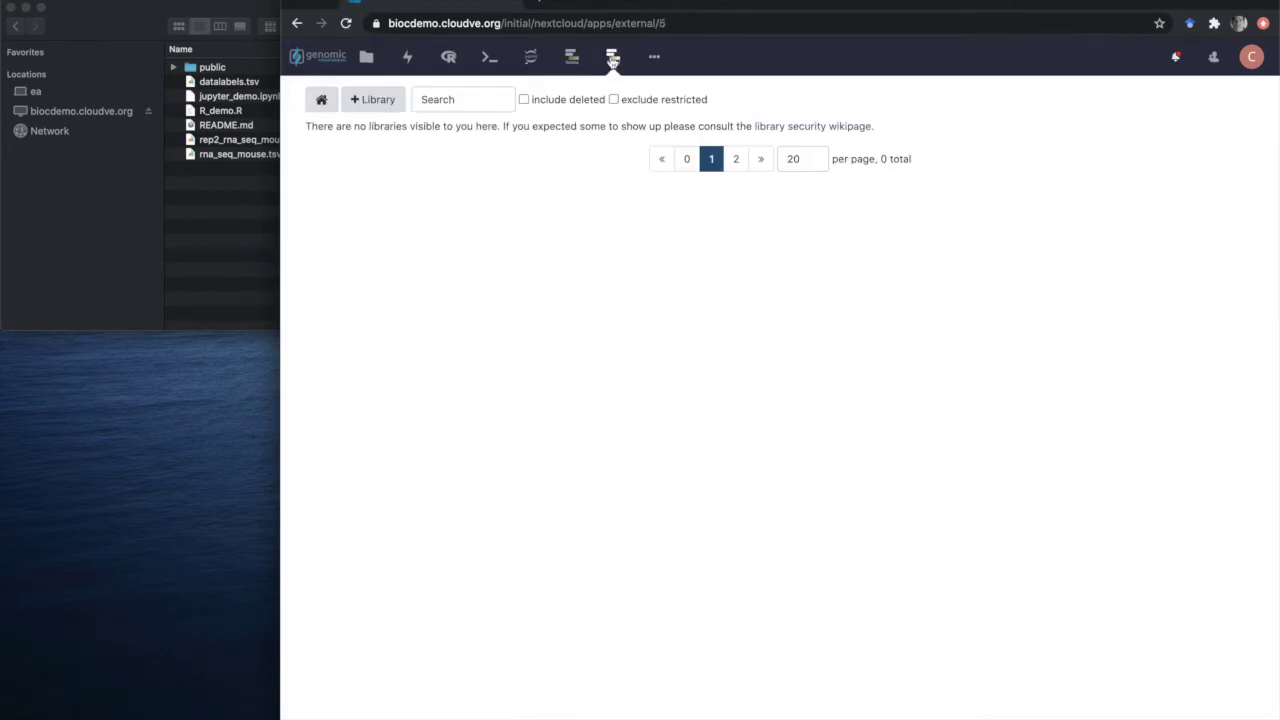
pyautogui.click(365, 101)
pyautogui.click(371, 172)
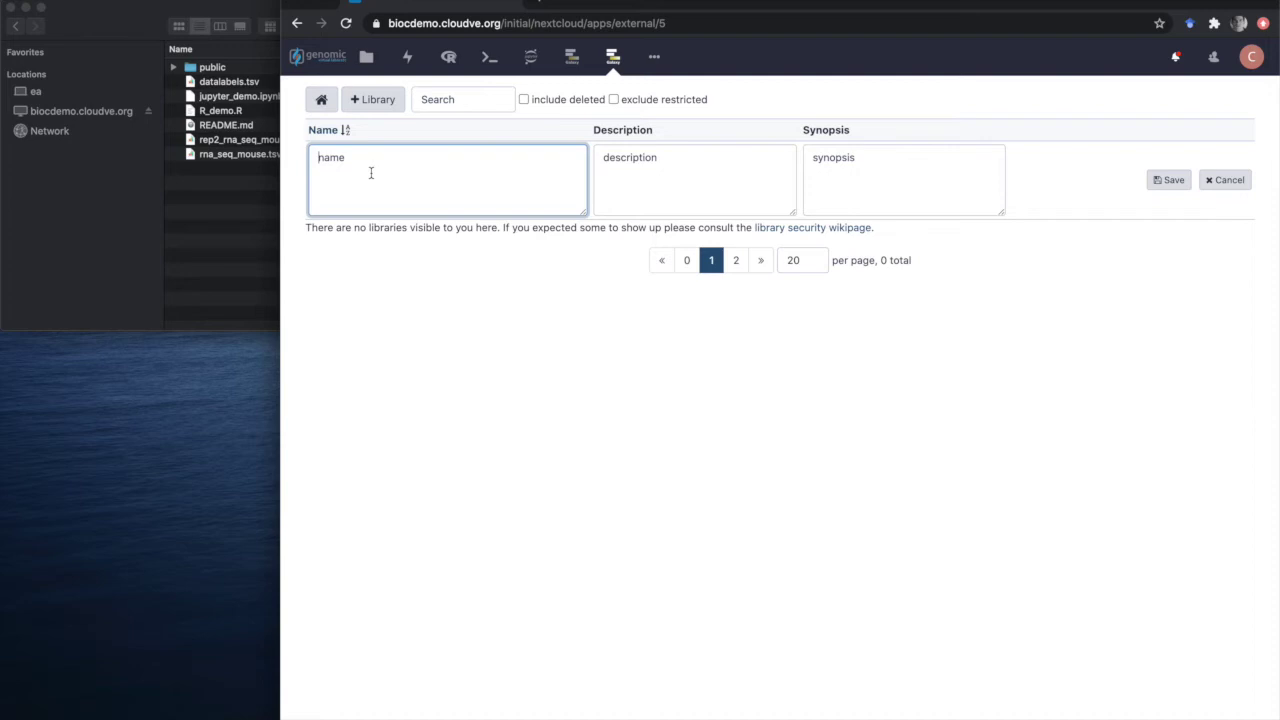
pyautogui.write('meo')
pyautogui.write('Demo')
pyautogui.click(1160, 180)
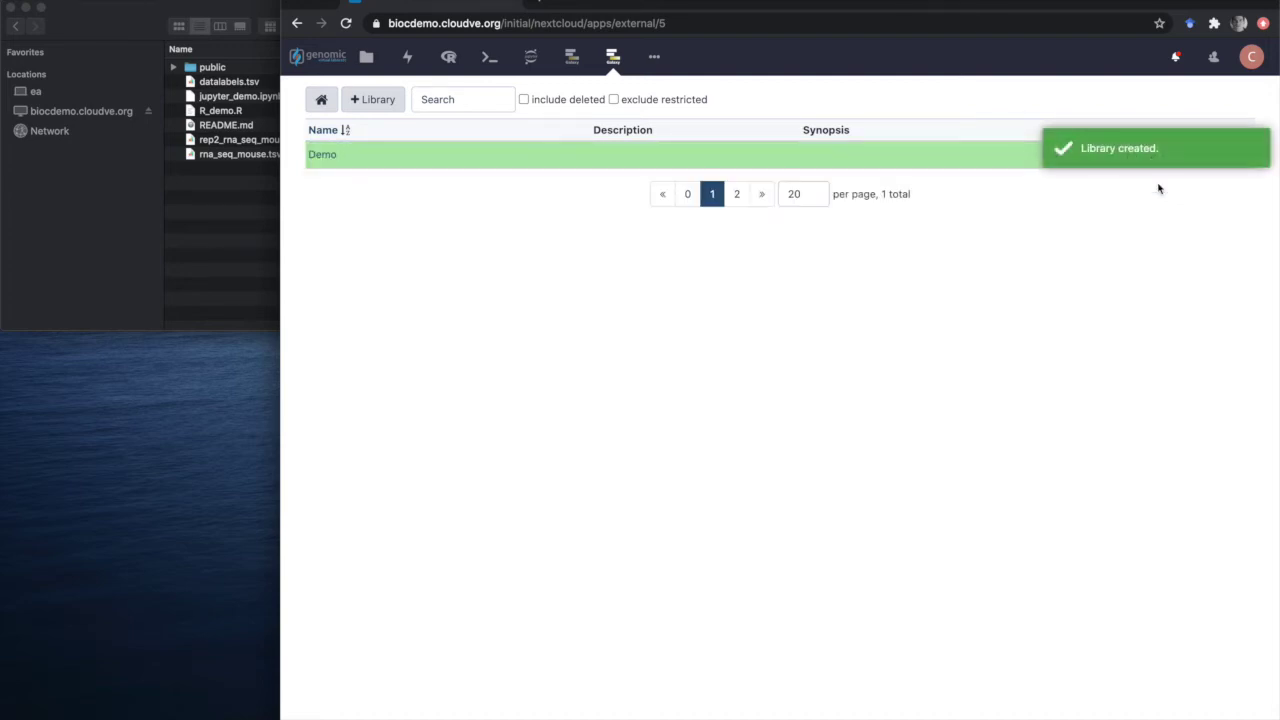
# Link-import the four SRR1552444–SRR1552450 _mouse2.tsv files from the import directory into Demo
pyautogui.click(324, 155)
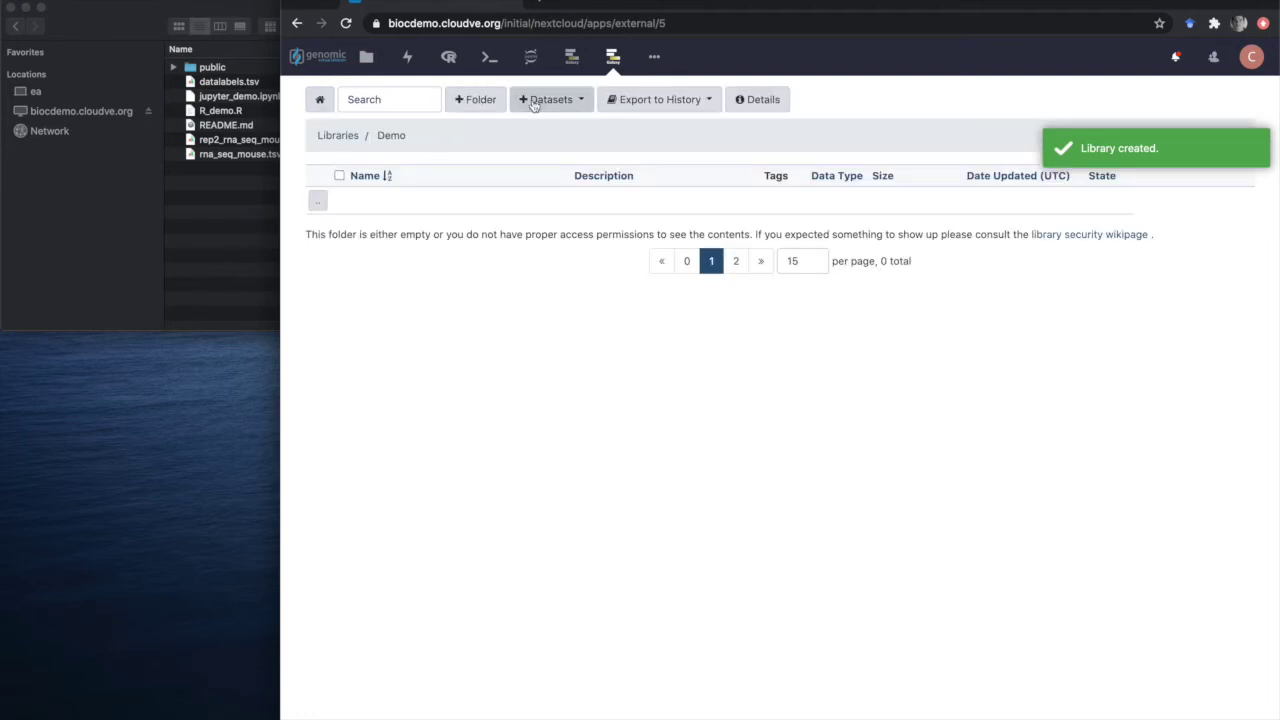
pyautogui.click(533, 100)
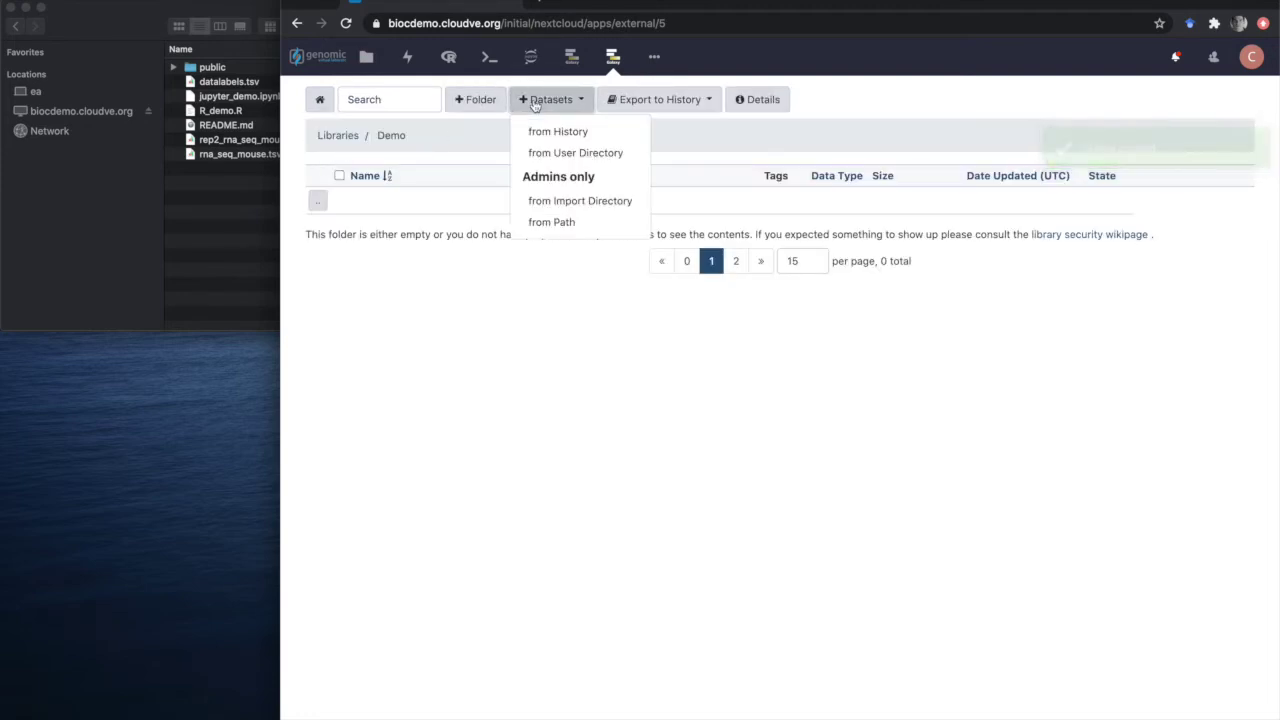
pyautogui.click(553, 200)
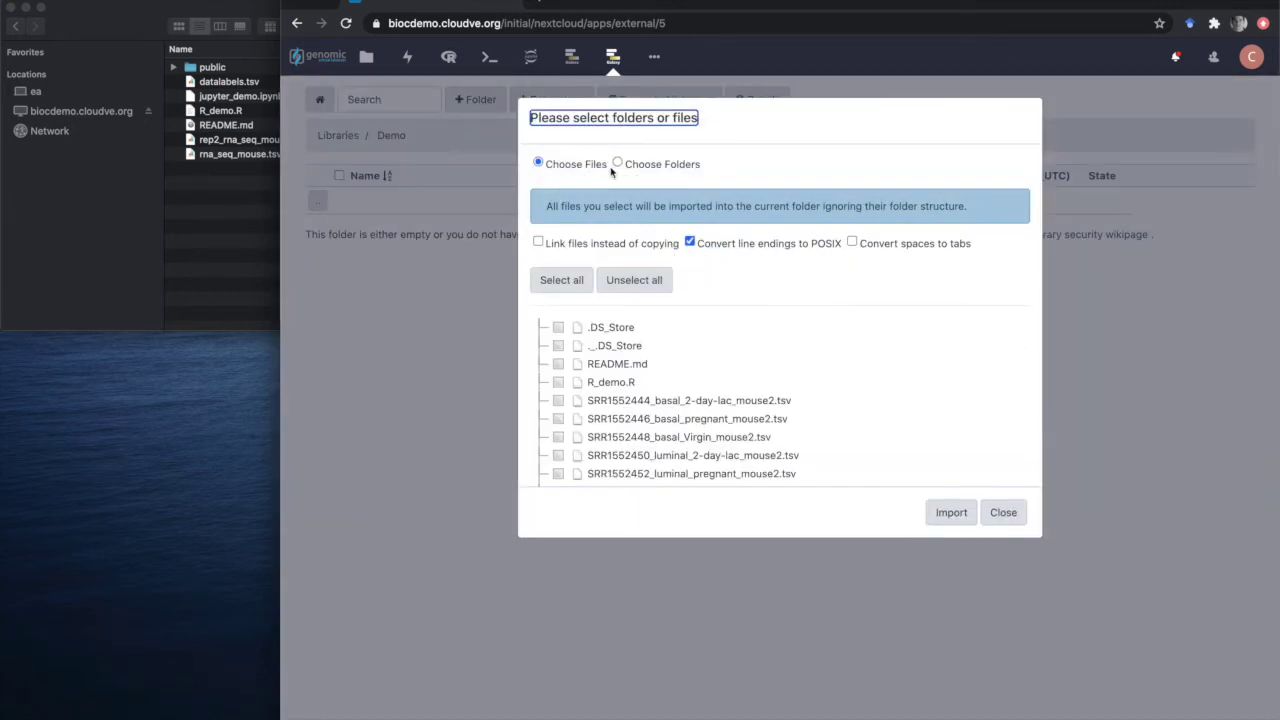
pyautogui.click(538, 241)
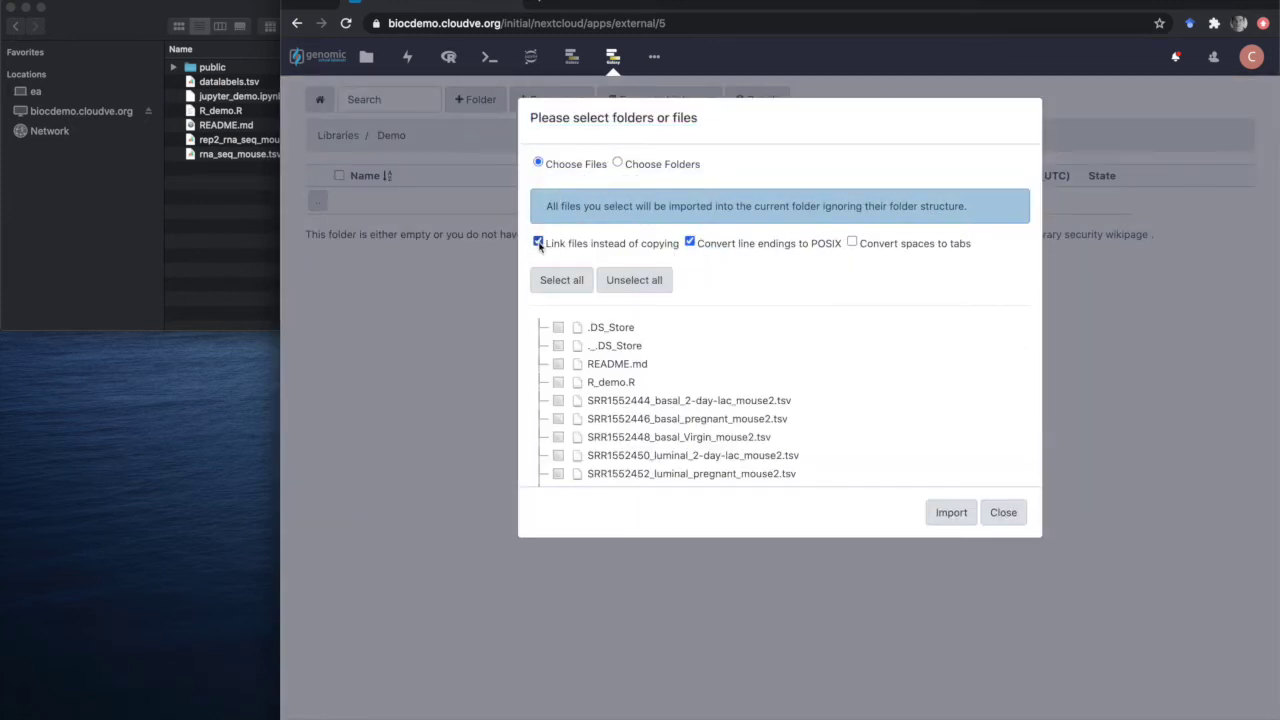
pyautogui.click(558, 400)
pyautogui.click(558, 419)
pyautogui.click(558, 437)
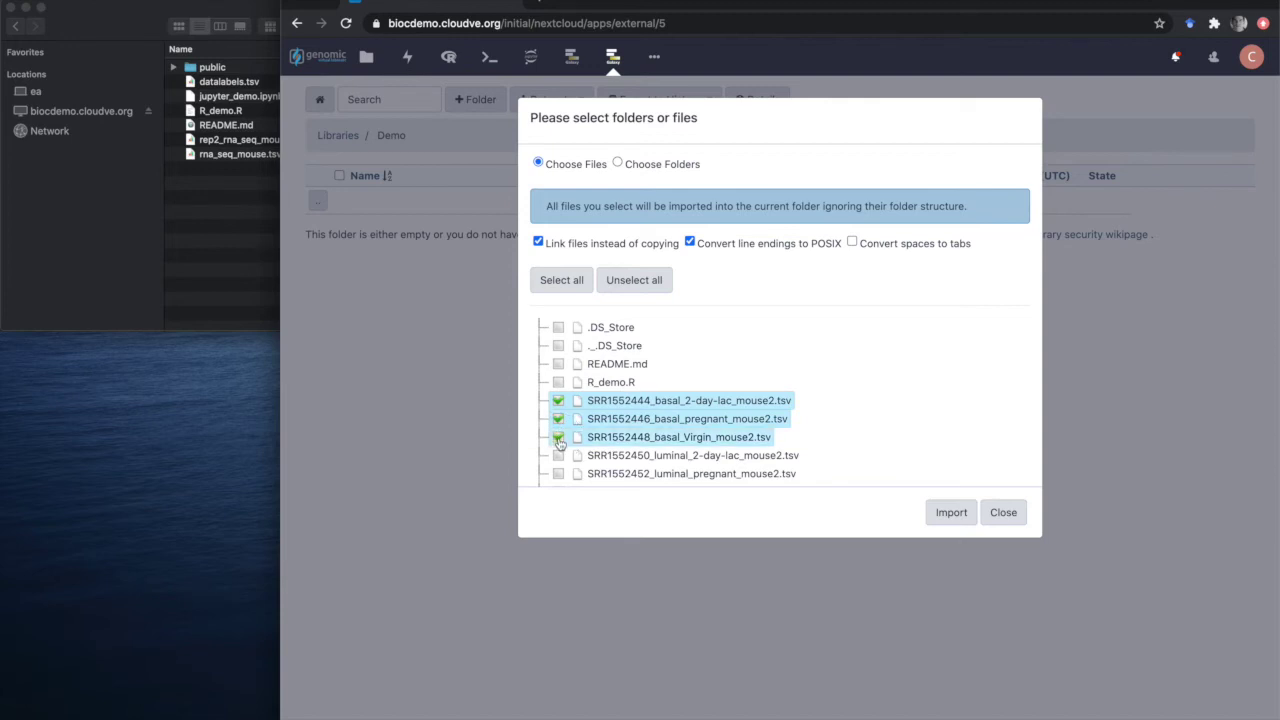
pyautogui.click(558, 455)
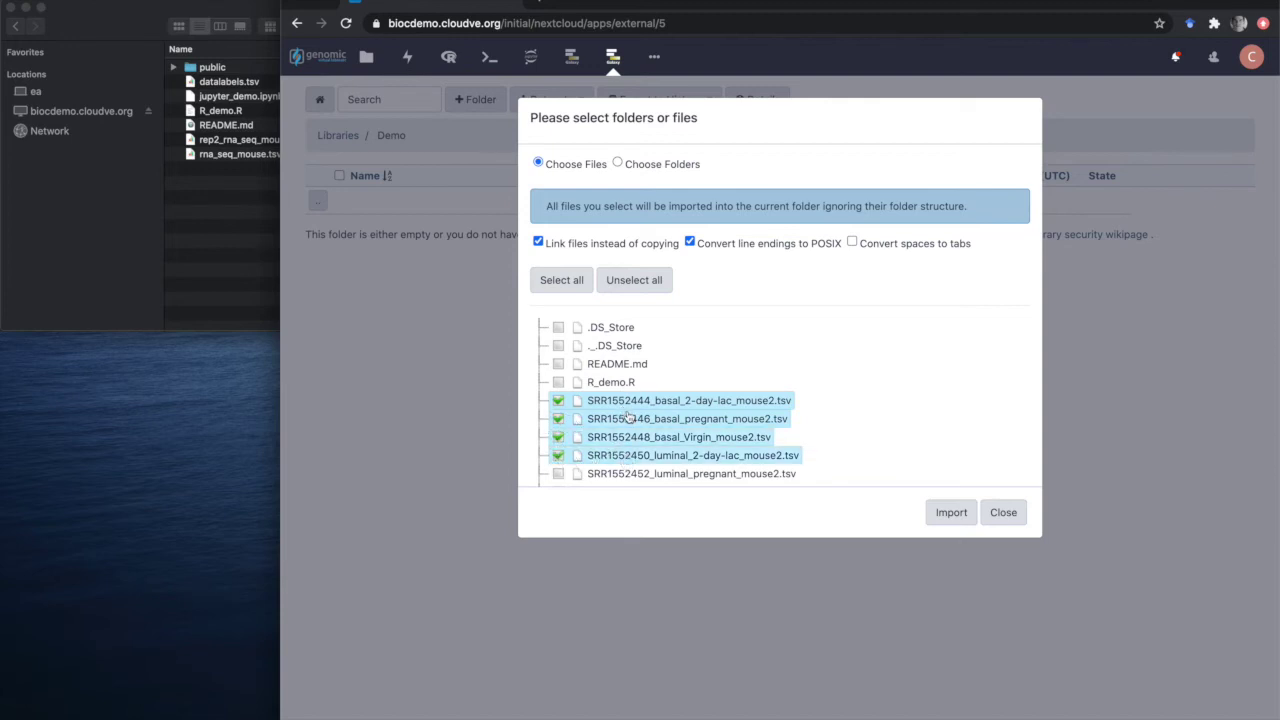
pyautogui.click(950, 512)
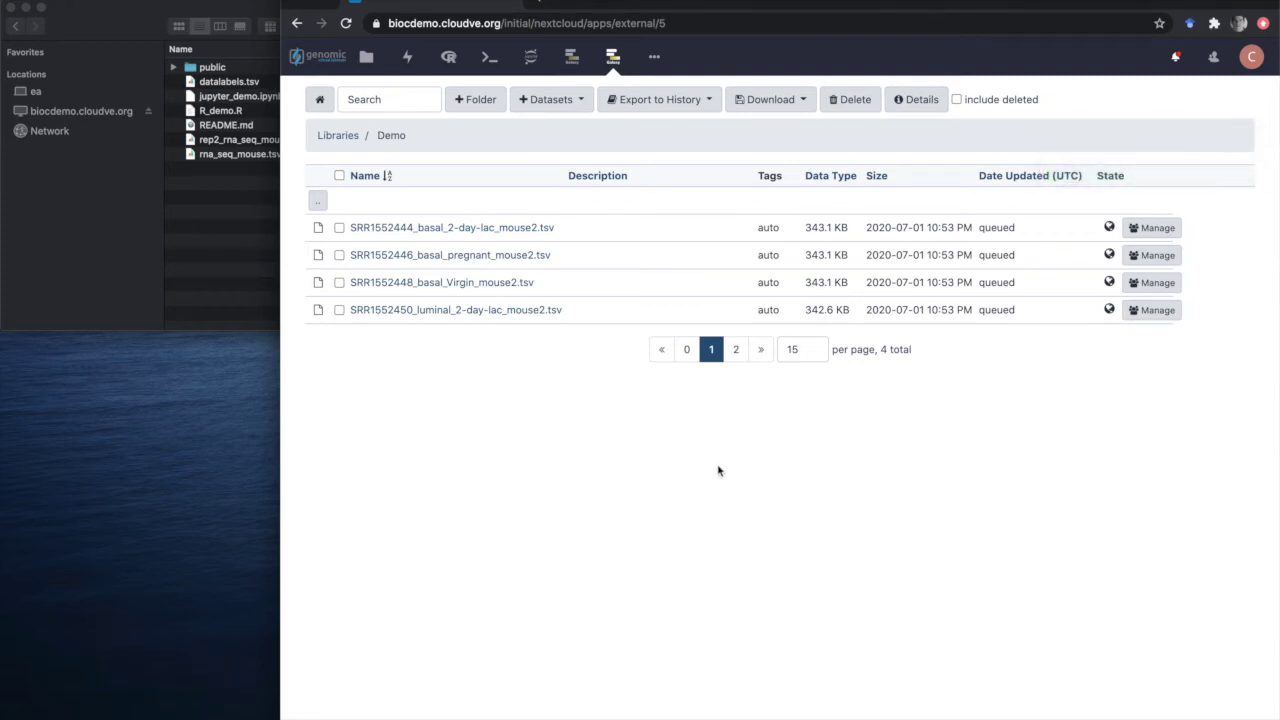
# Export SRR1552444_basal_2-day-lac_mouse2.tsv from the Demo library as a dataset into the Unnamed history
pyautogui.click(340, 136)
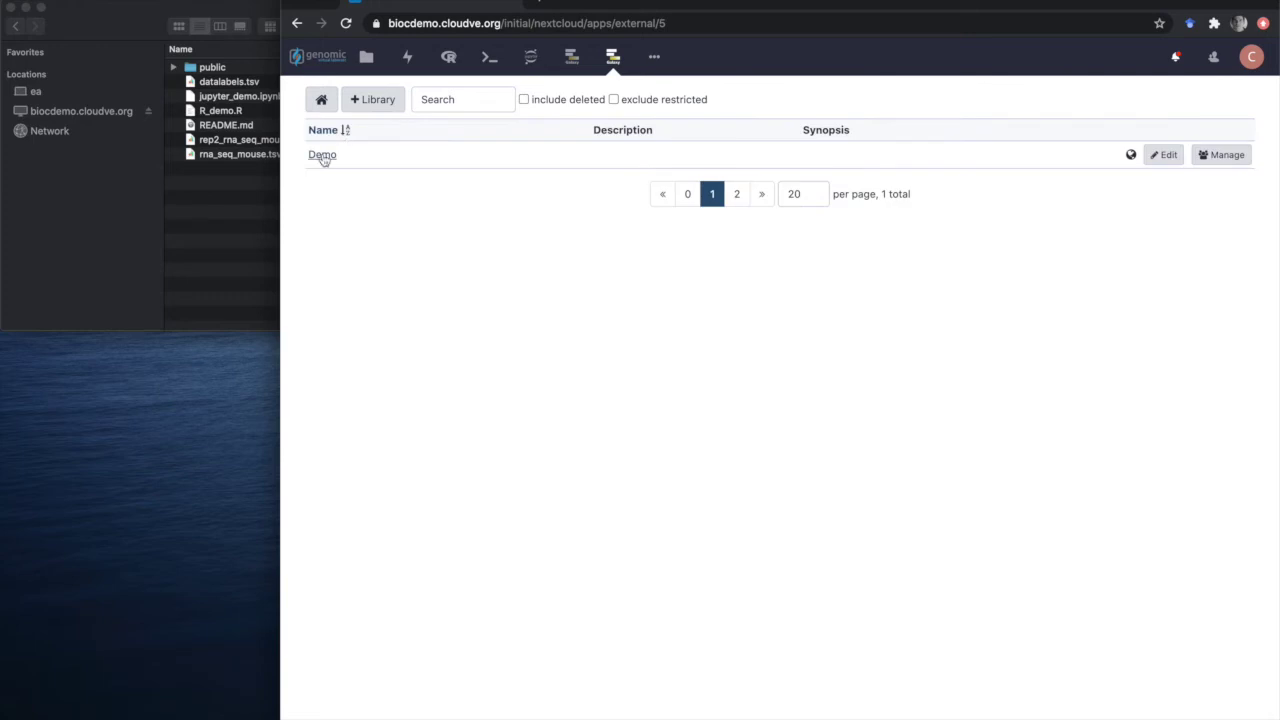
pyautogui.click(322, 156)
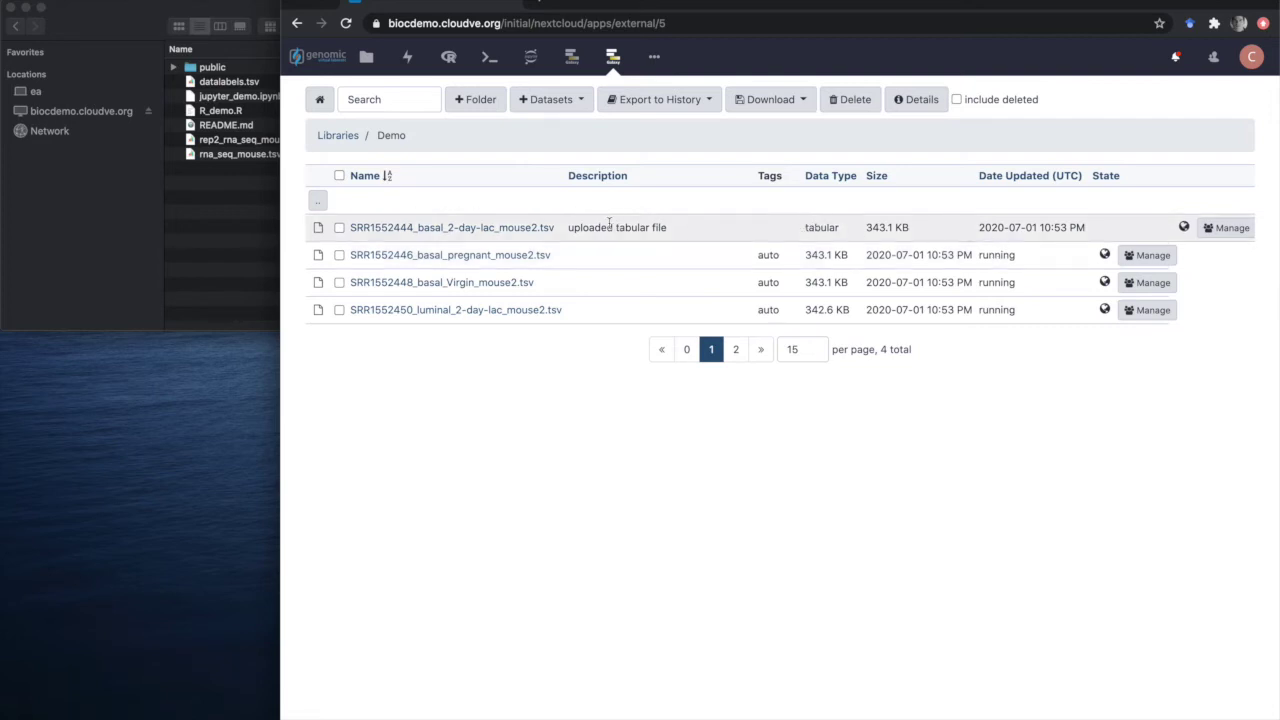
pyautogui.click(339, 228)
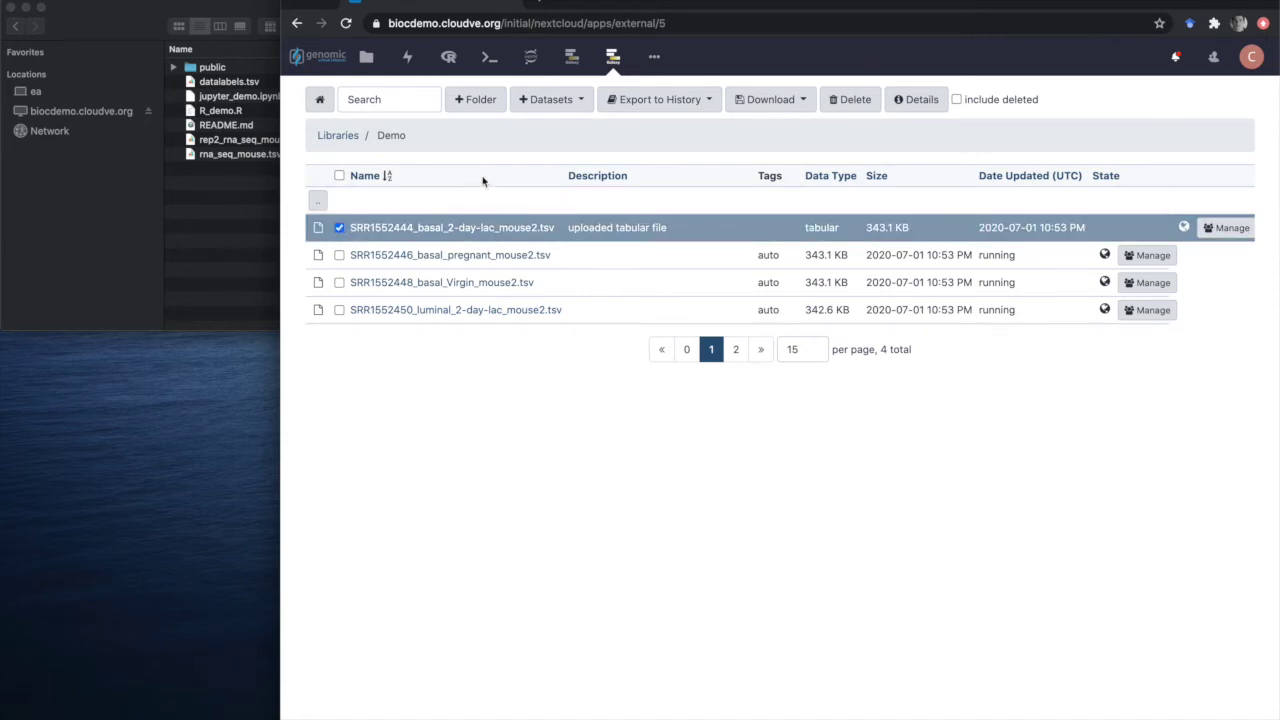
pyautogui.click(612, 104)
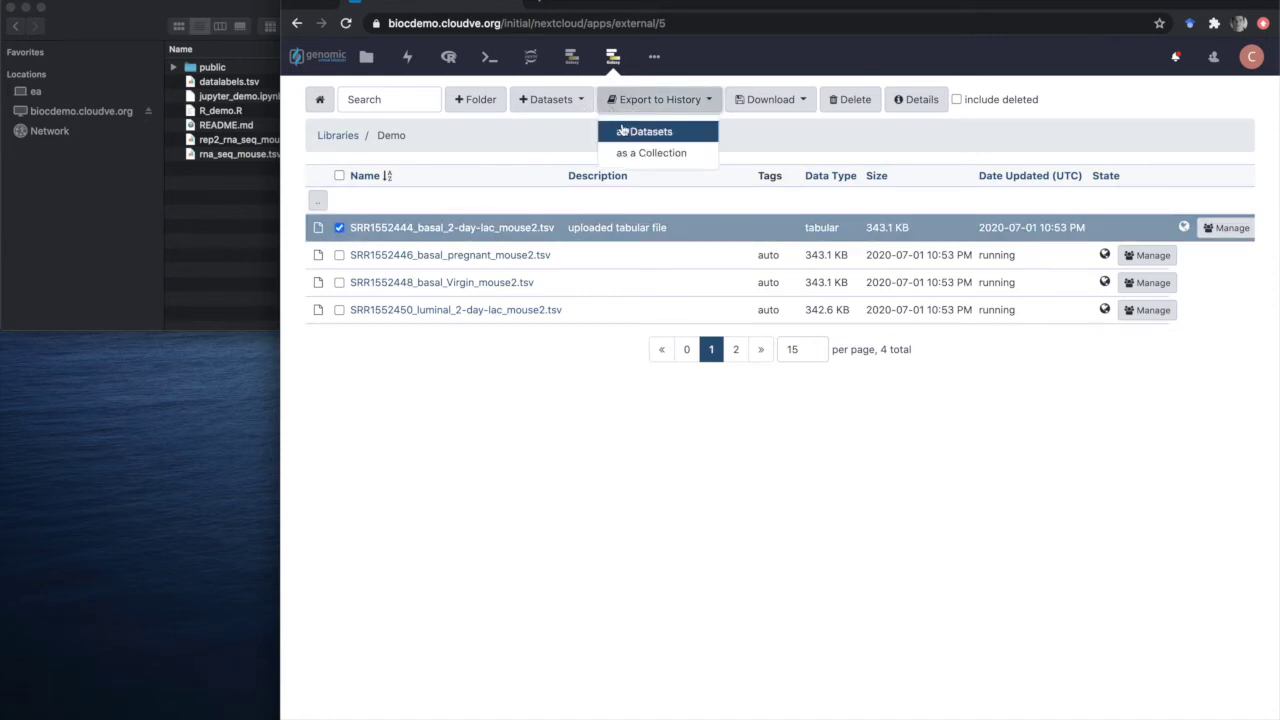
pyautogui.click(640, 131)
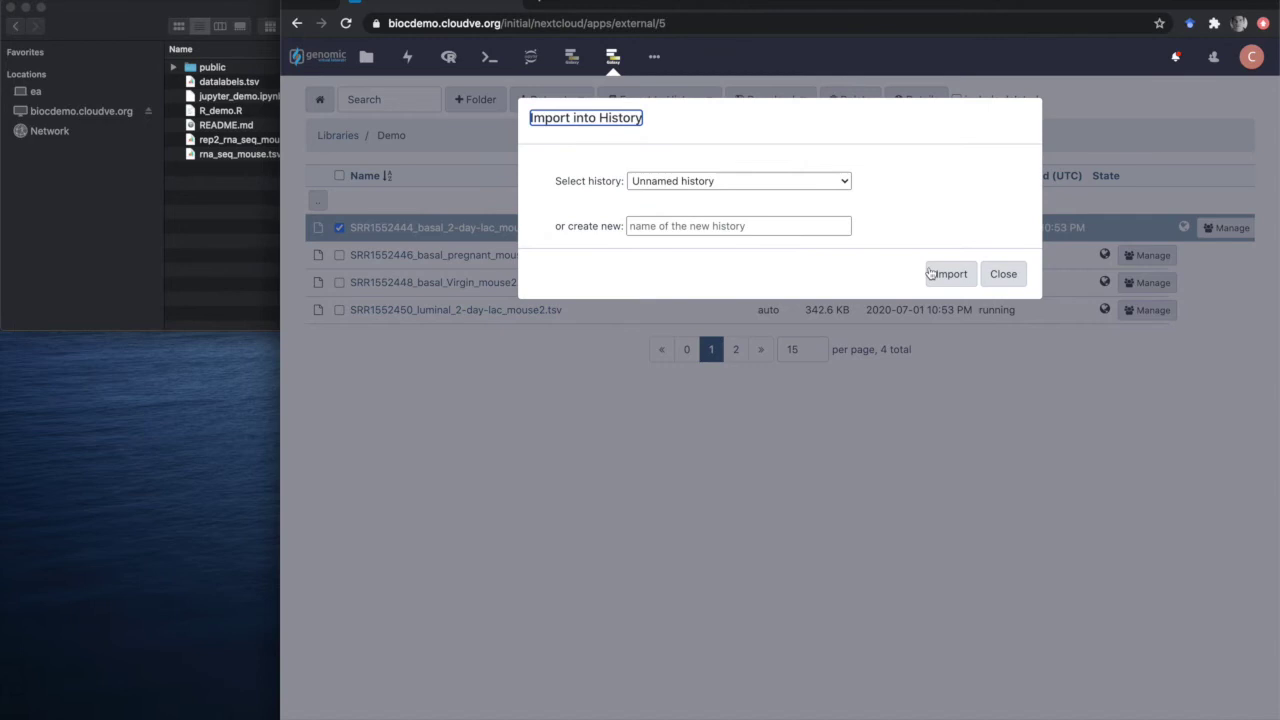
pyautogui.click(931, 274)
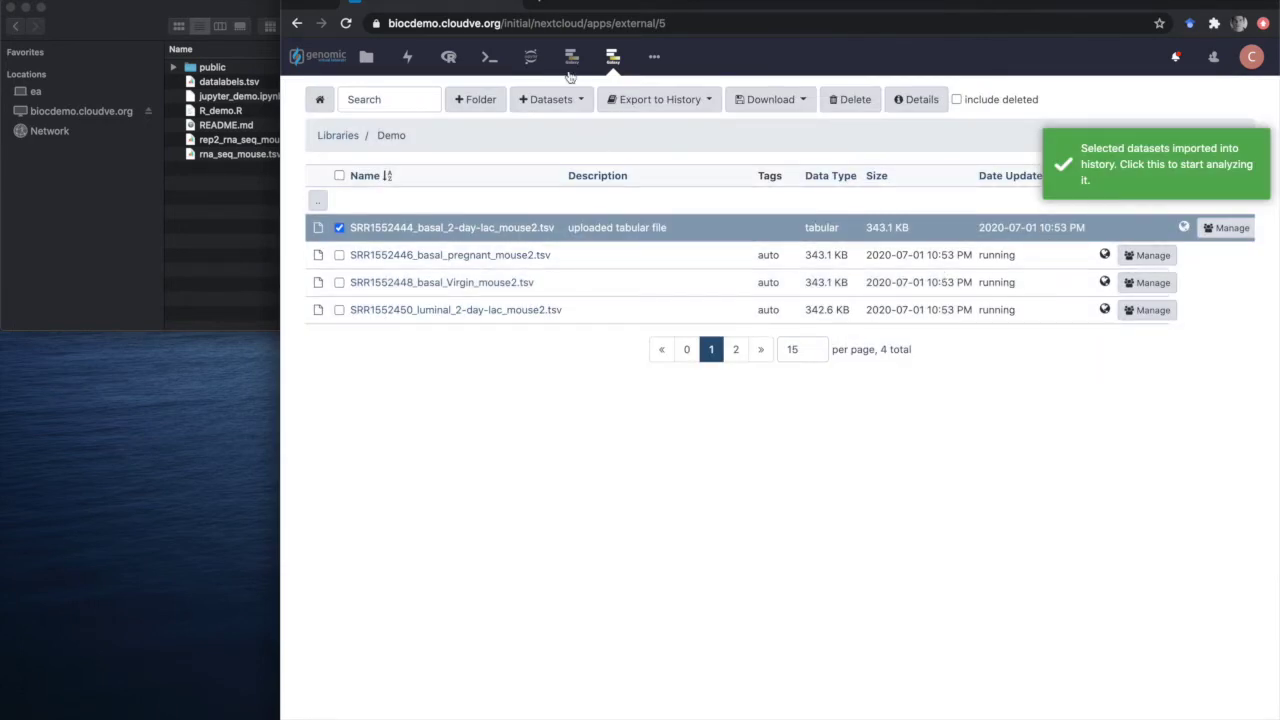
# Open the Galaxy workspace and view SRR1552444's gene ID and count columns
pyautogui.click(571, 55)
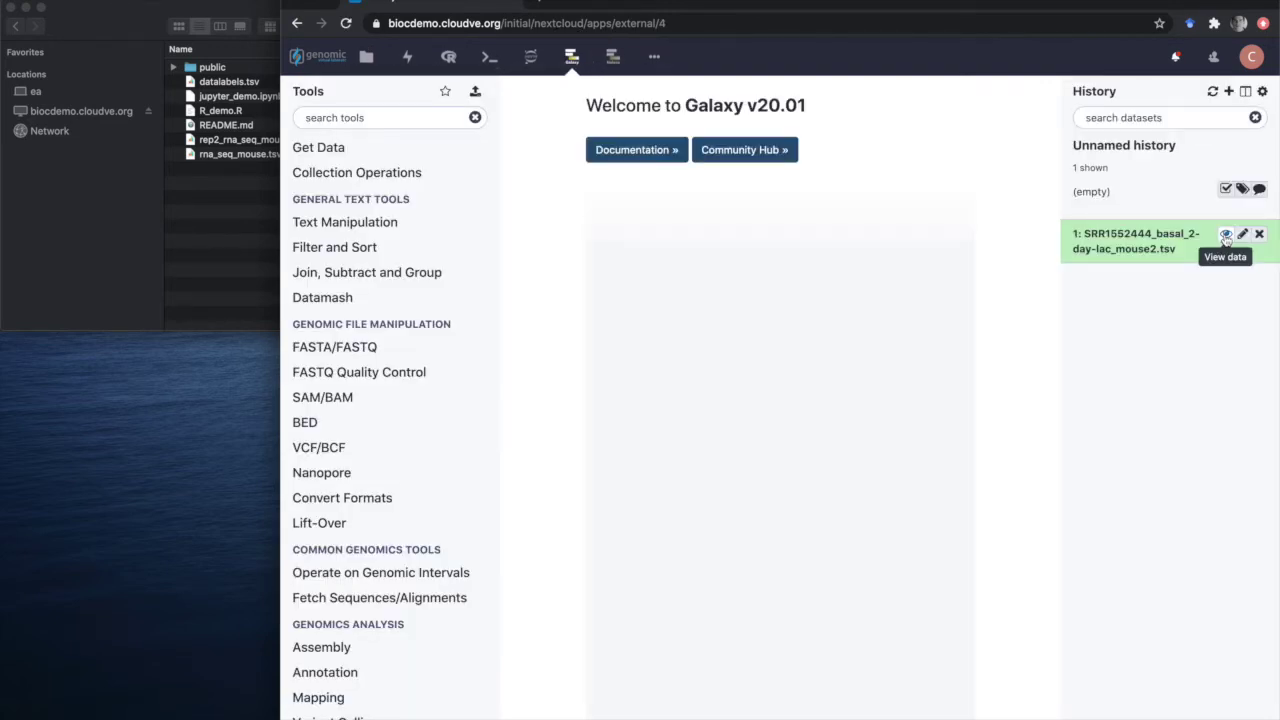
pyautogui.click(1226, 236)
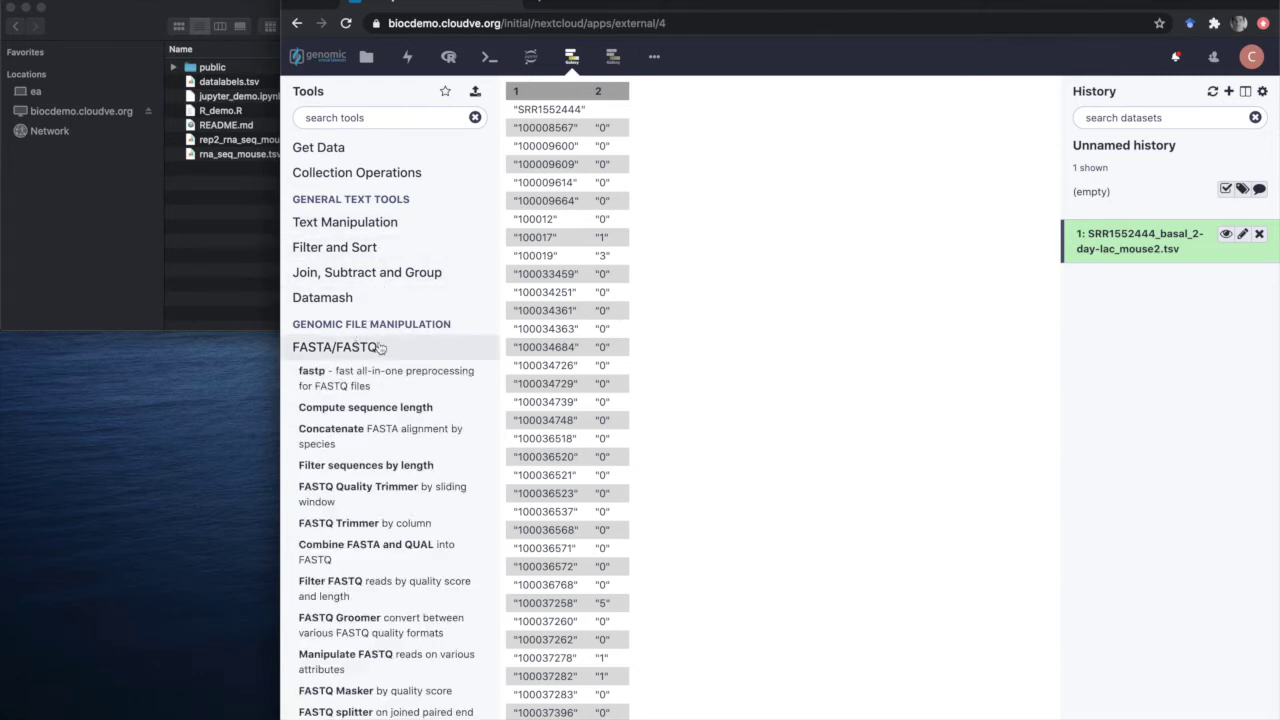
# Expand the RNA-seq tool section and browse tools such as HISAT2, DESeq2, edgeR and limma
pyautogui.scroll(-5, 380, 347)
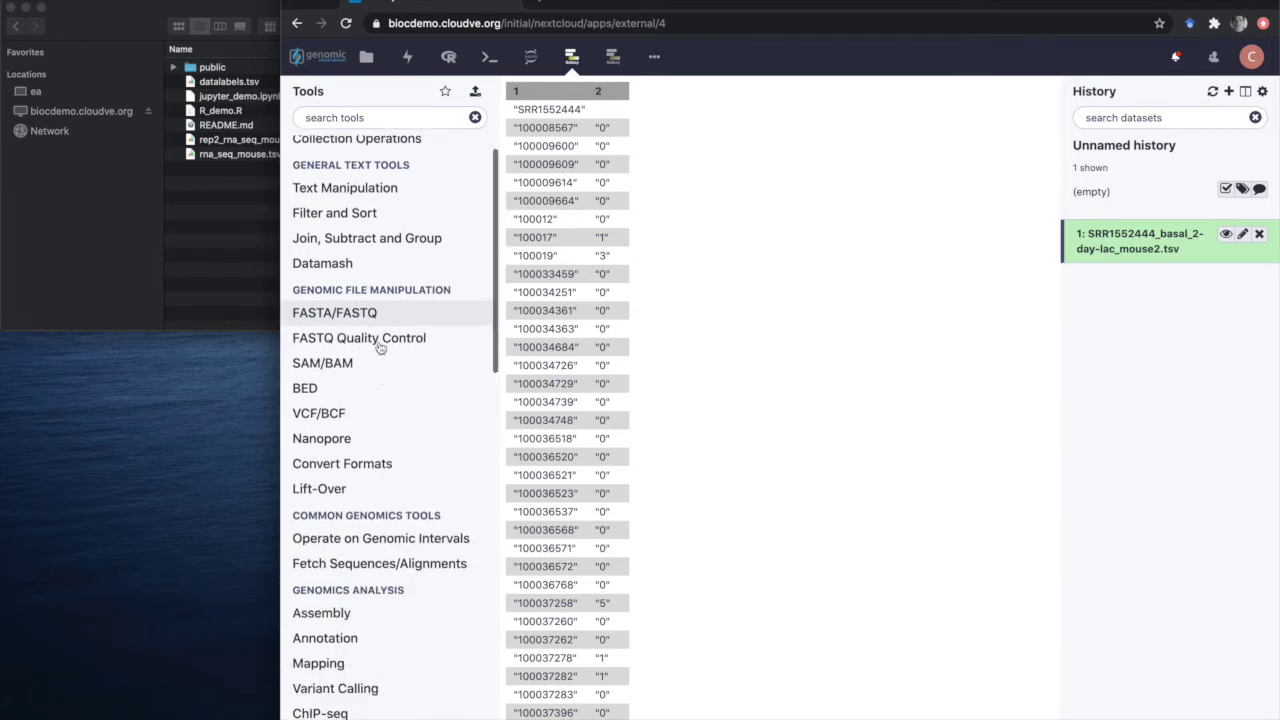
pyautogui.scroll(-1, 380, 347)
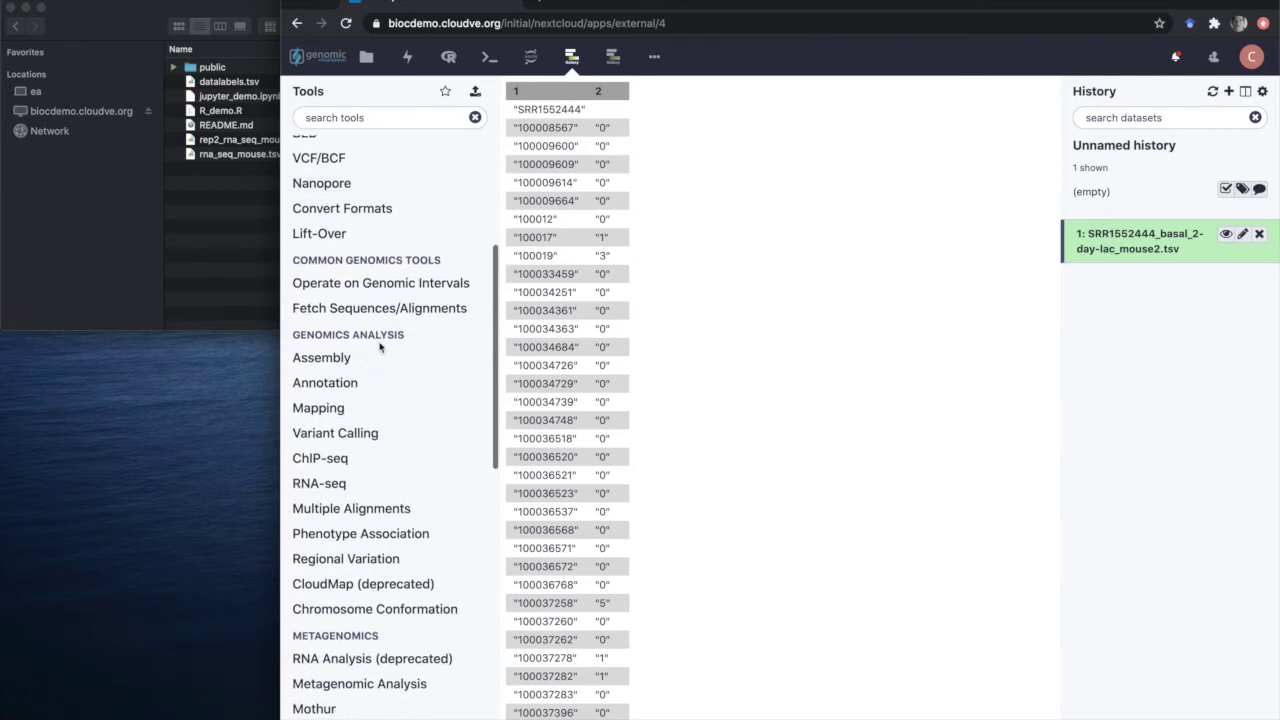
pyautogui.click(394, 485)
pyautogui.scroll(-2, 395, 490)
pyautogui.scroll(-8, 395, 490)
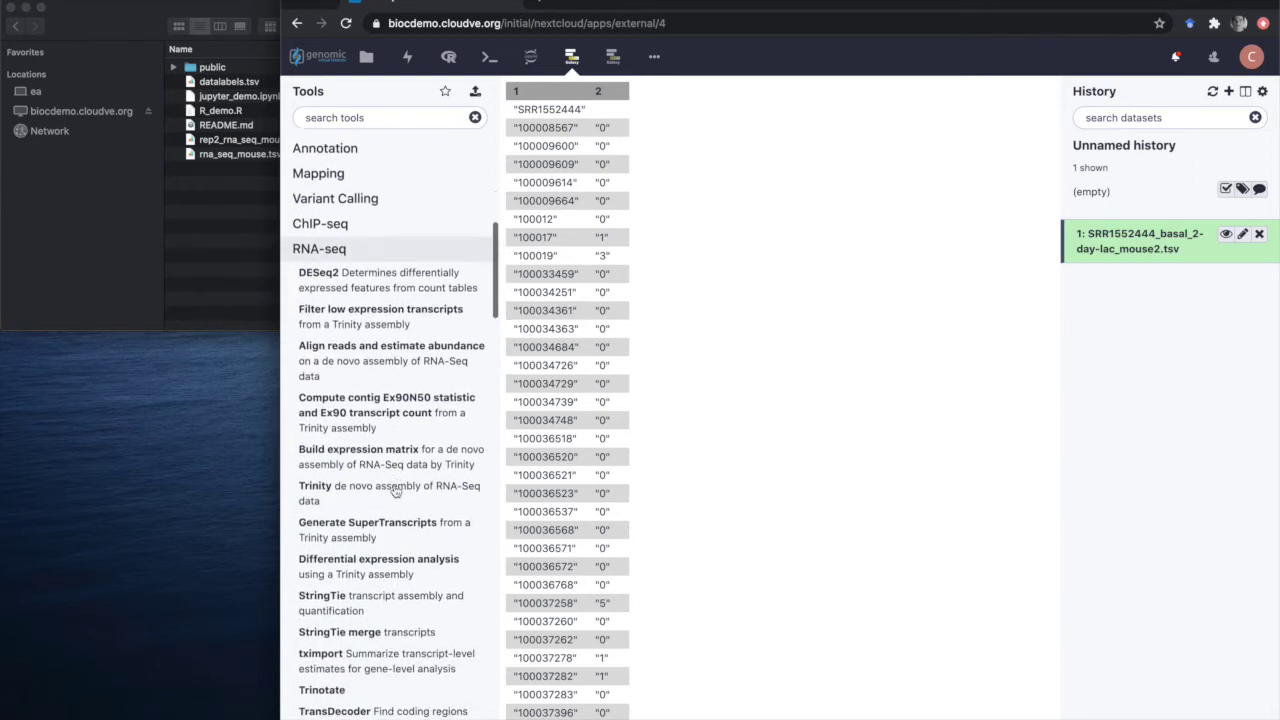
pyautogui.scroll(-6, 395, 490)
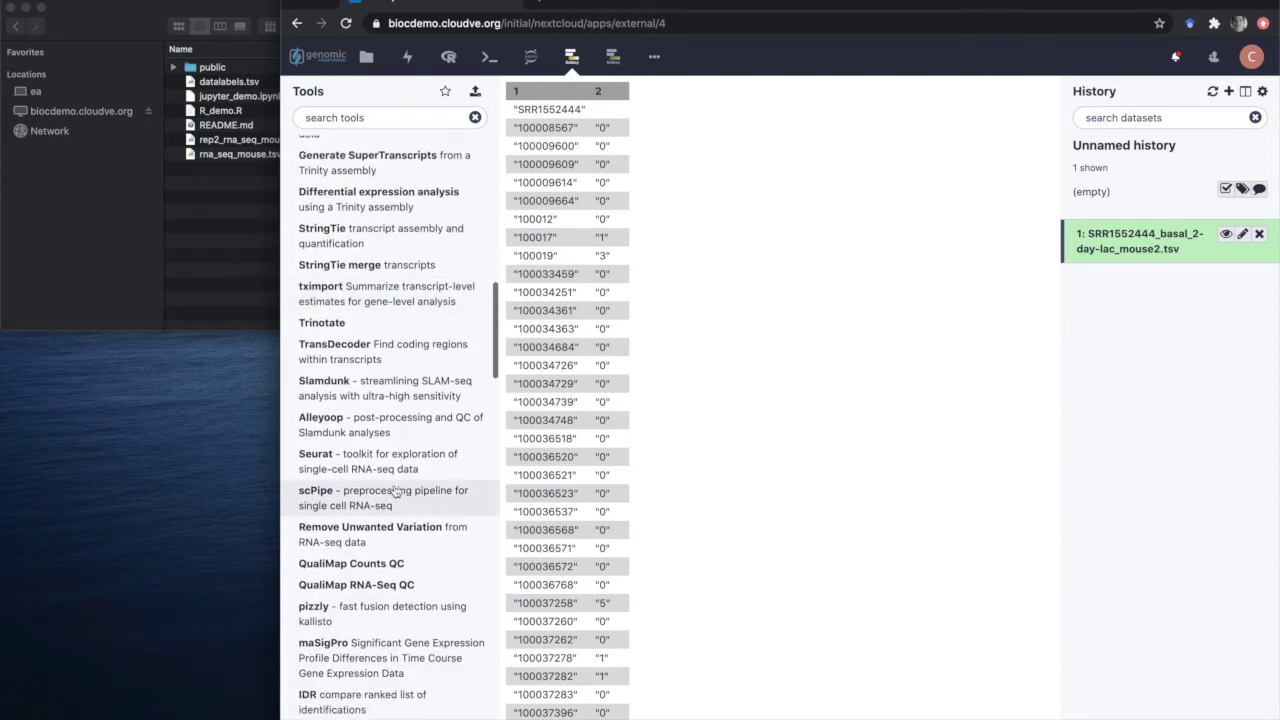
pyautogui.scroll(-7, 395, 490)
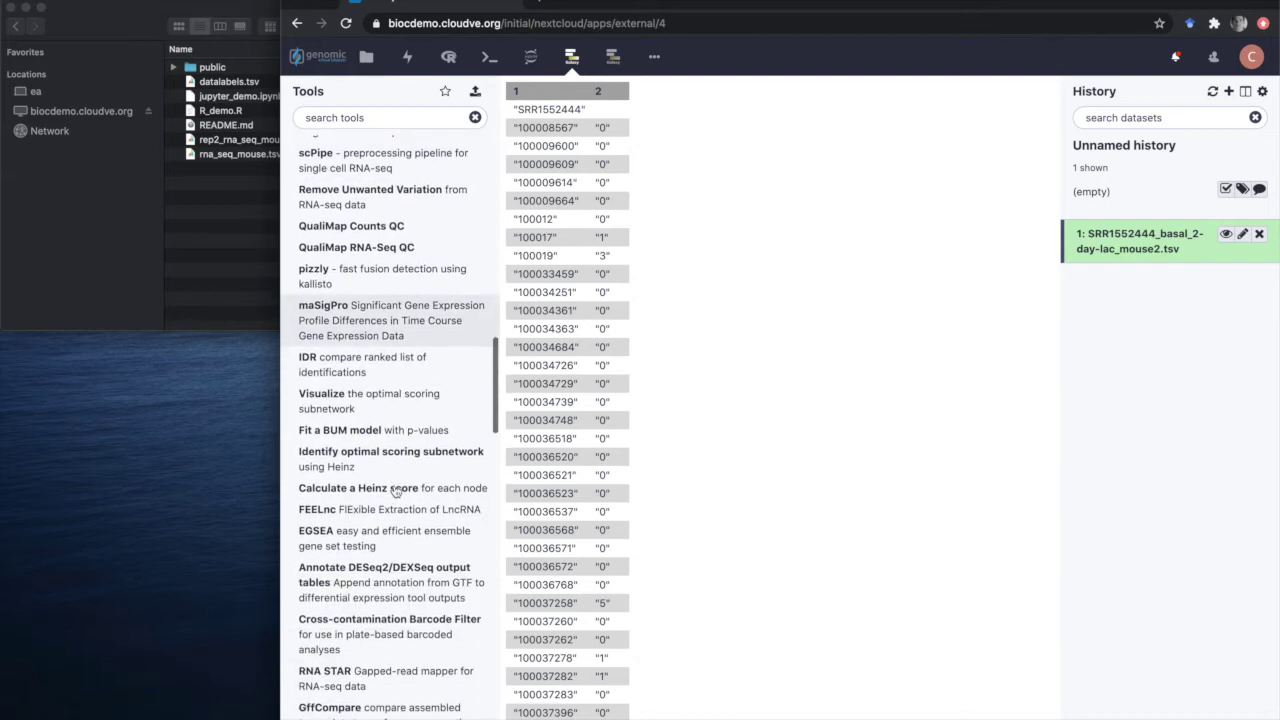
pyautogui.scroll(-5, 395, 490)
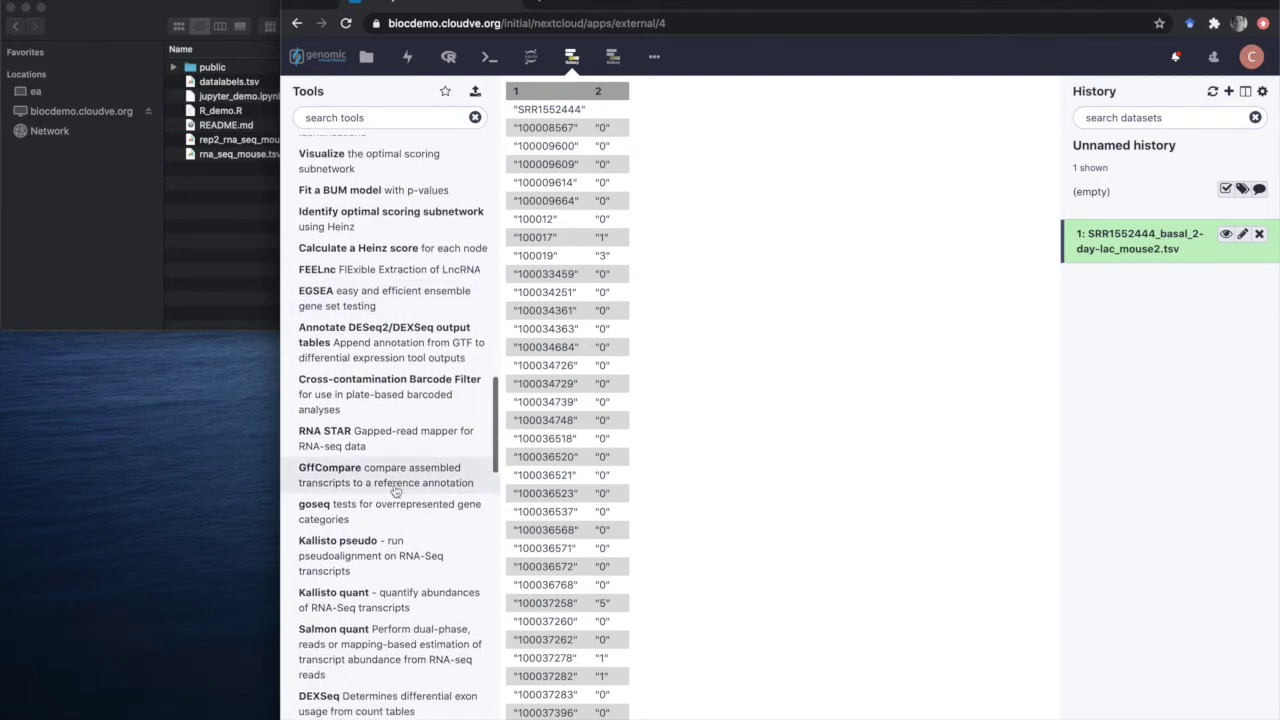
pyautogui.scroll(-3, 395, 490)
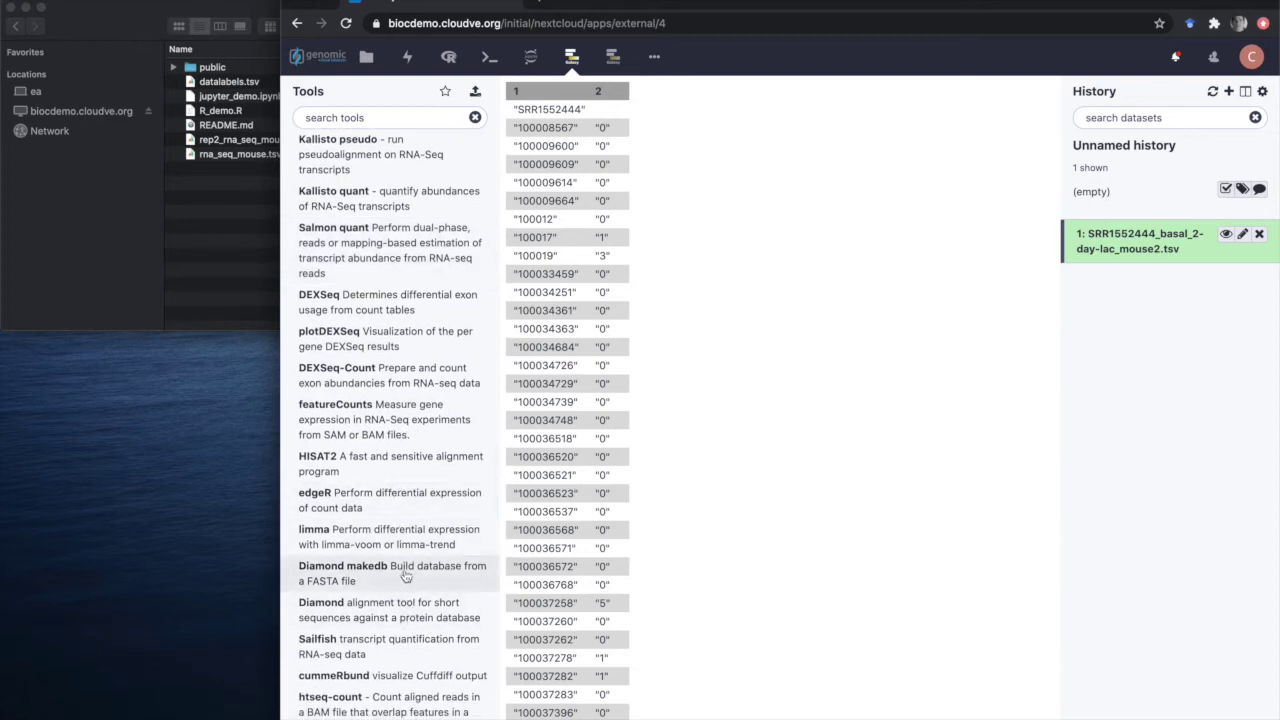
# Open the HISAT2 tool and choose Mouse (Mus Musculus) mm10 as the built-in reference genome
pyautogui.click(404, 459)
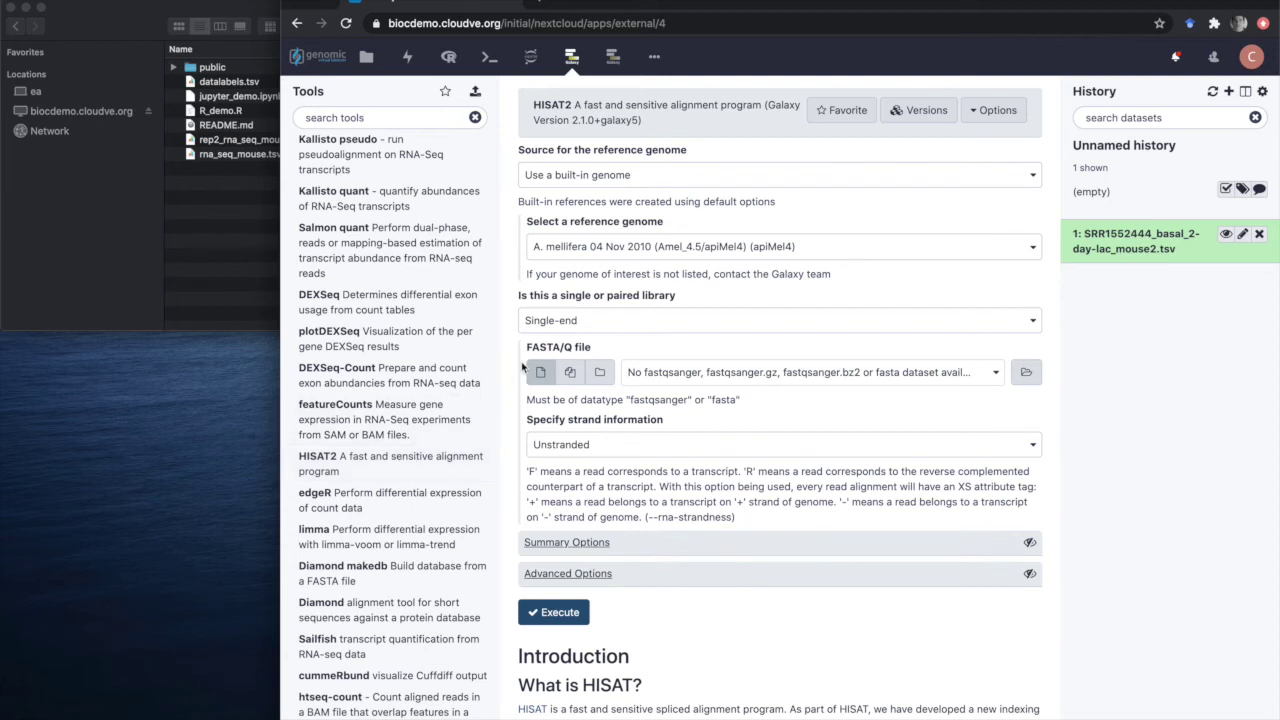
pyautogui.click(577, 250)
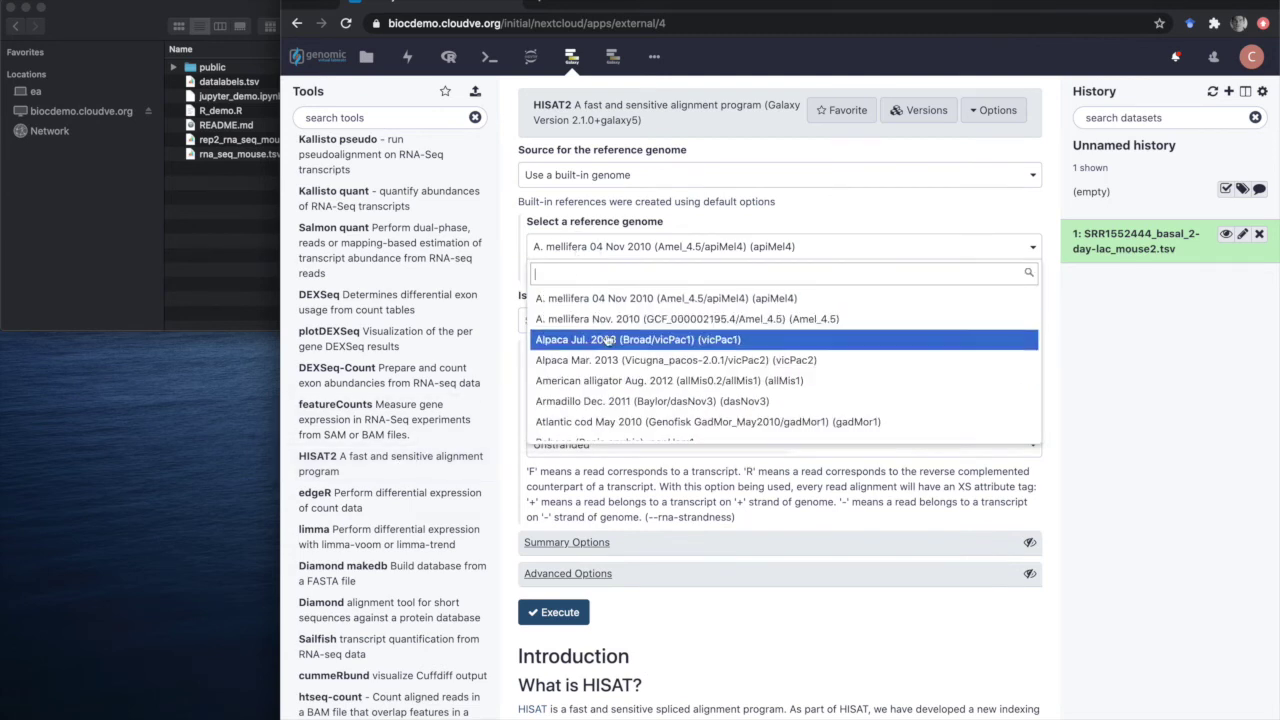
pyautogui.scroll(-5, 607, 340)
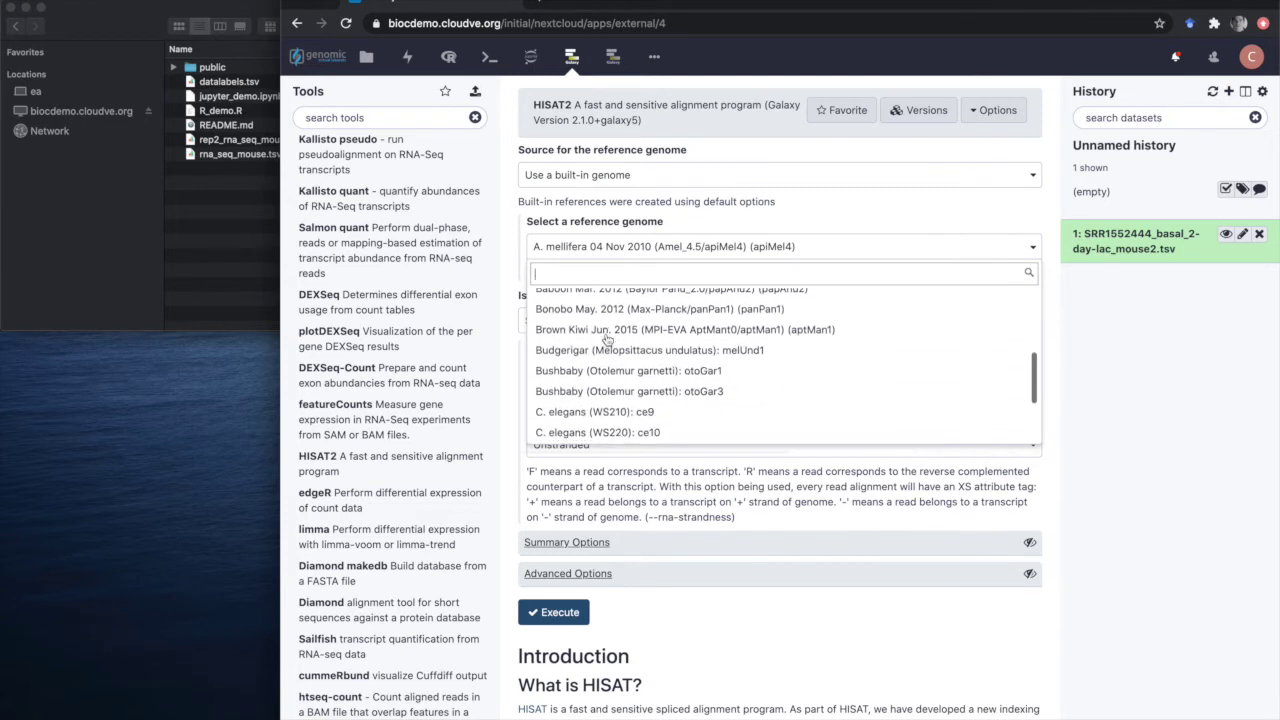
pyautogui.write('hg38')
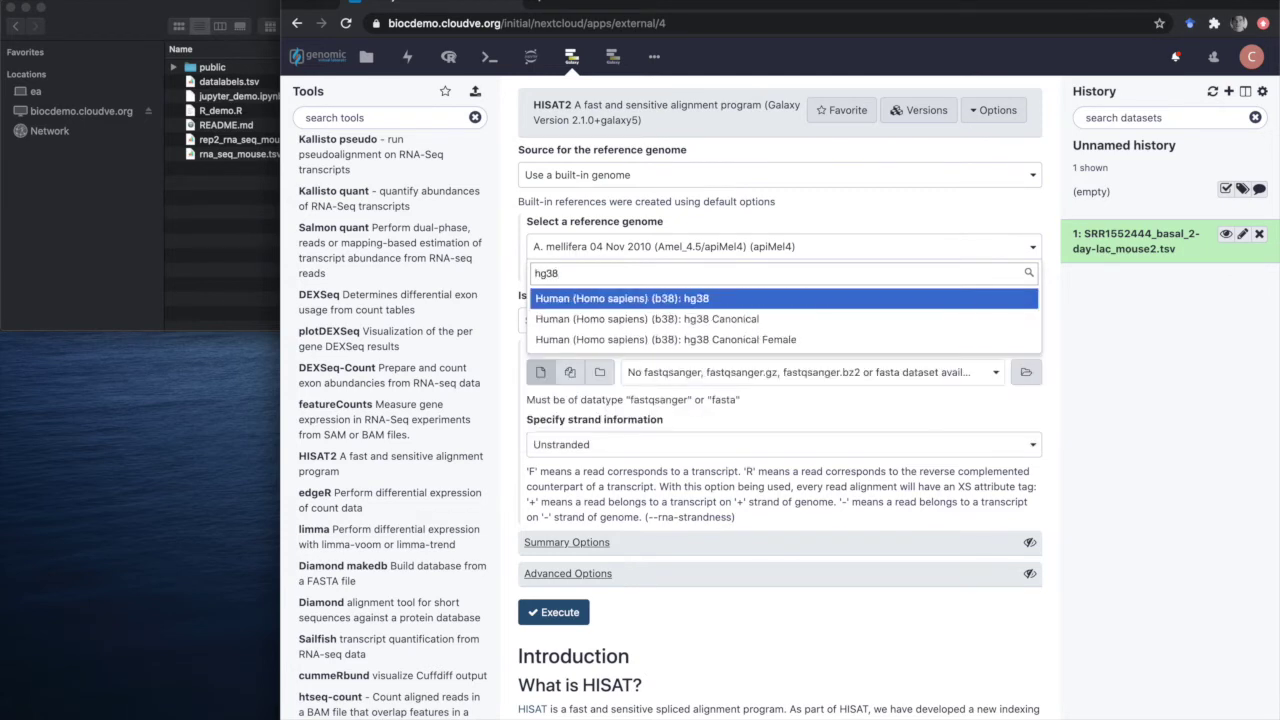
pyautogui.hotkey('ctrl', 'a')
pyautogui.write('mm1')
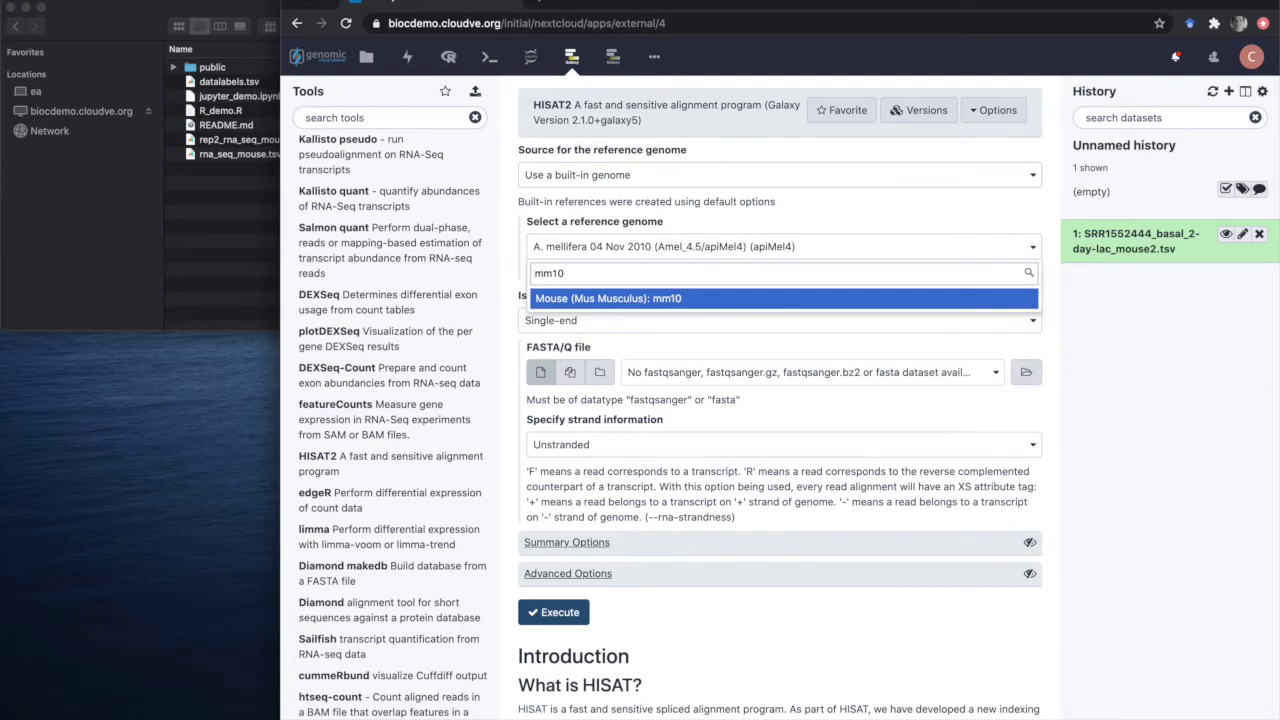
pyautogui.press('Return')
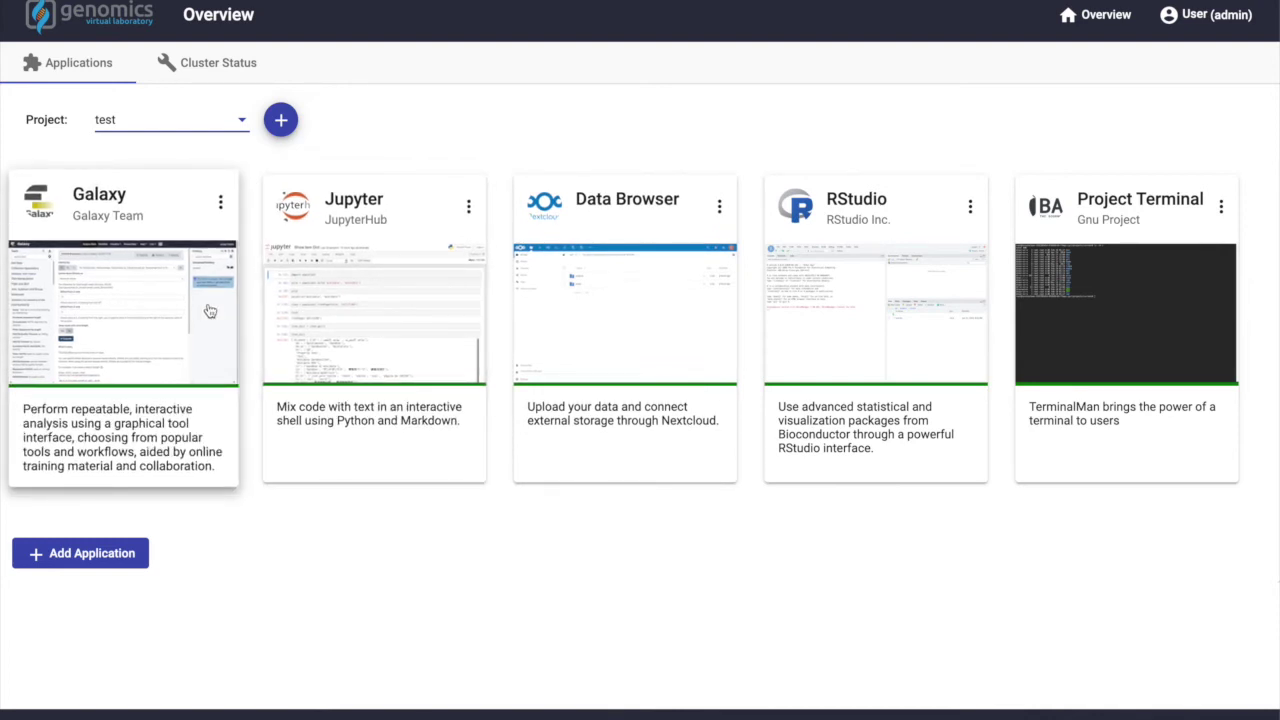
# Open Galaxy's configuration and look through job_conf.xml and tool_conf.xml before returning to galaxy.yml
pyautogui.click(219, 206)
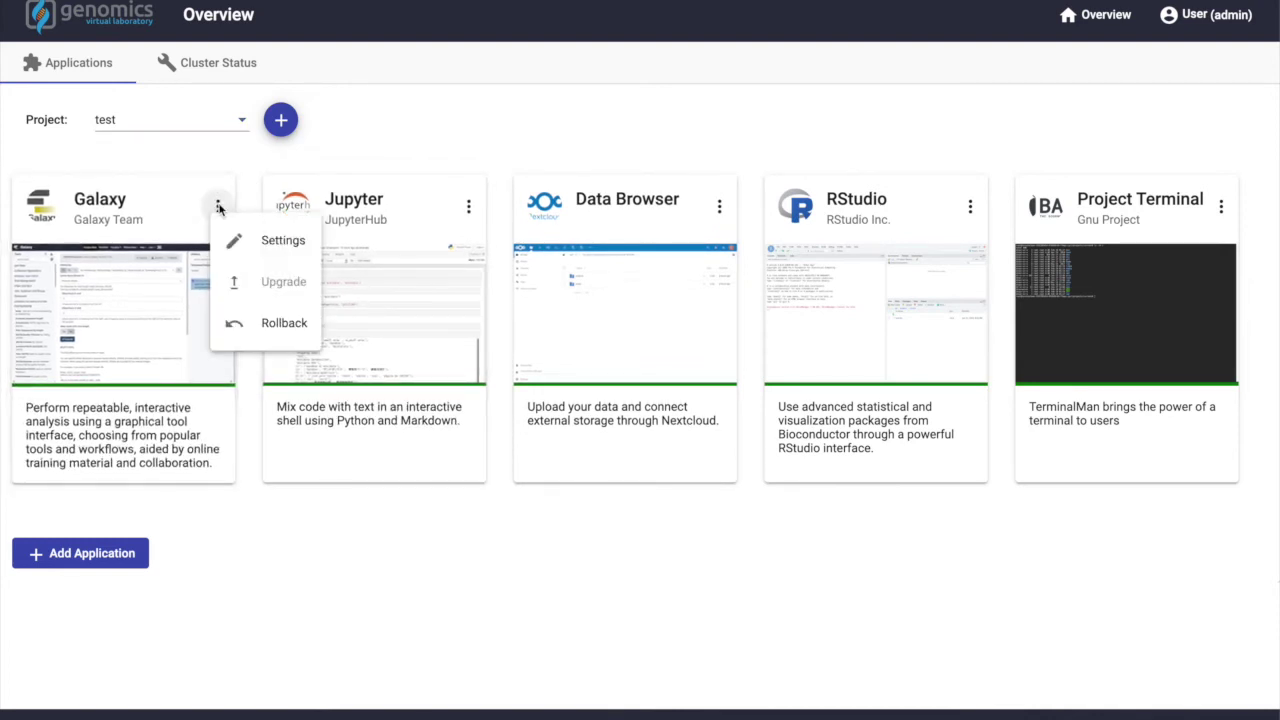
pyautogui.click(253, 243)
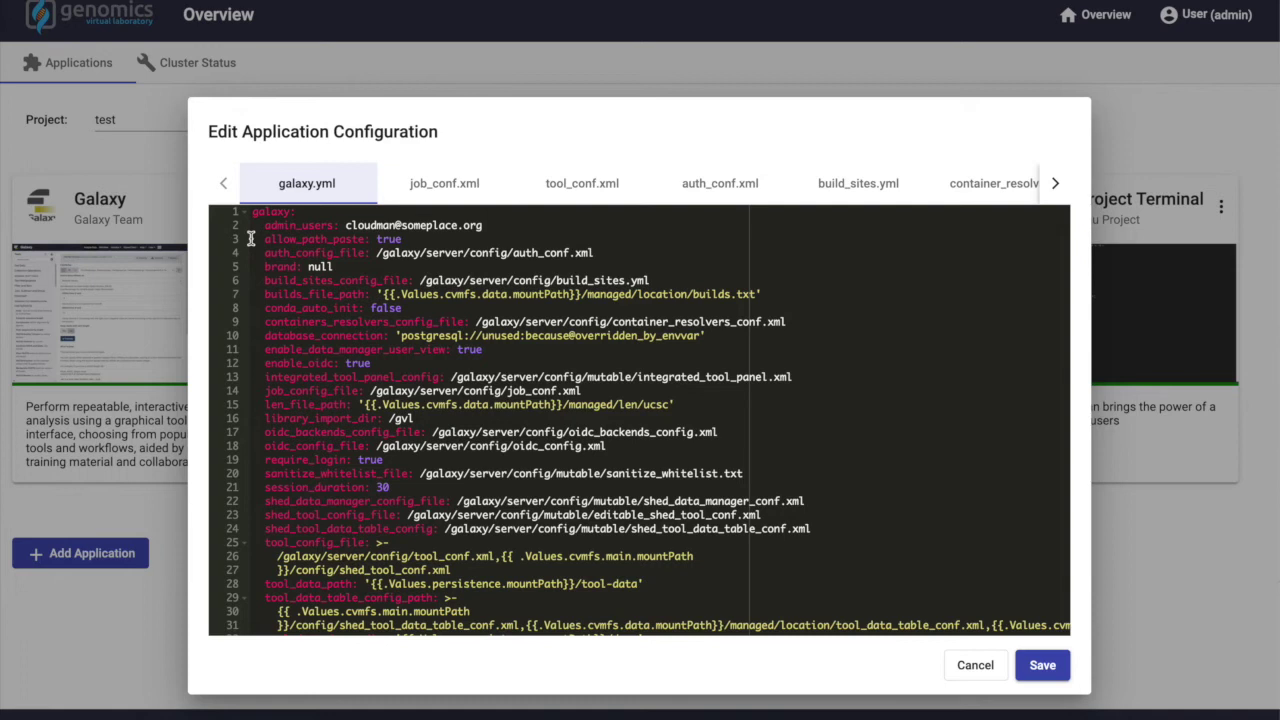
pyautogui.click(409, 187)
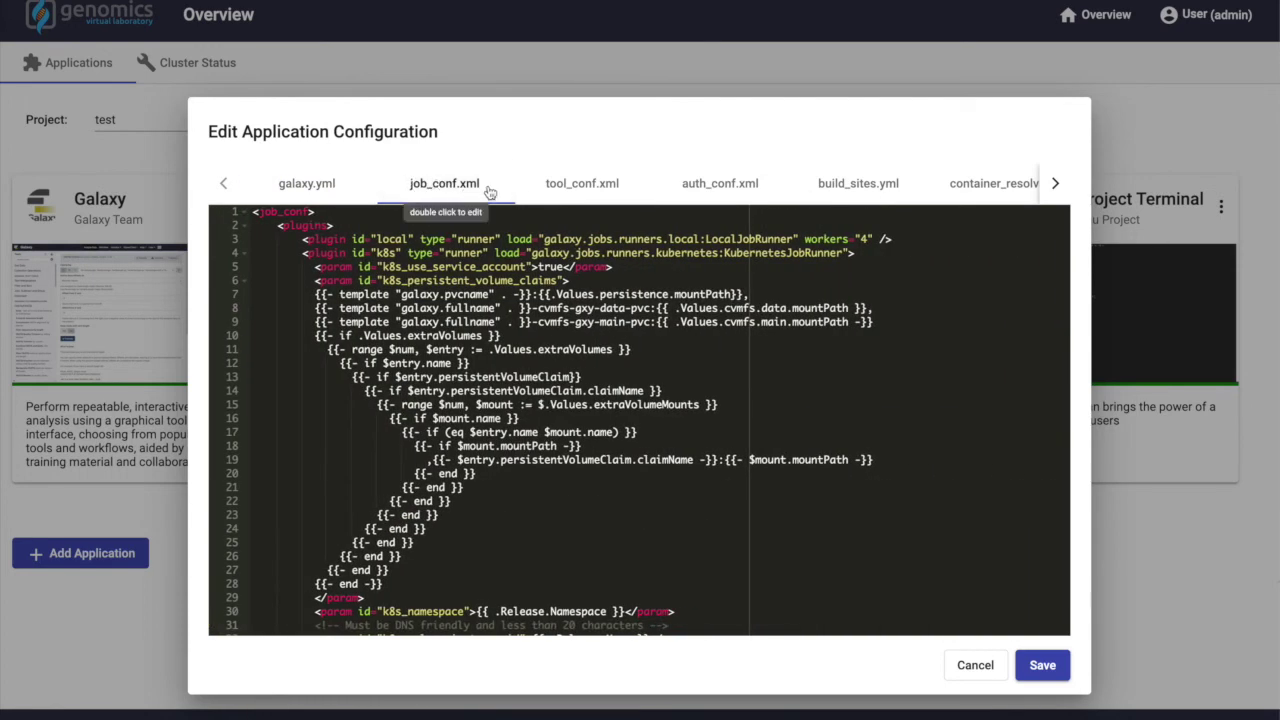
pyautogui.click(542, 191)
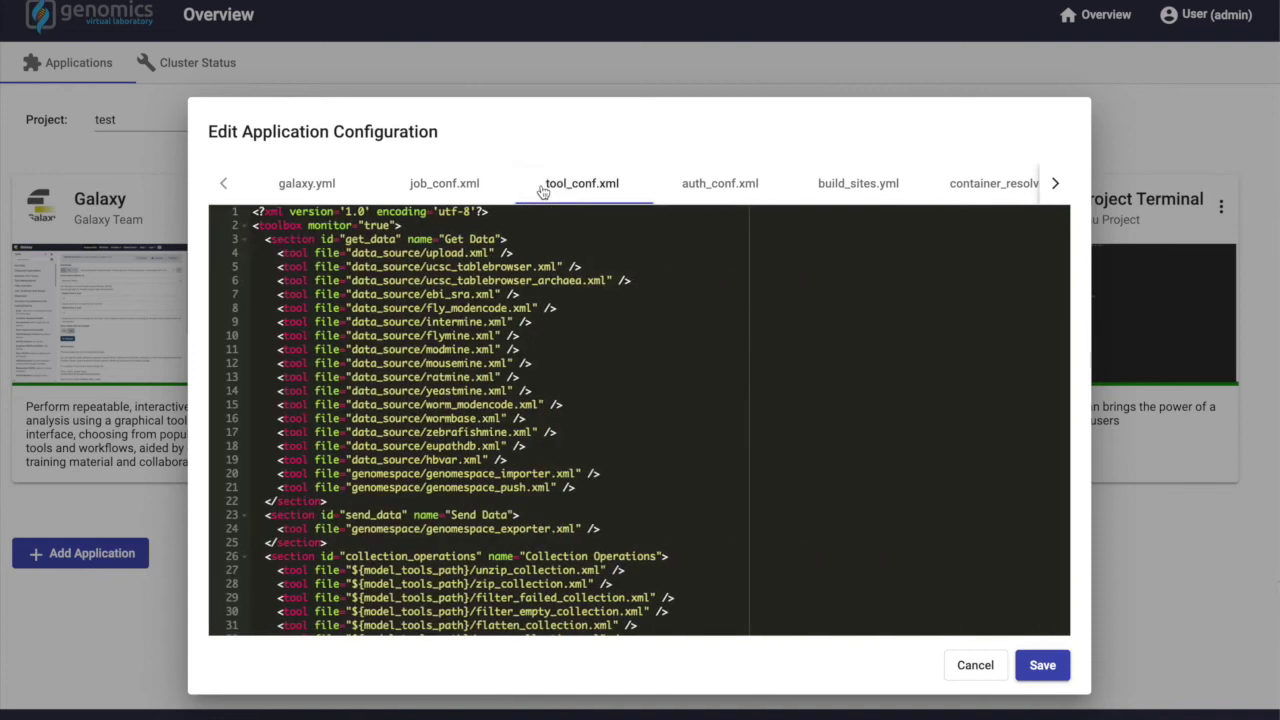
pyautogui.click(339, 194)
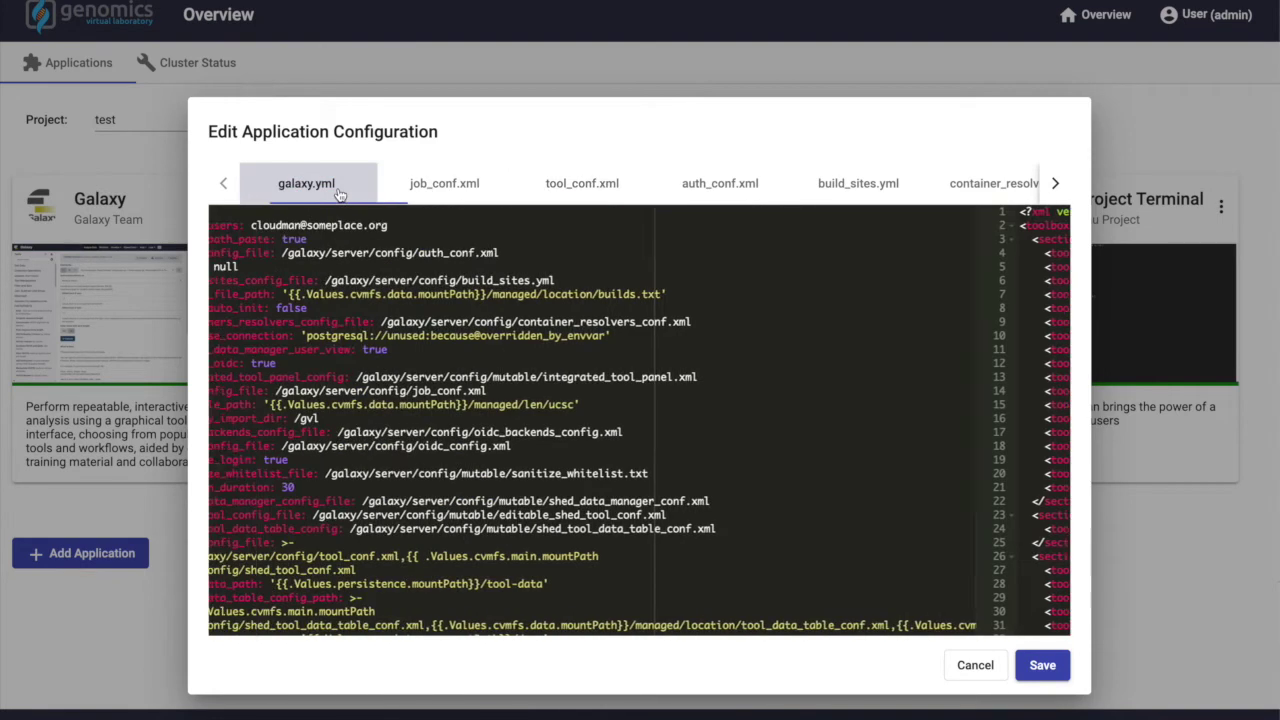
# Add 'brand: BCC2020' below admin_users in galaxy.yml and save the configuration
pyautogui.click(490, 227)
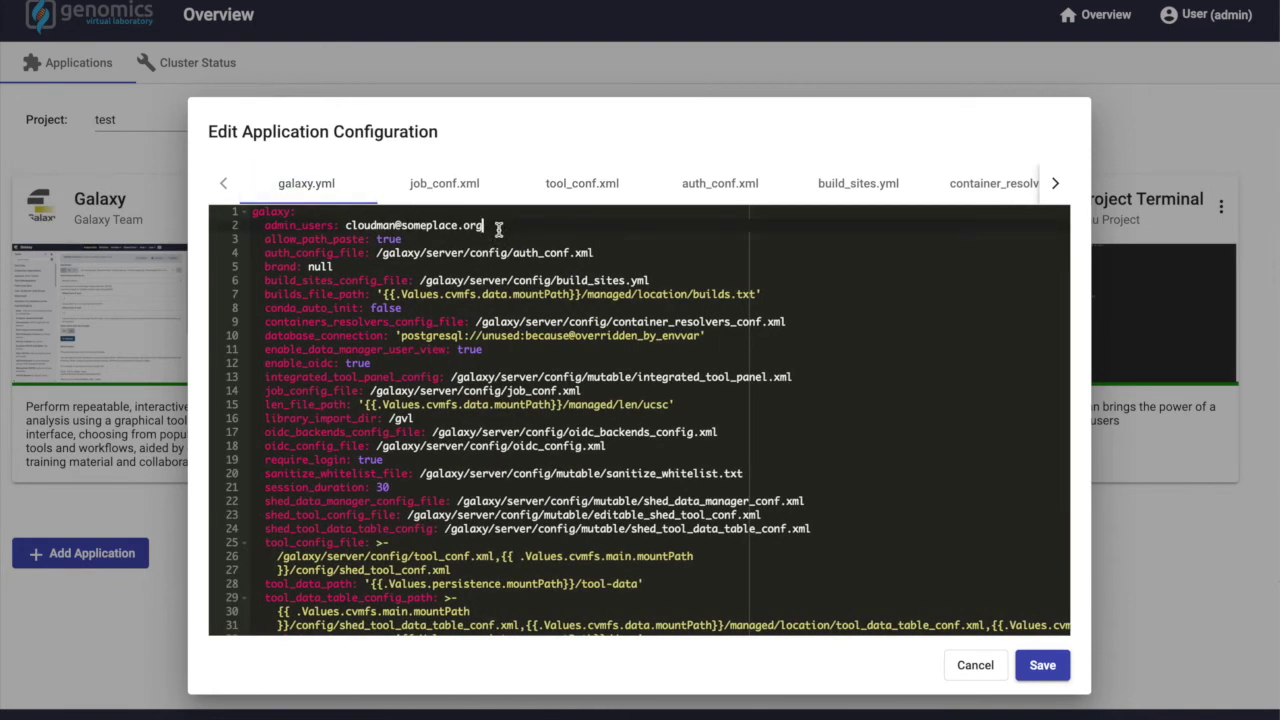
pyautogui.press('Return')
pyautogui.write('brand: BCC2020')
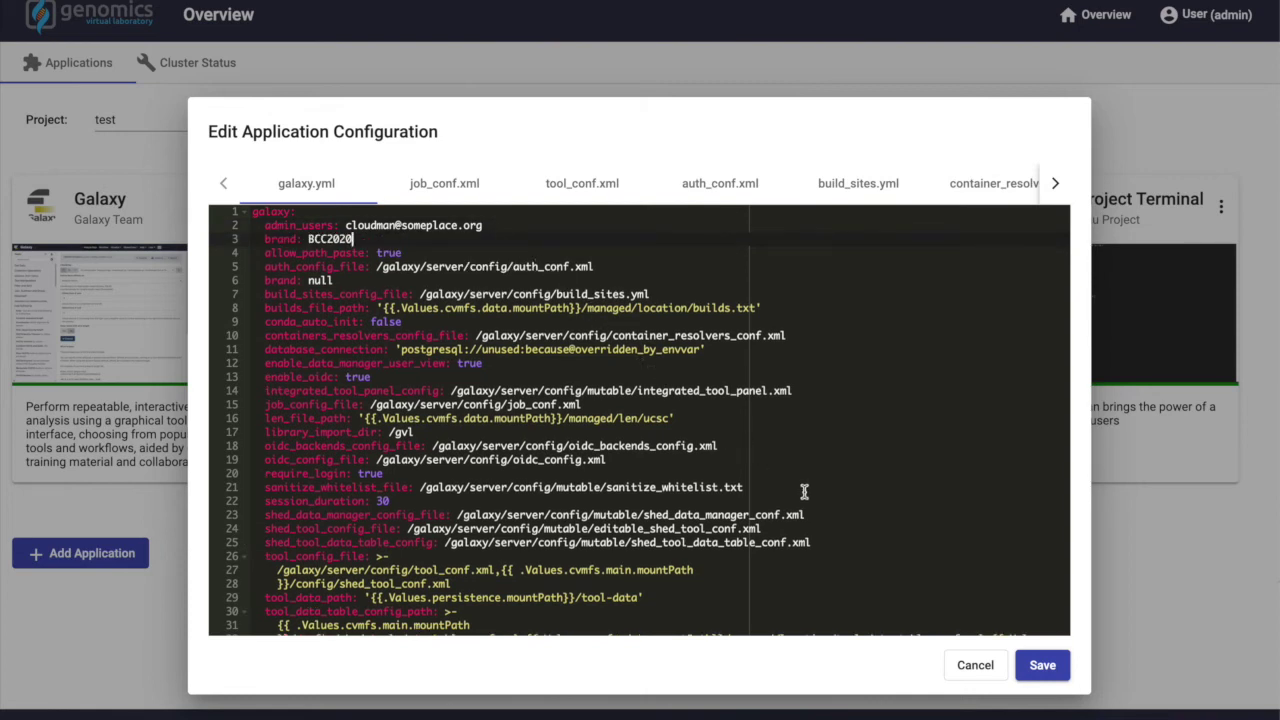
pyautogui.click(1042, 666)
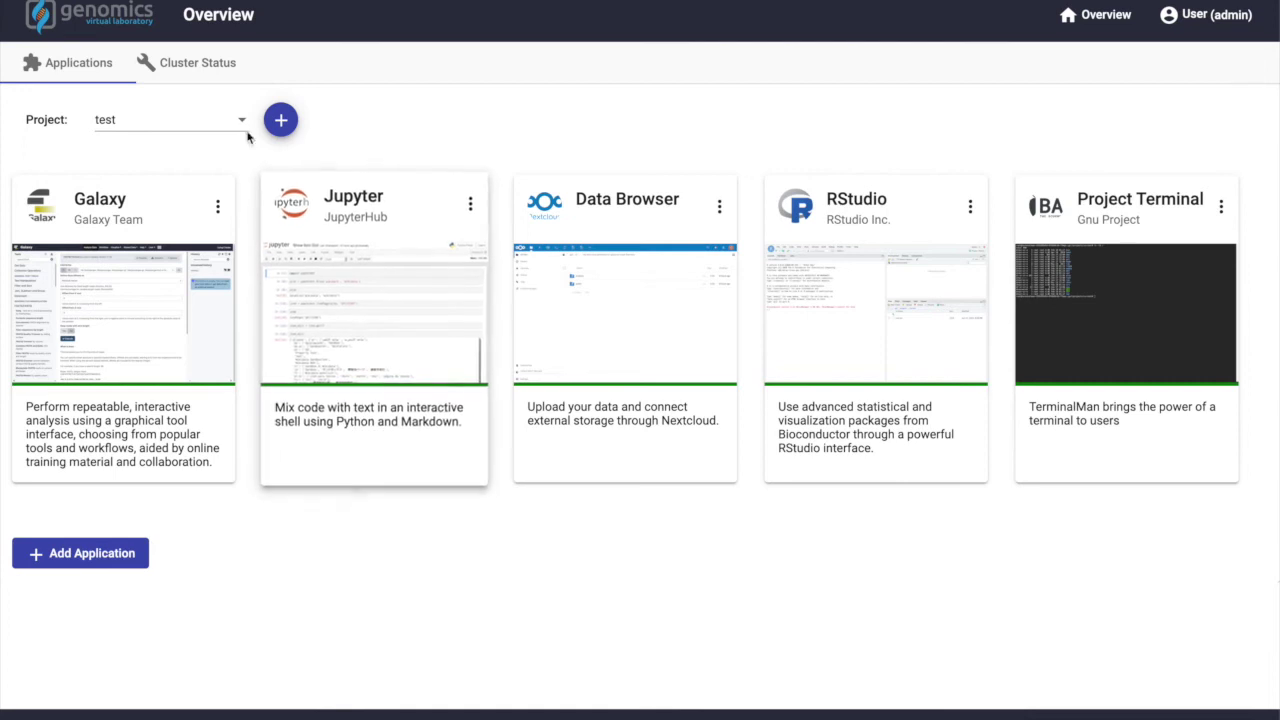
# Review the Cluster Status CPU, load, memory, disk and network charts, then collapse Statistics
pyautogui.click(222, 76)
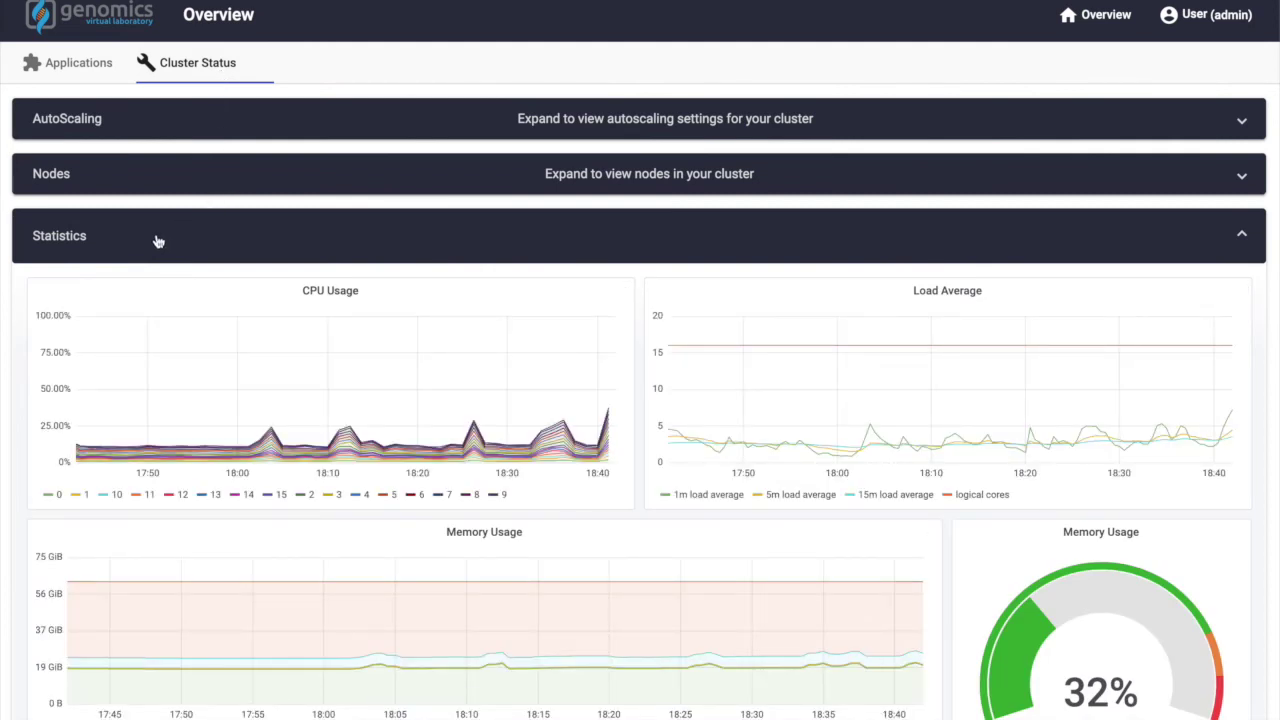
pyautogui.scroll(-3, 185, 355)
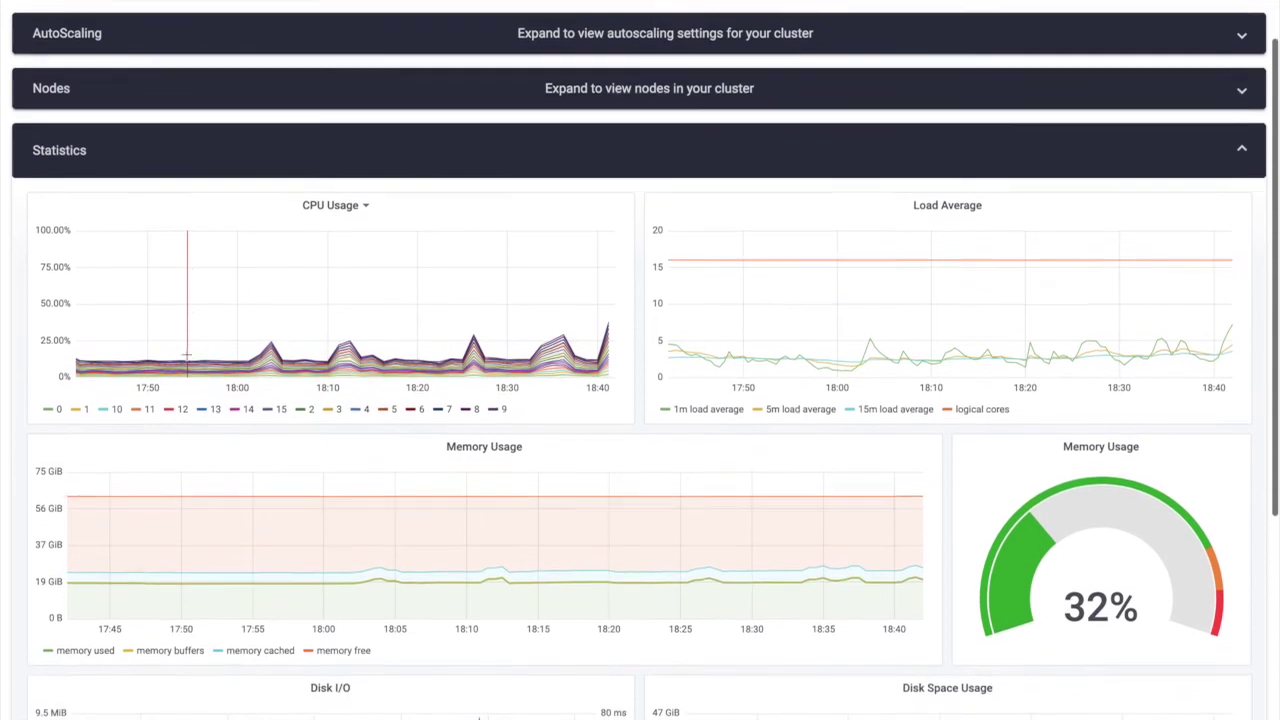
pyautogui.scroll(-3, 186, 355)
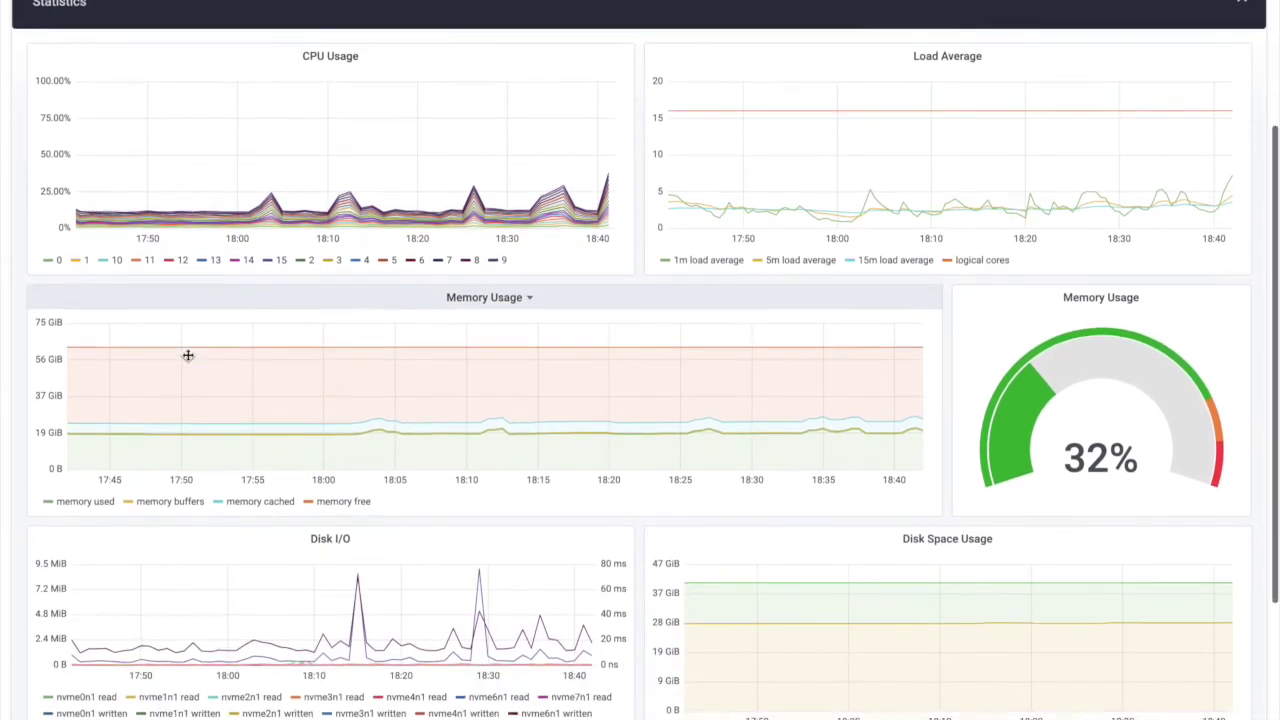
pyautogui.scroll(-4, 188, 355)
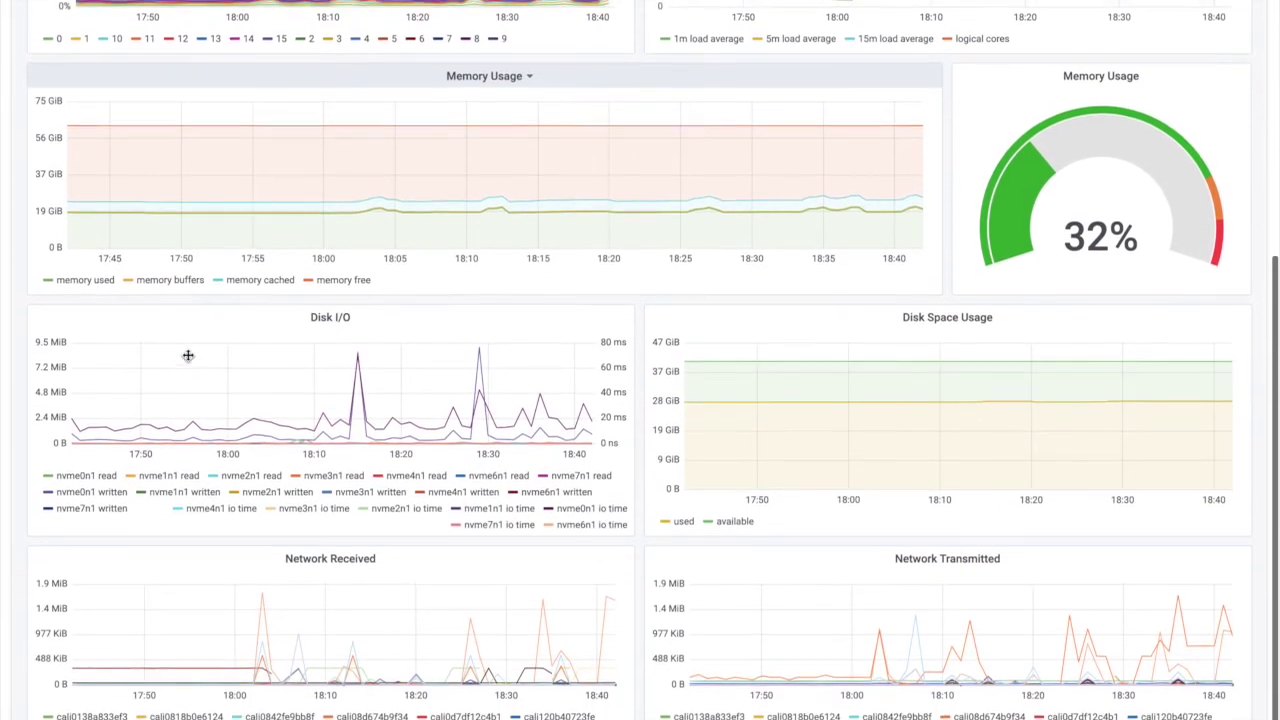
pyautogui.scroll(2, 188, 355)
pyautogui.scroll(8, 187, 354)
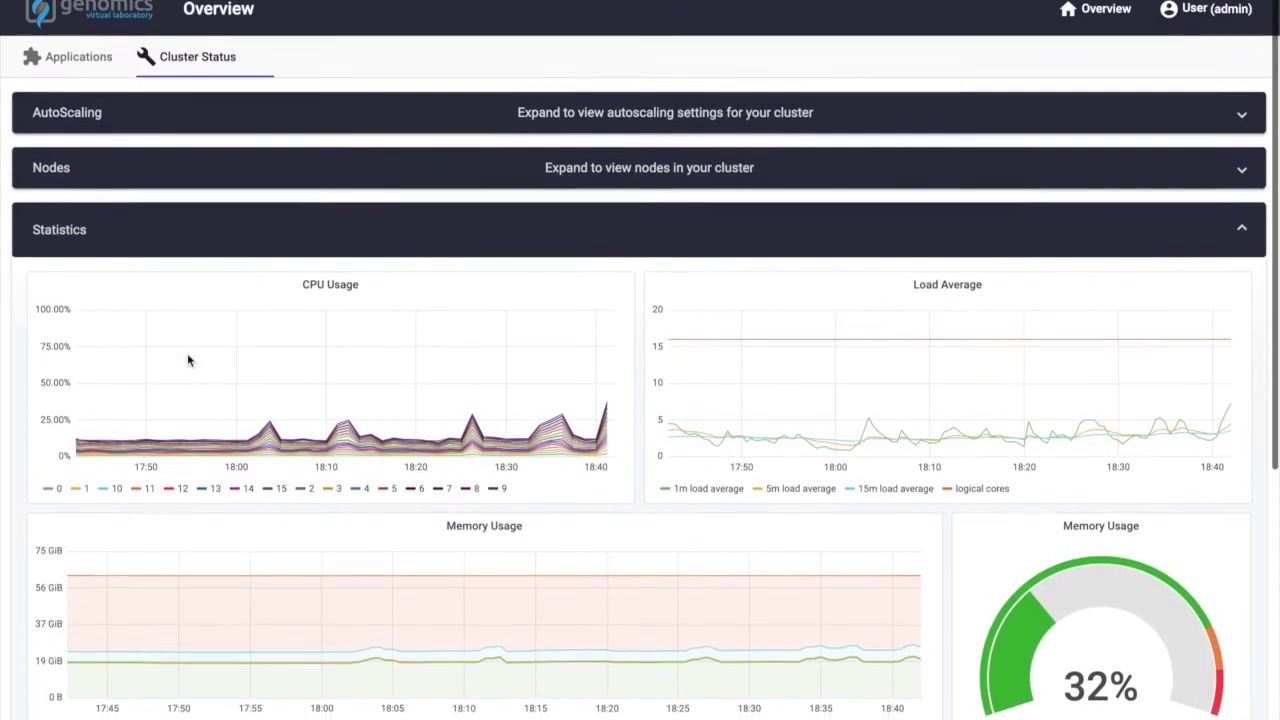
pyautogui.click(200, 250)
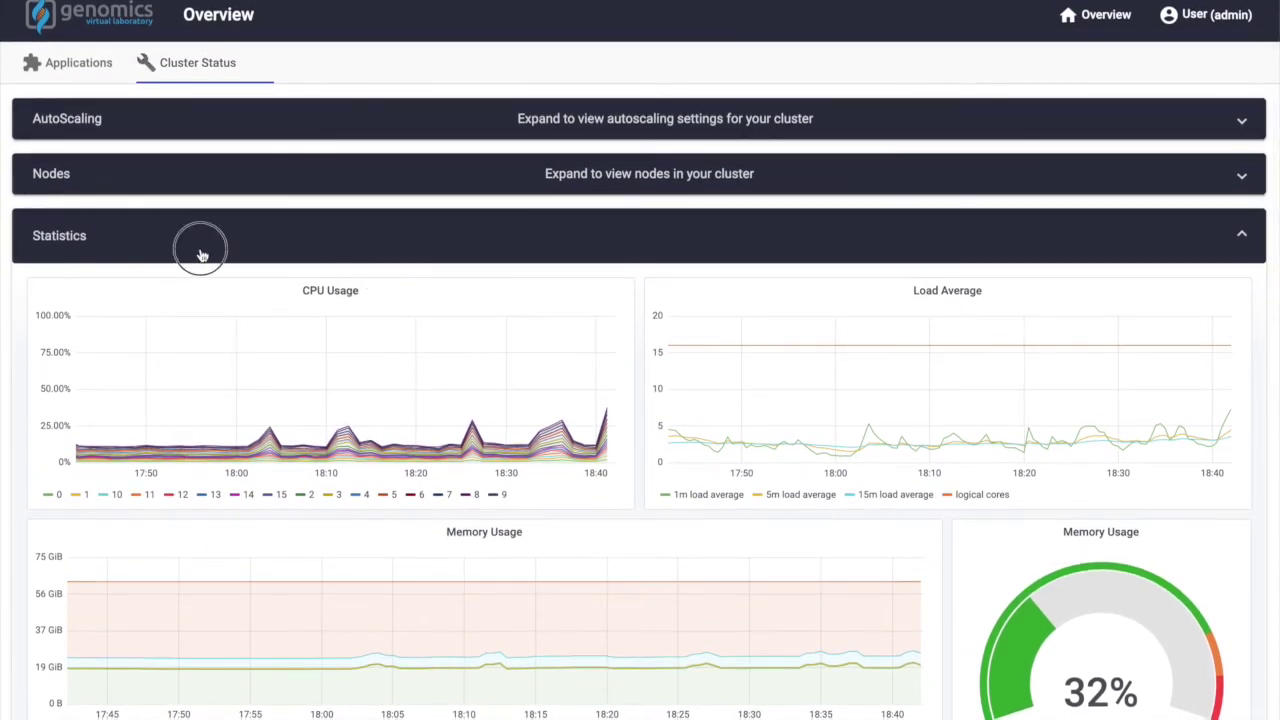
# Show the cluster nodes, begin manually adding a c3.large node, then cancel it
pyautogui.click(205, 176)
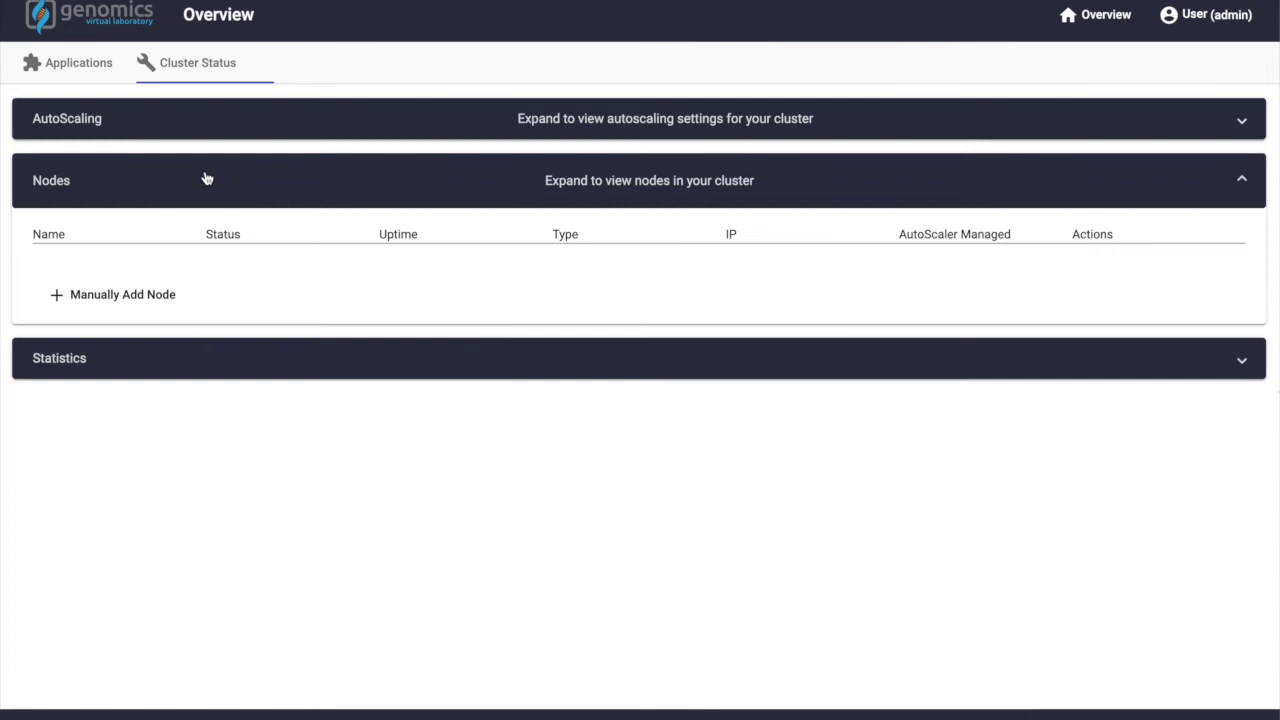
pyautogui.click(181, 299)
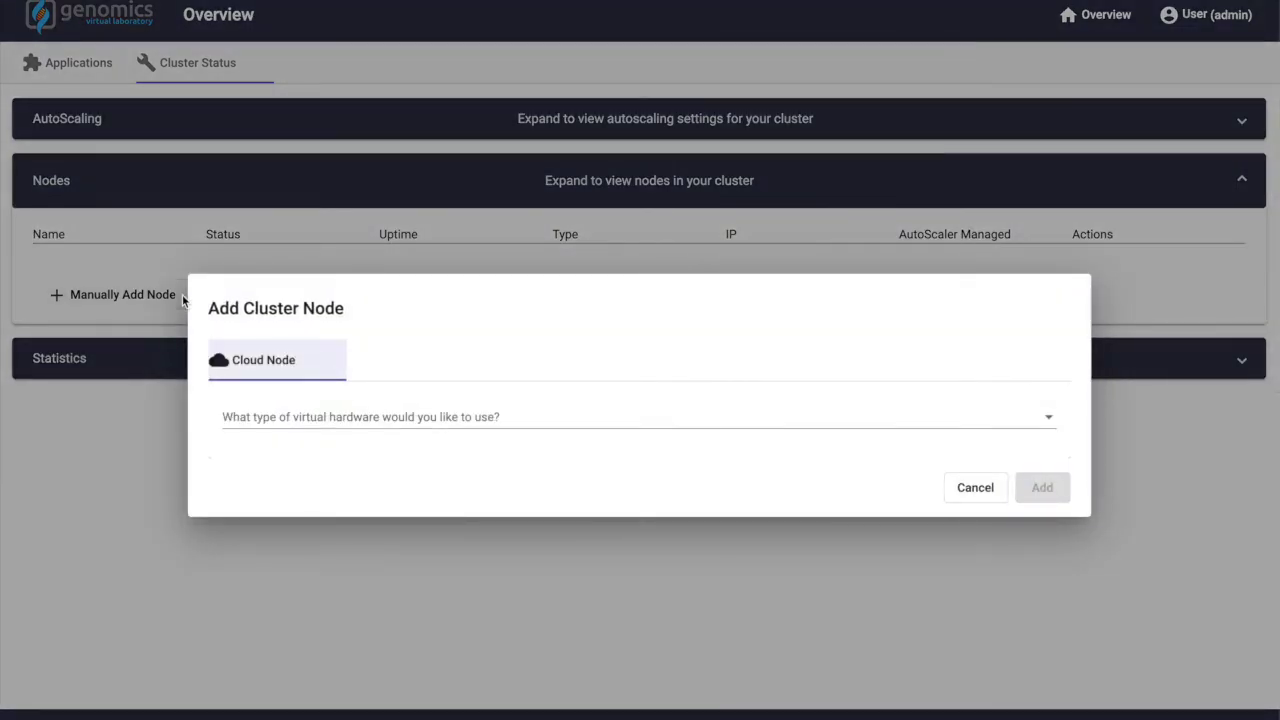
pyautogui.click(256, 414)
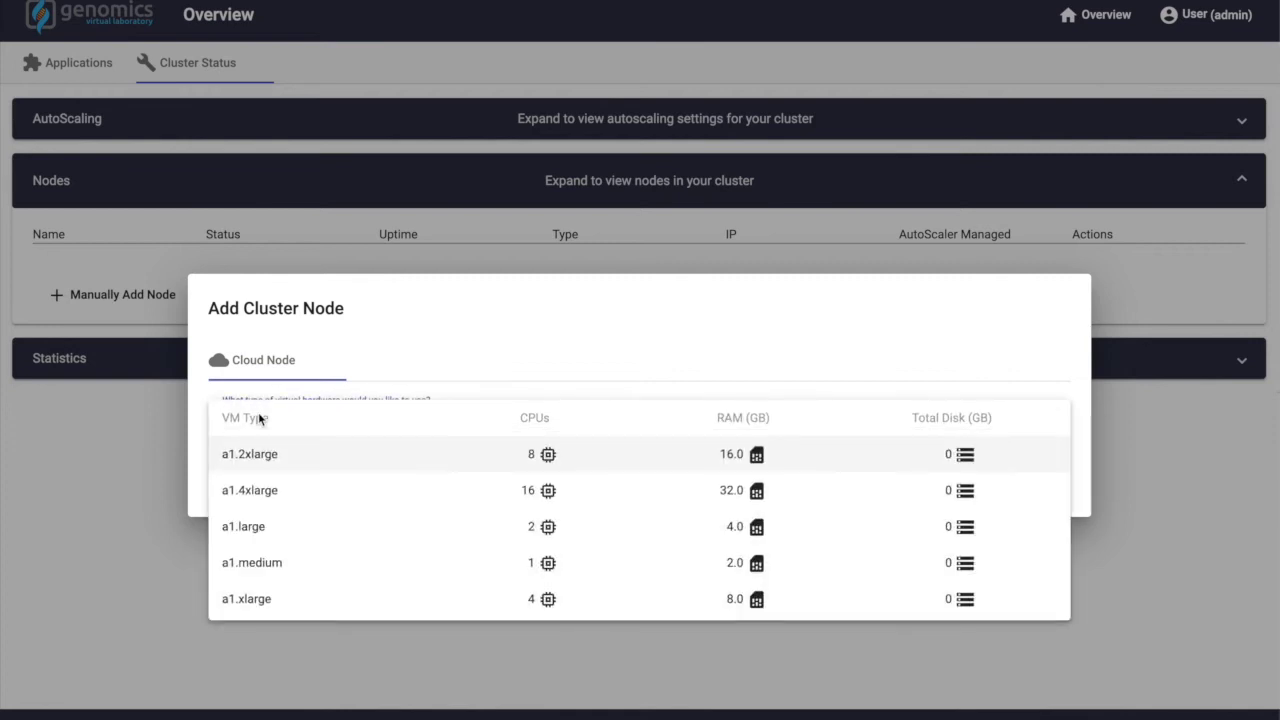
pyautogui.scroll(-5, 281, 569)
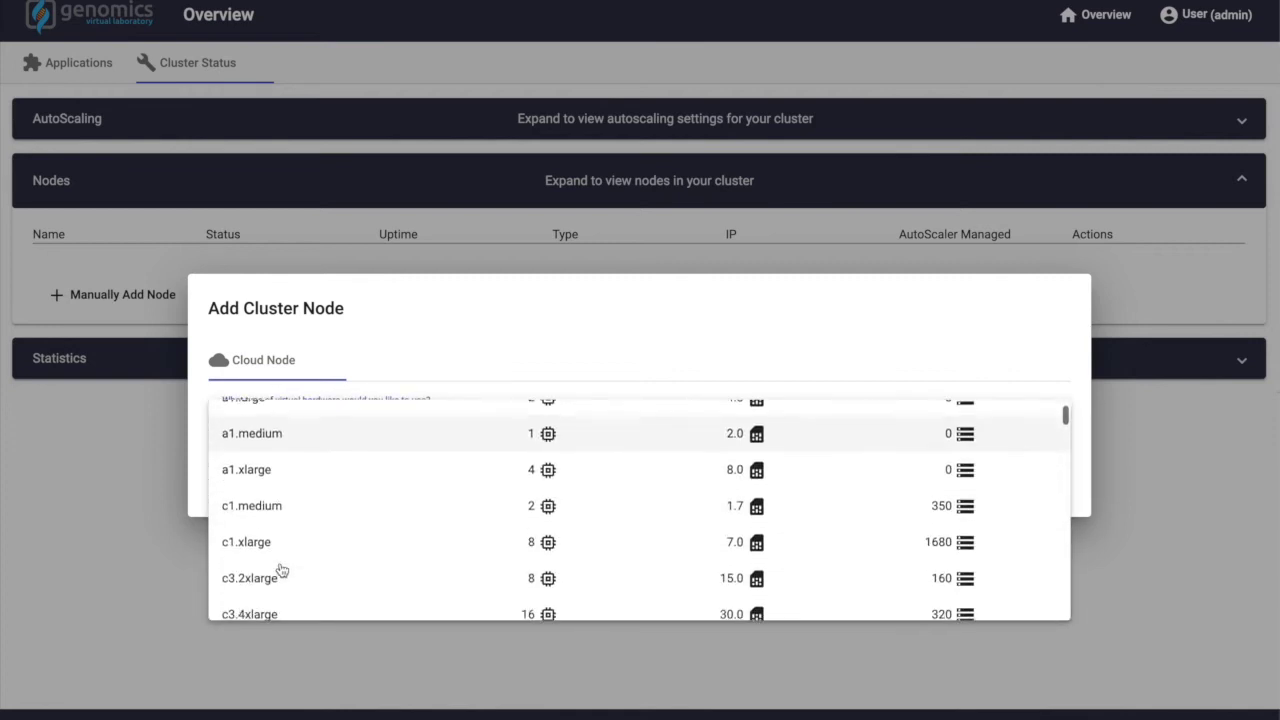
pyautogui.click(281, 569)
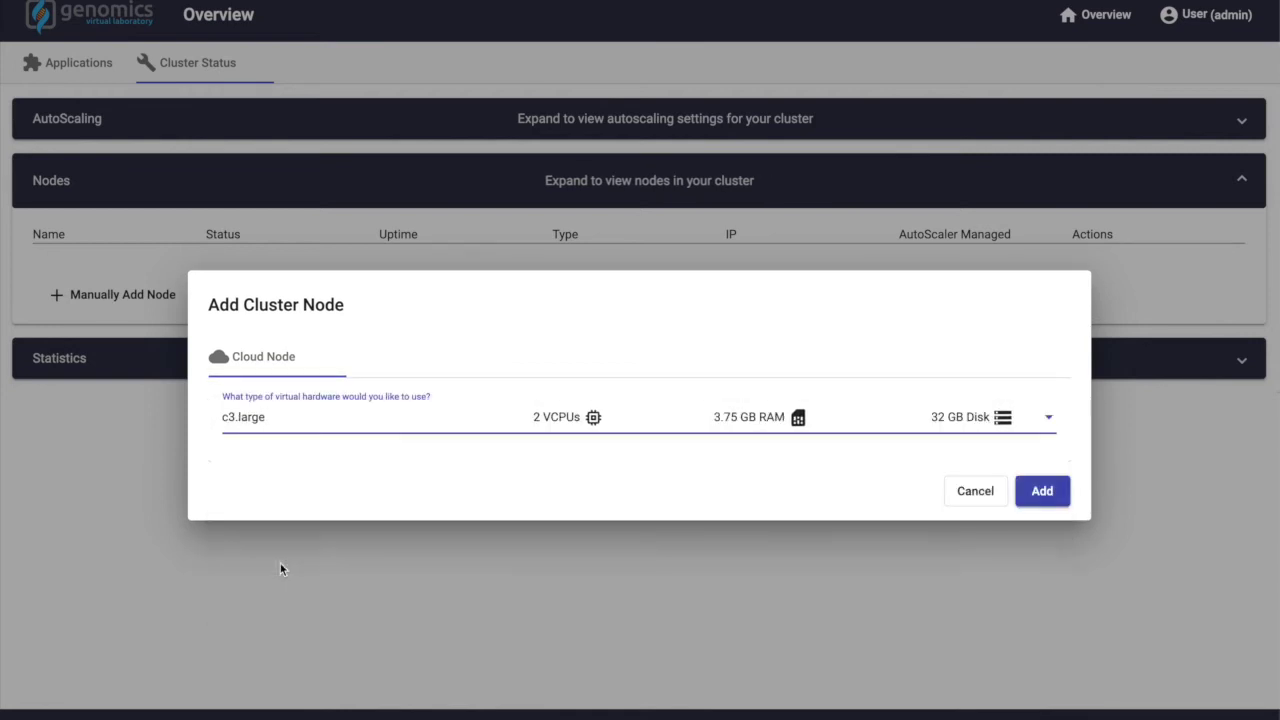
pyautogui.click(999, 492)
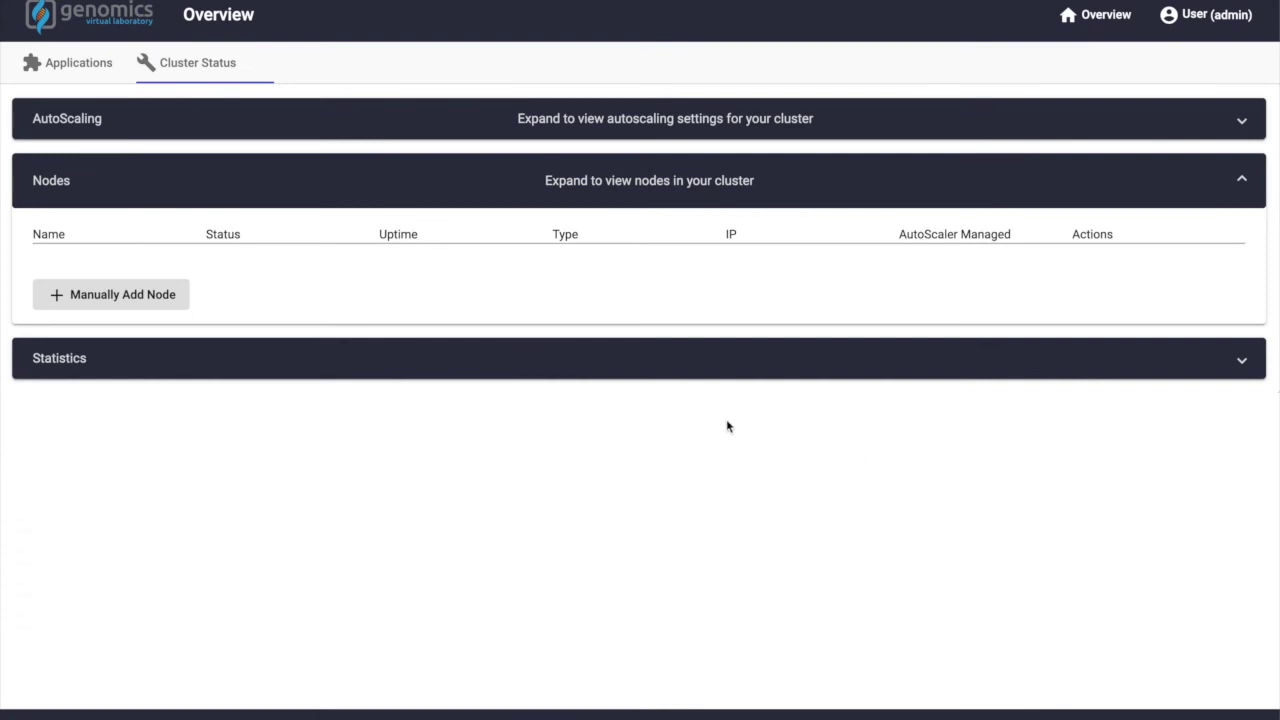
# Save cluster autoscaling with a minimum of 0 and maximum of 5 nodes
pyautogui.click(463, 193)
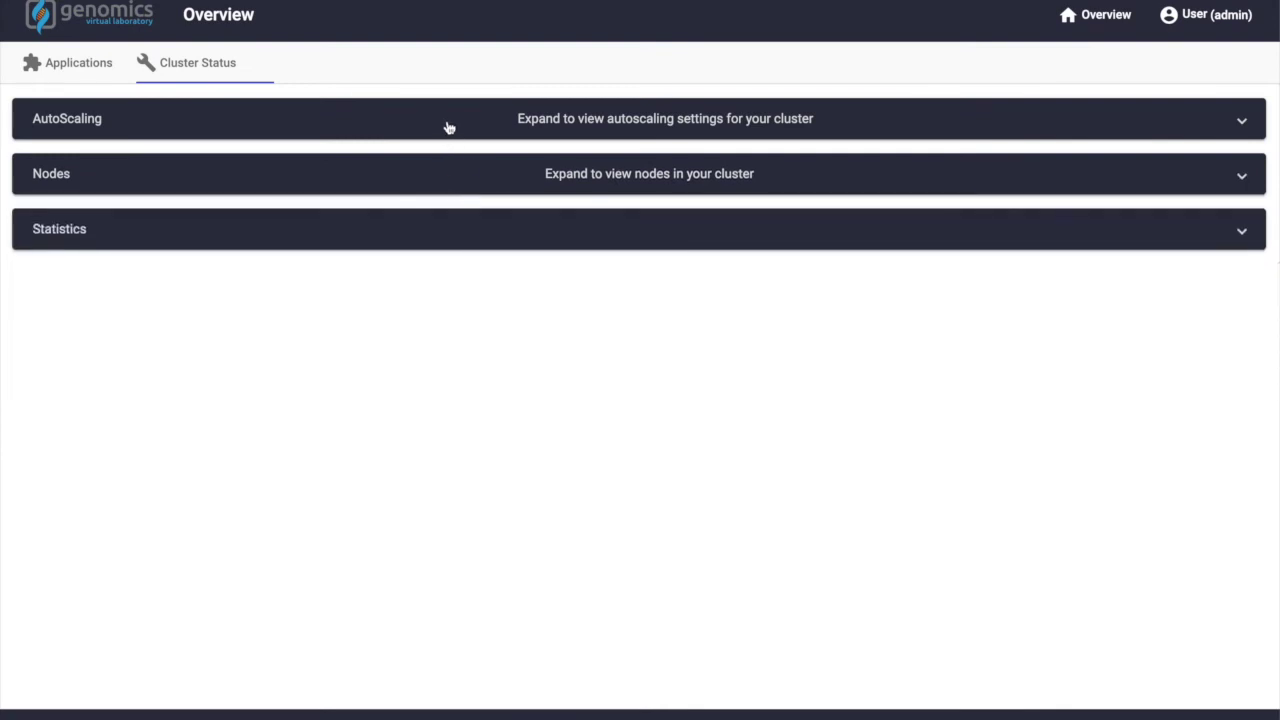
pyautogui.click(449, 127)
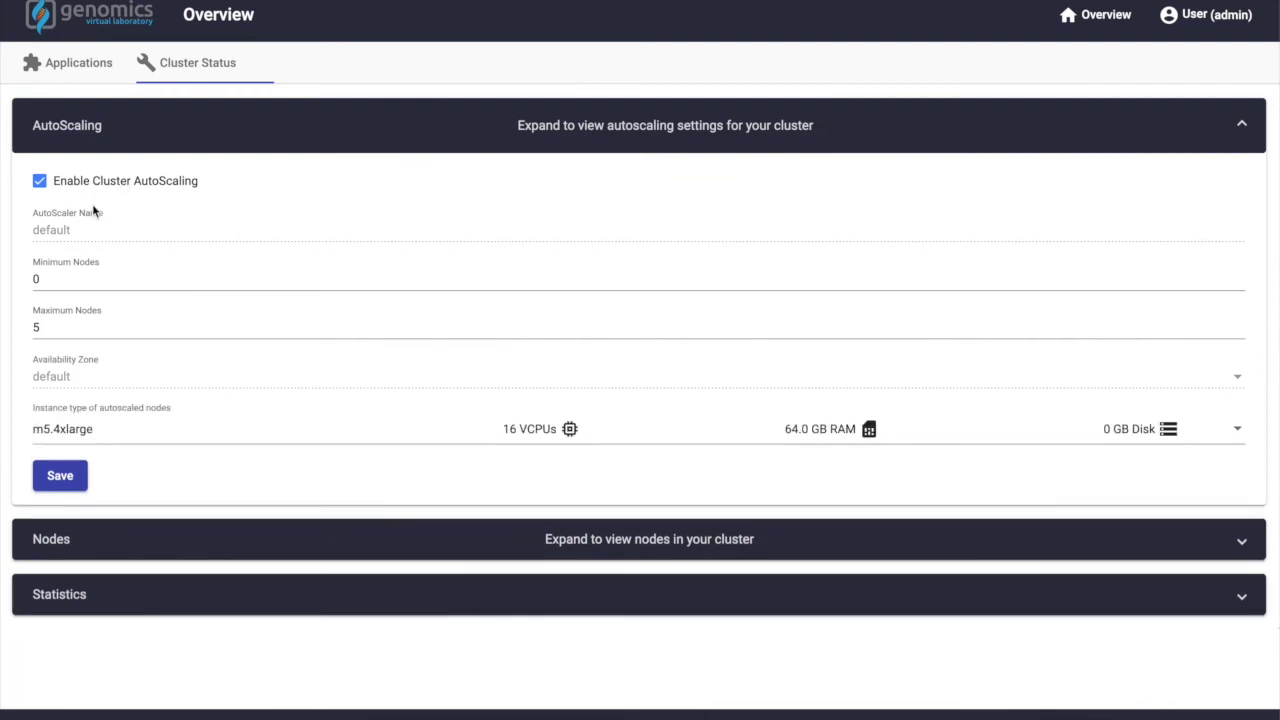
pyautogui.click(61, 281)
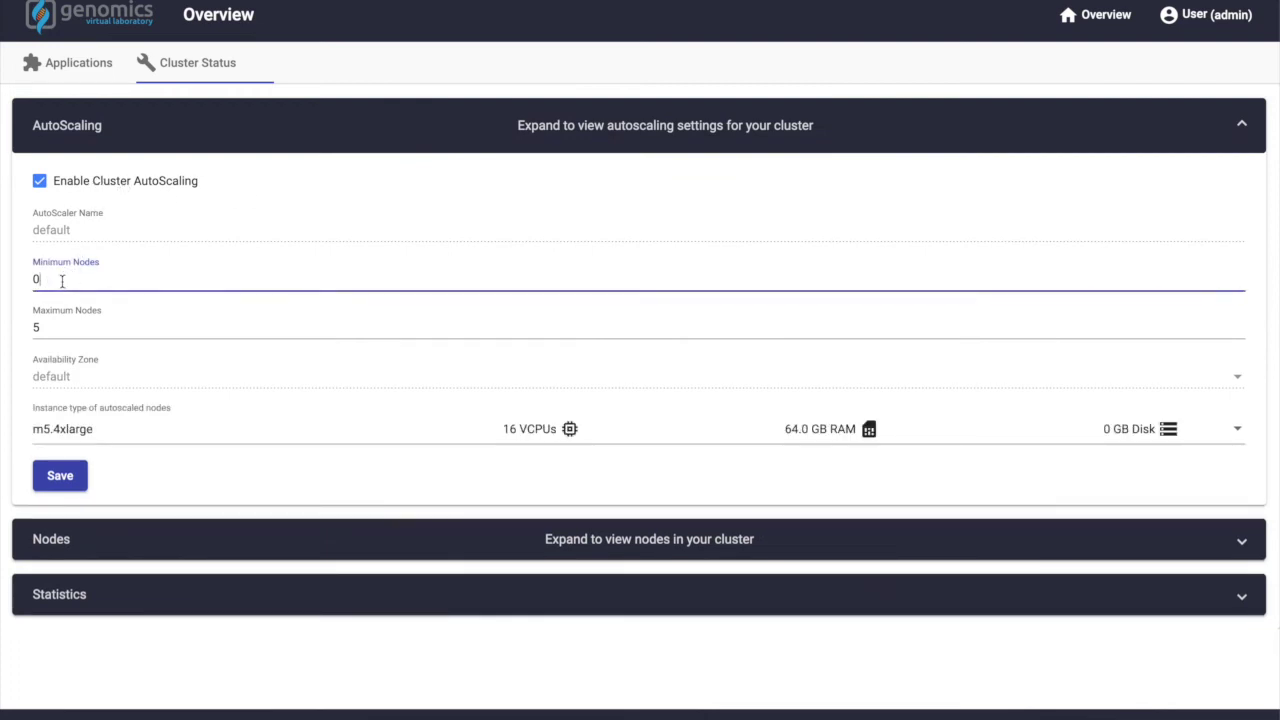
pyautogui.click(59, 331)
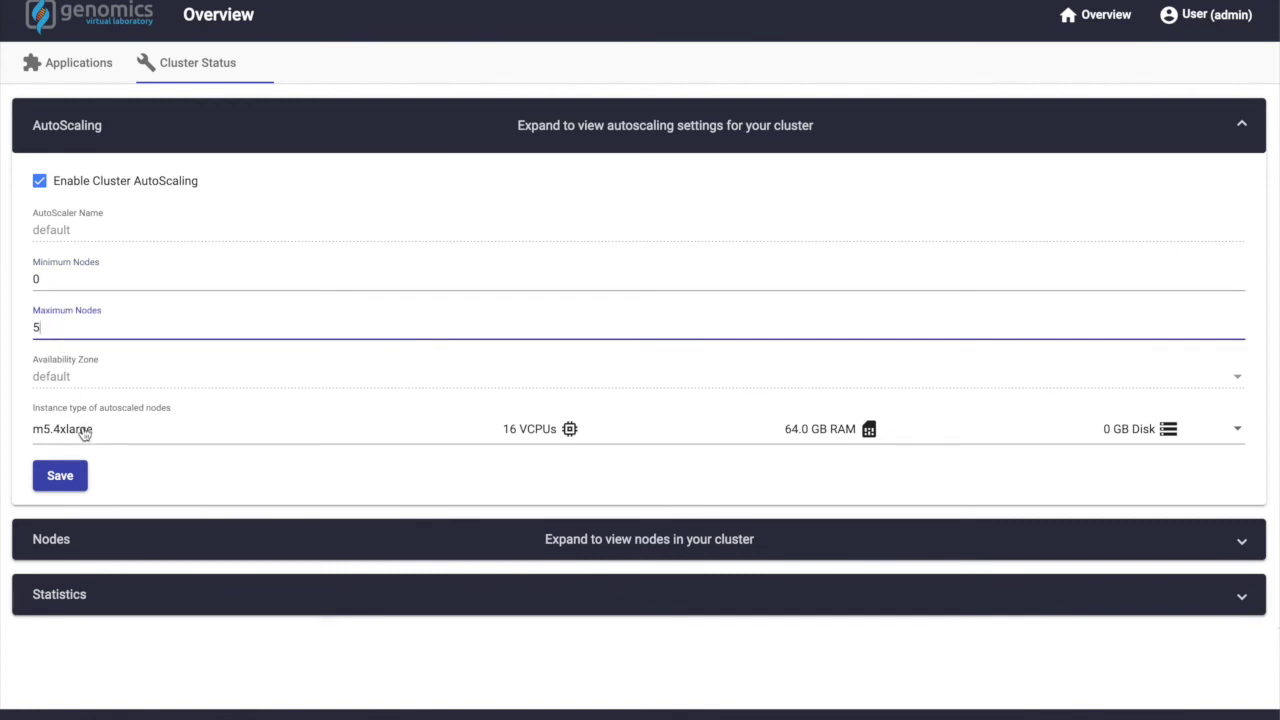
pyautogui.click(67, 482)
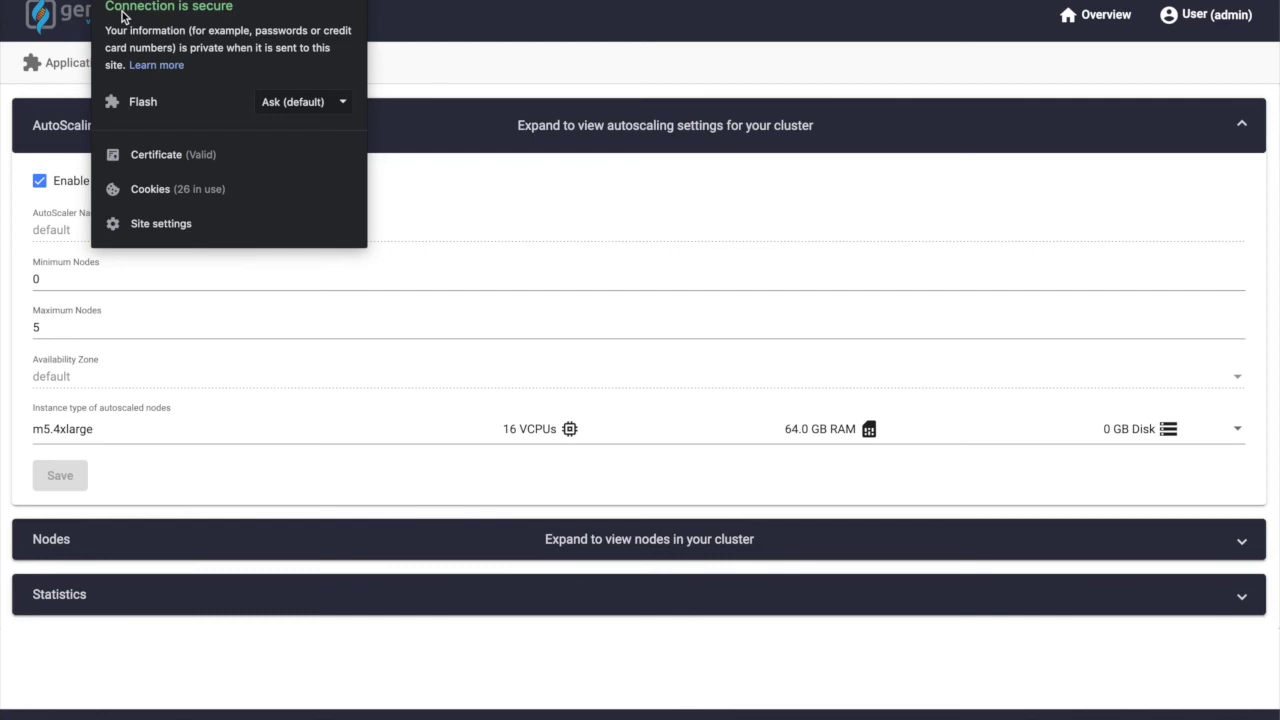
pyautogui.click(72, 55)
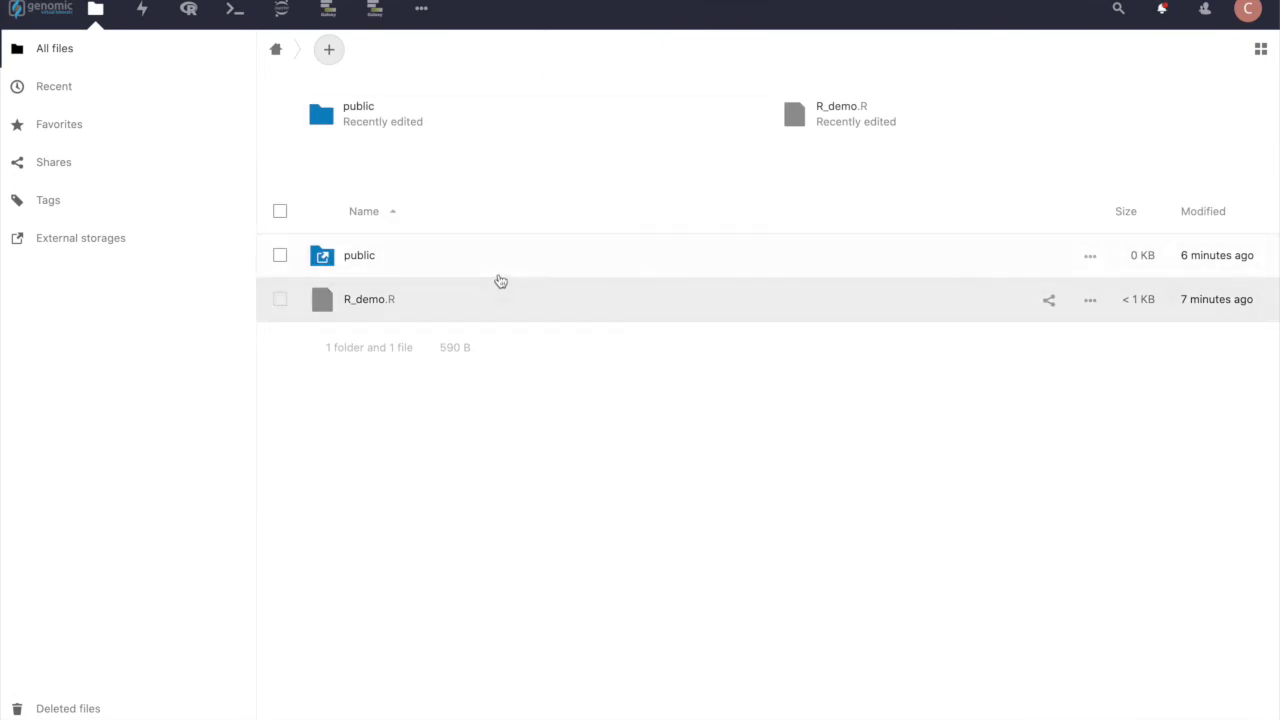
# Upload datalabels.tsv from the computer into the Data Browser's public folder
pyautogui.click(359, 256)
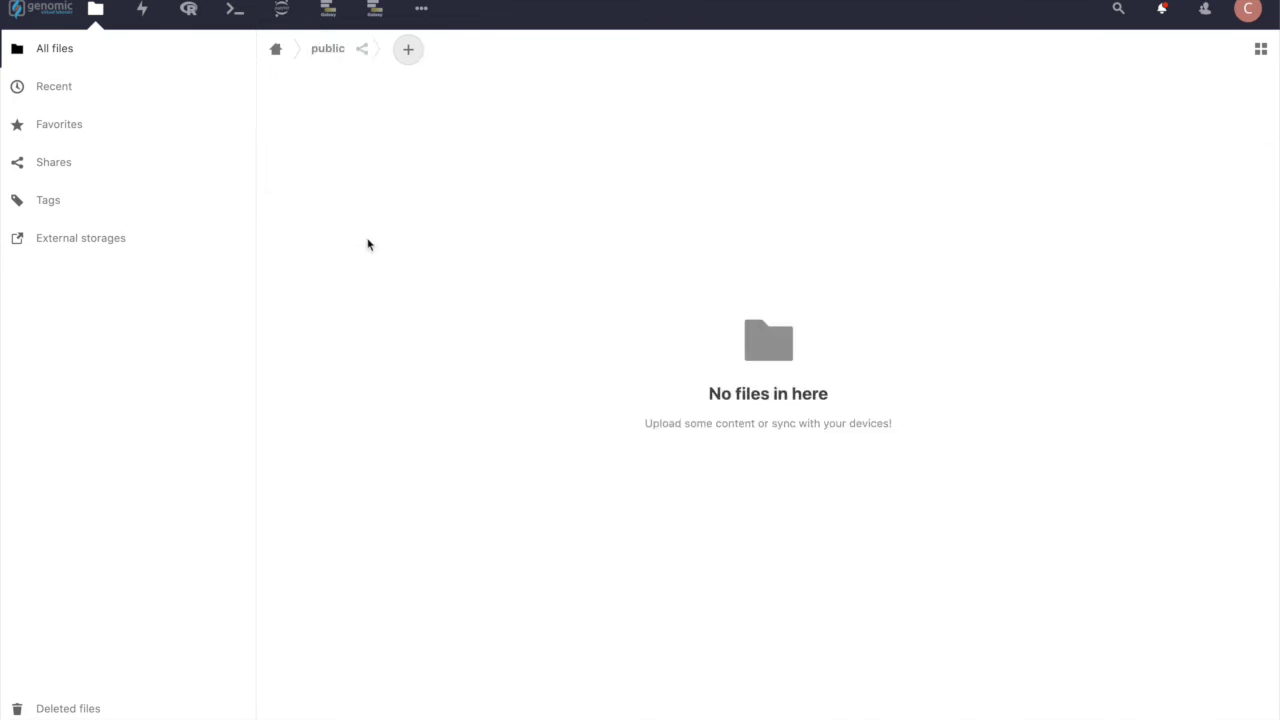
pyautogui.click(409, 53)
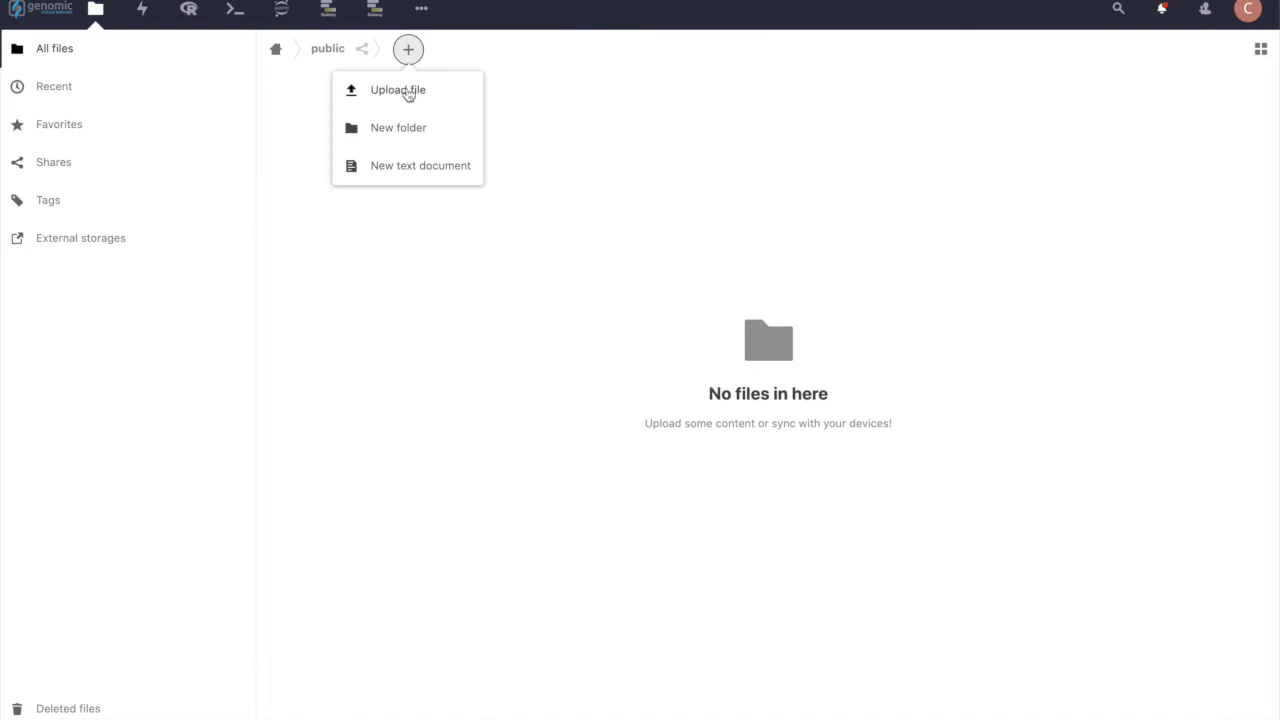
pyautogui.click(404, 92)
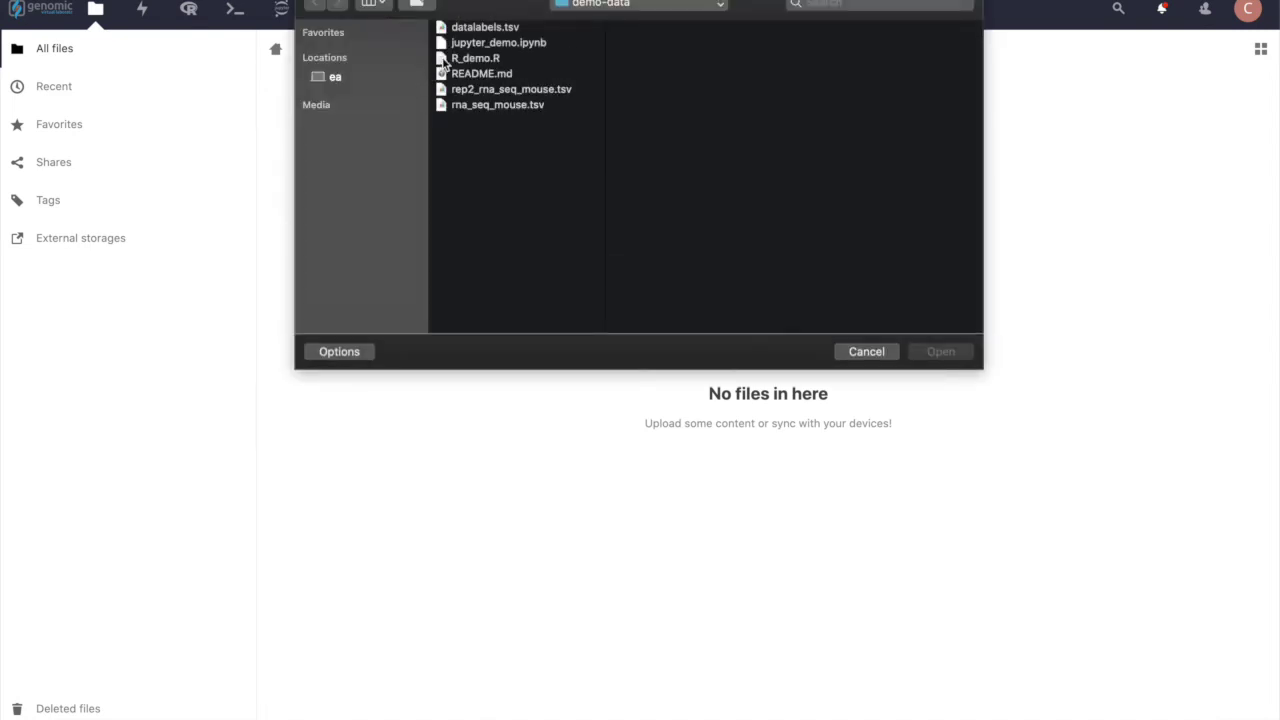
pyautogui.click(527, 30)
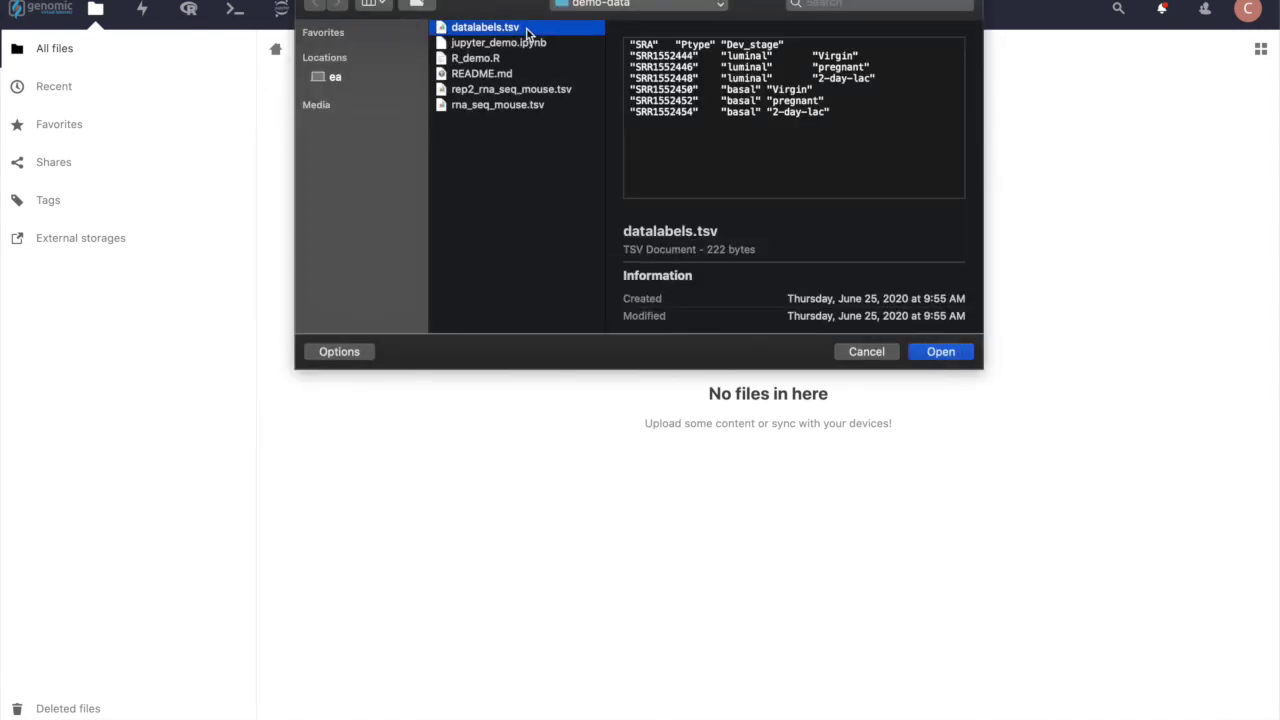
pyautogui.click(920, 352)
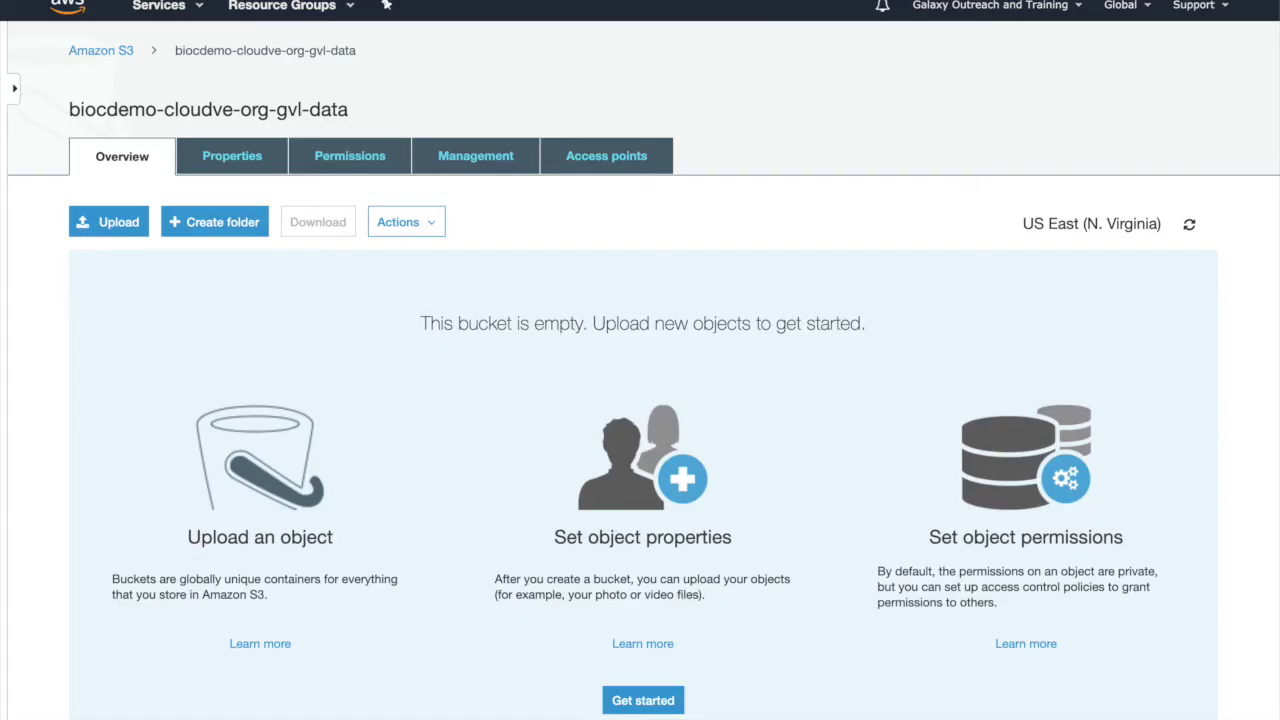
# Refresh the S3 bucket and its public folder to confirm datalabels.tsv has synced
pyautogui.moveTo(68, 110); pyautogui.dragTo(358, 119)
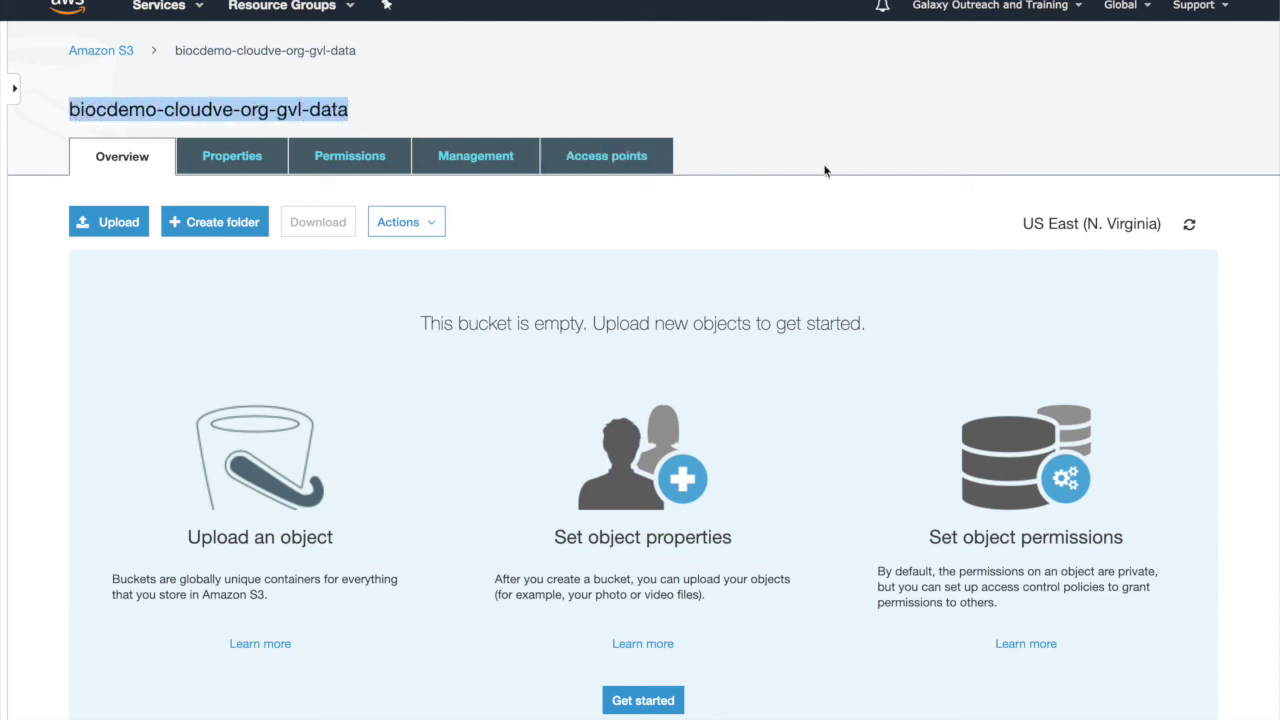
pyautogui.click(1189, 224)
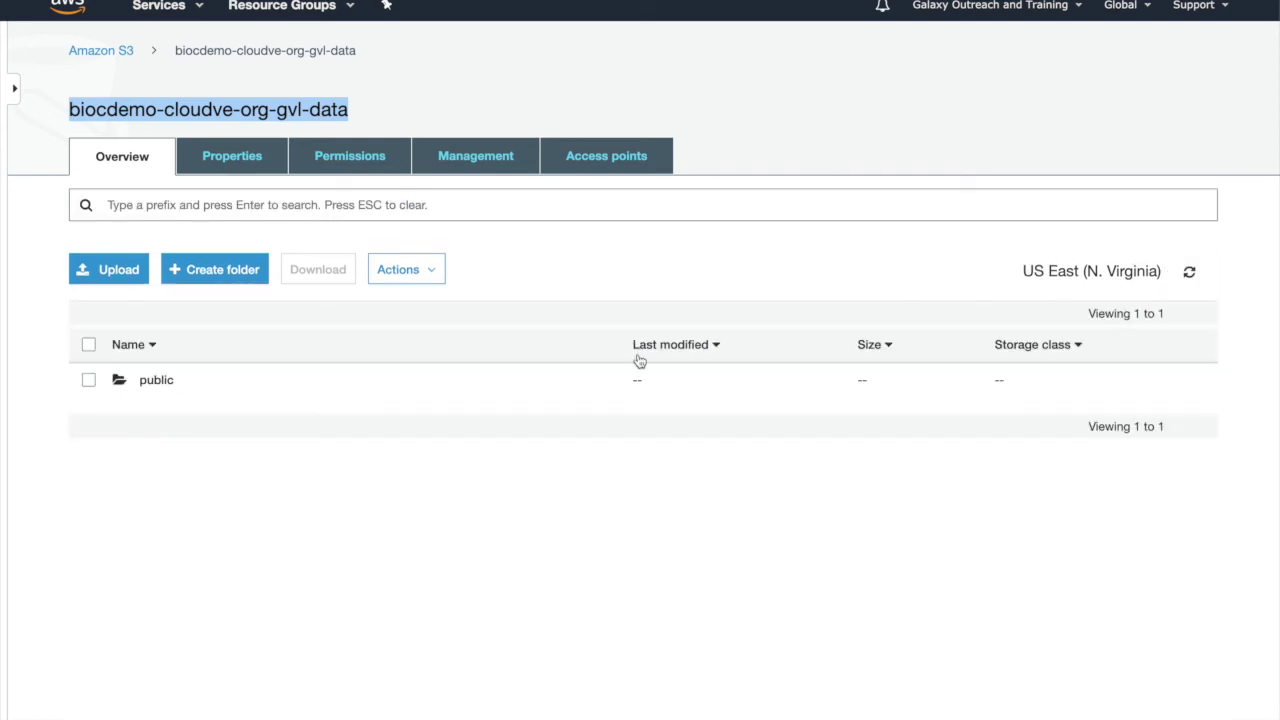
pyautogui.click(161, 386)
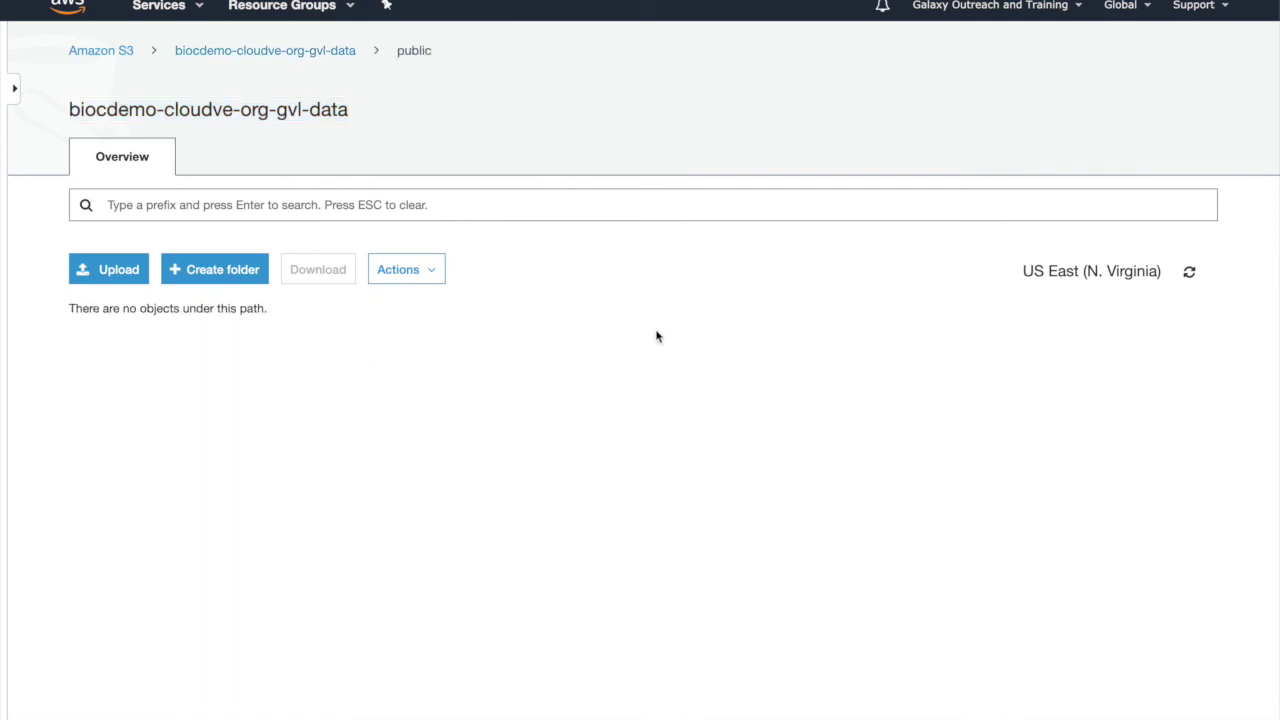
pyautogui.click(1189, 273)
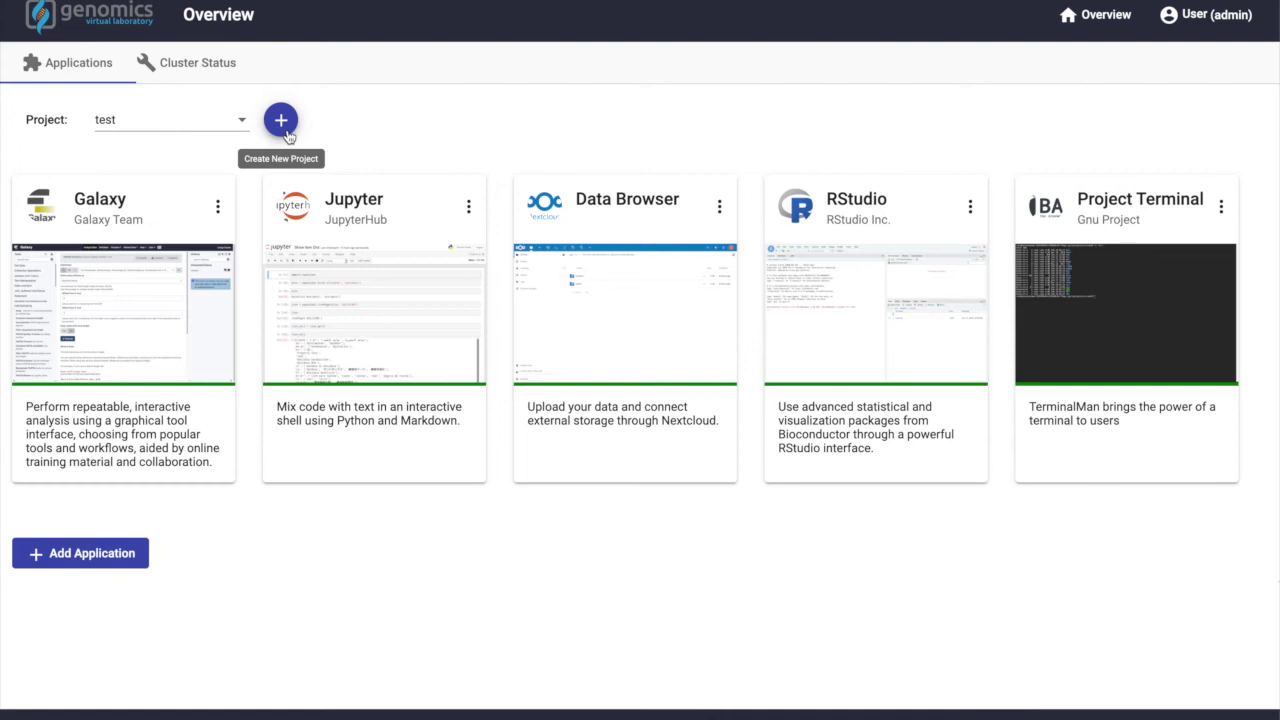
# Create and save a new project named 'clare'
pyautogui.click(286, 132)
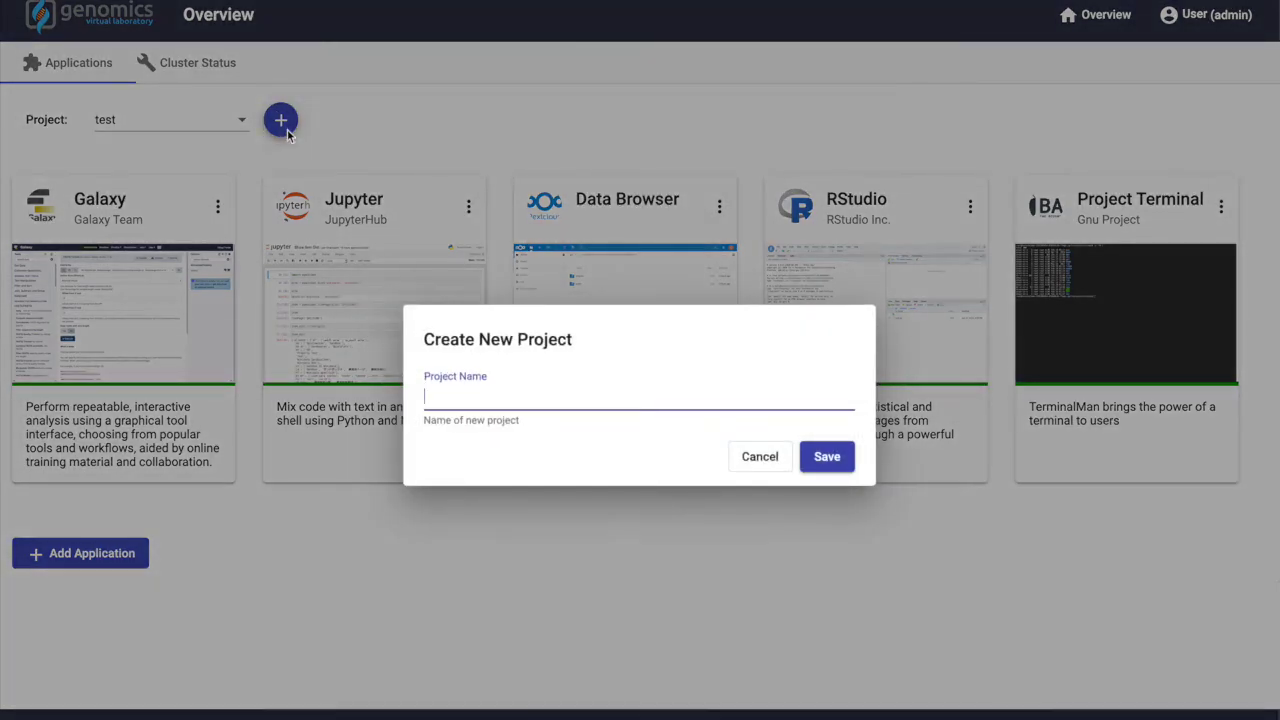
pyautogui.write('clare')
pyautogui.click(827, 457)
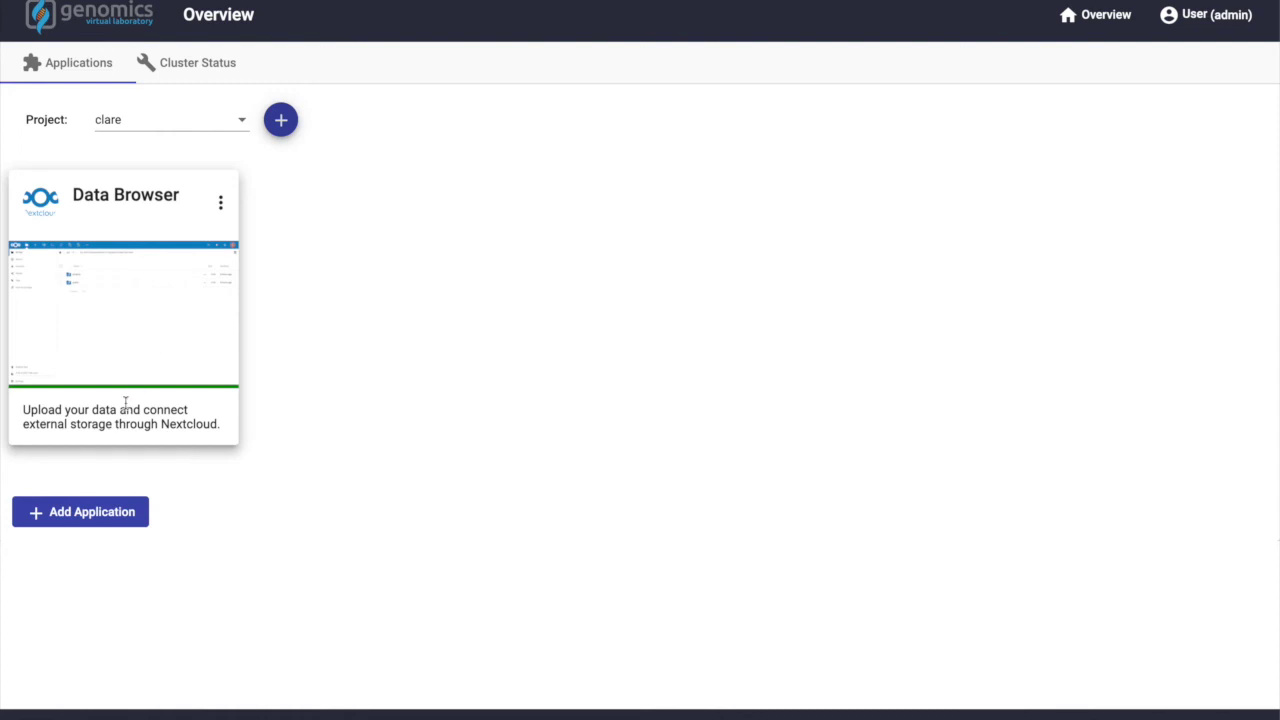
# Add the Jupyter and Project Terminal applications to the clare project
pyautogui.click(128, 516)
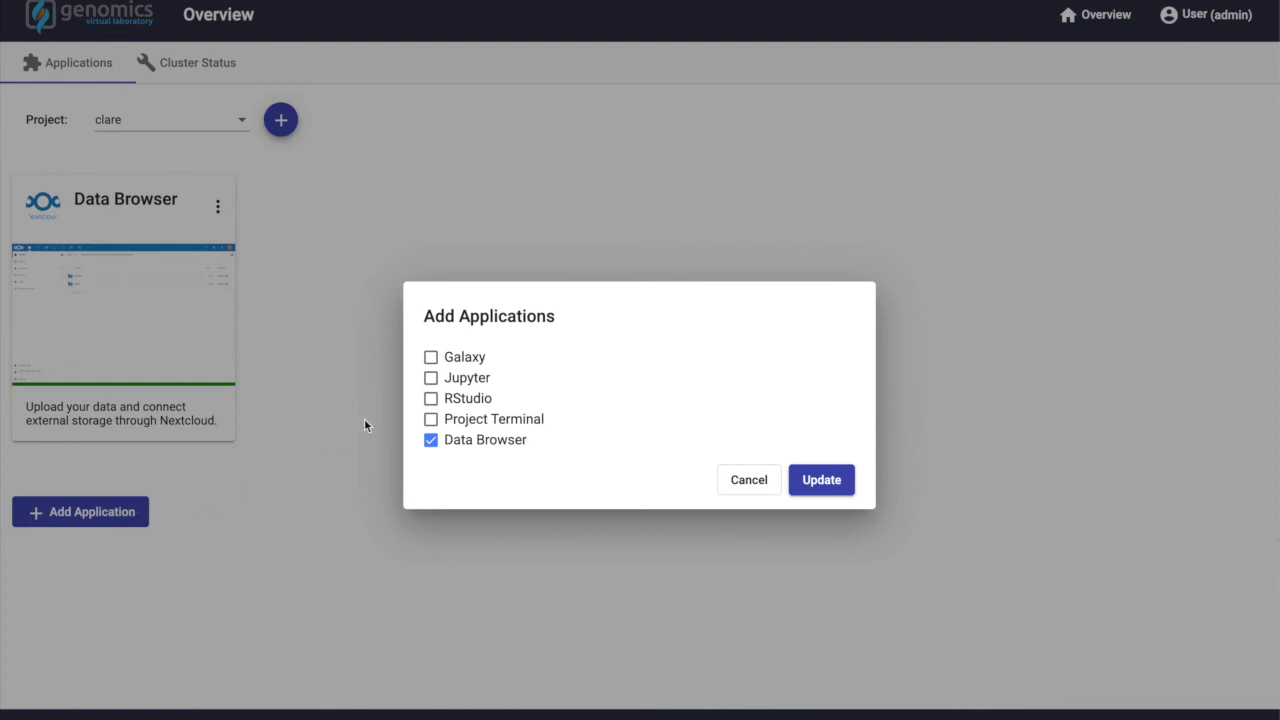
pyautogui.click(435, 382)
pyautogui.click(467, 424)
pyautogui.click(807, 482)
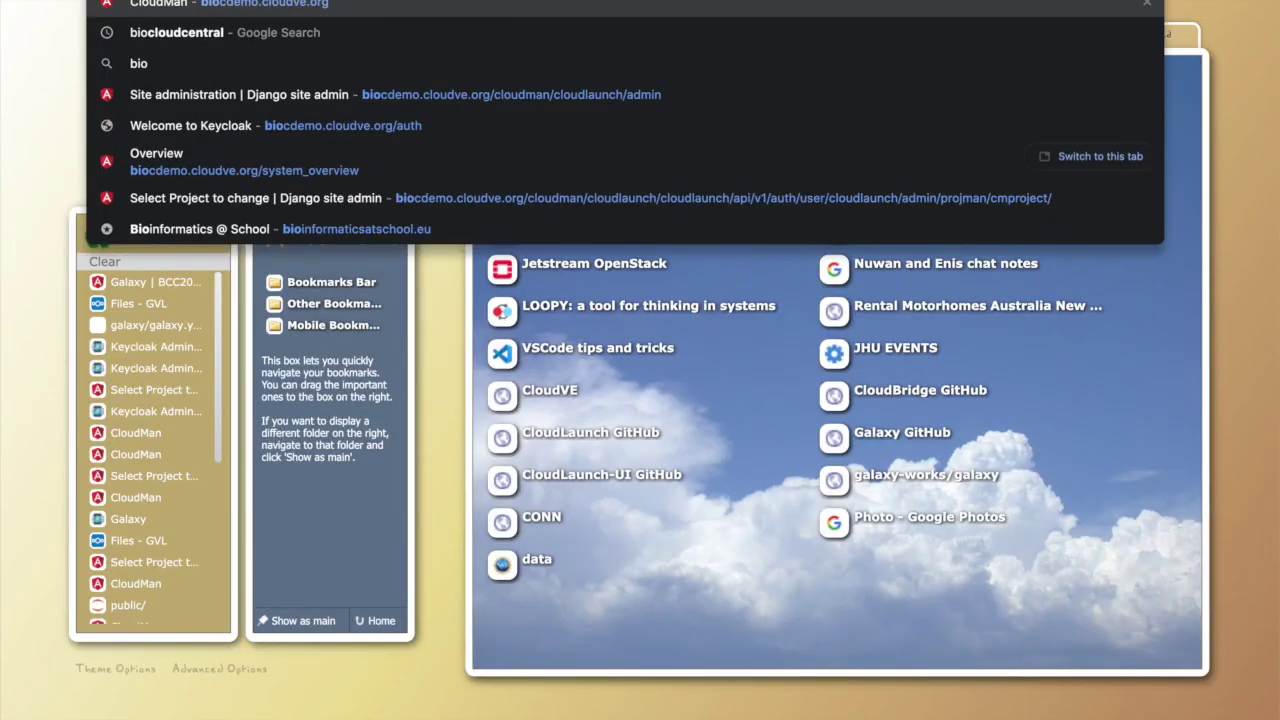
# Load the Keycloak /auth site, enter the Administration Console and go to Users
pyautogui.write('cdemo.cloudve.org')
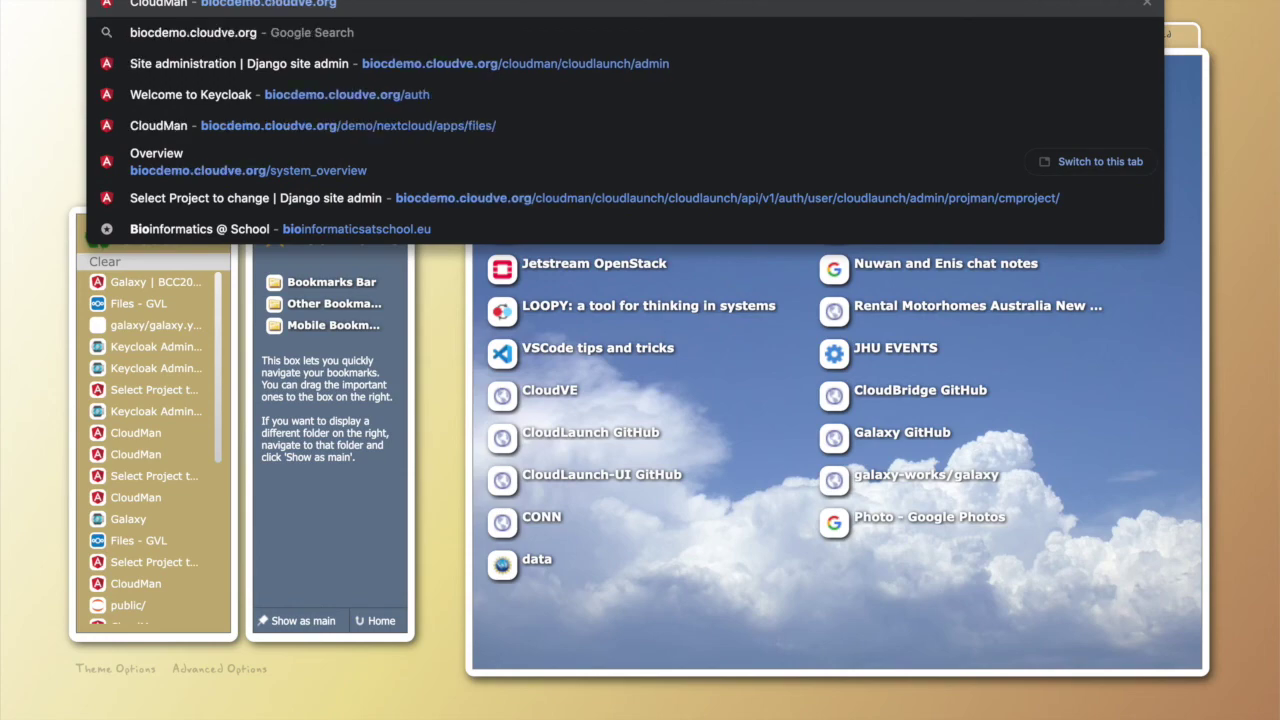
pyautogui.write('/auth')
pyautogui.press('Return')
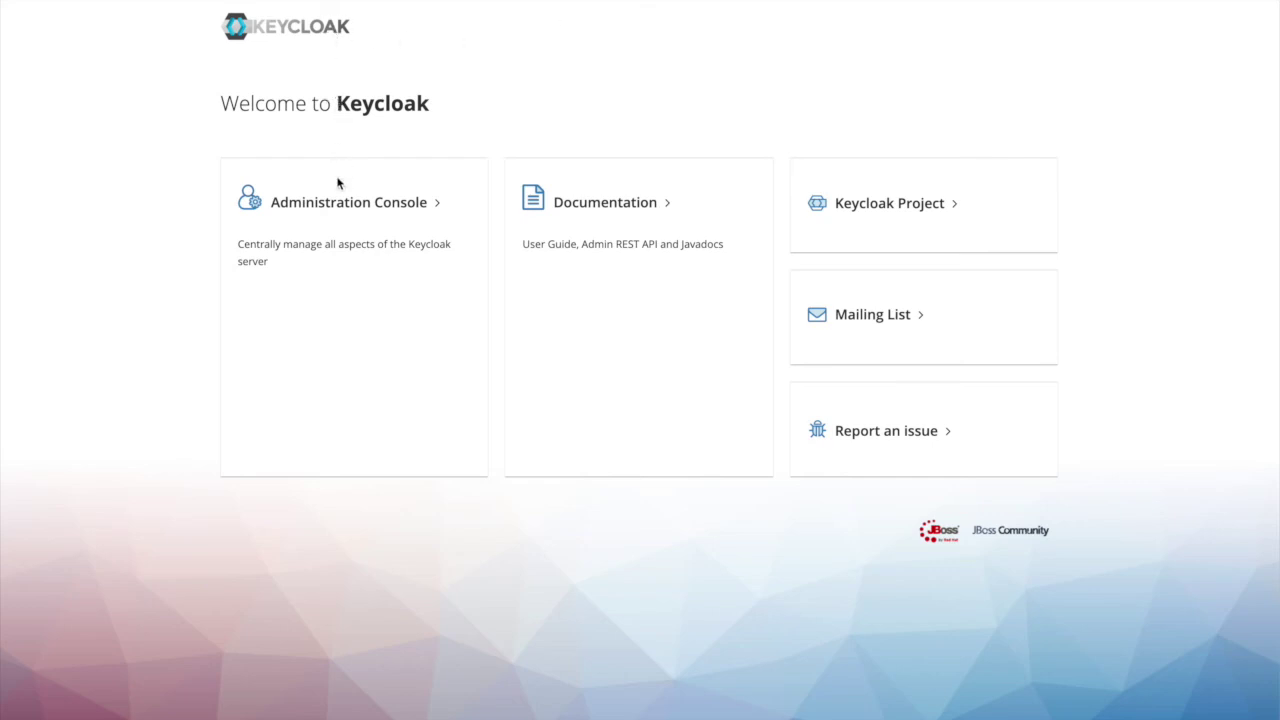
pyautogui.click(341, 207)
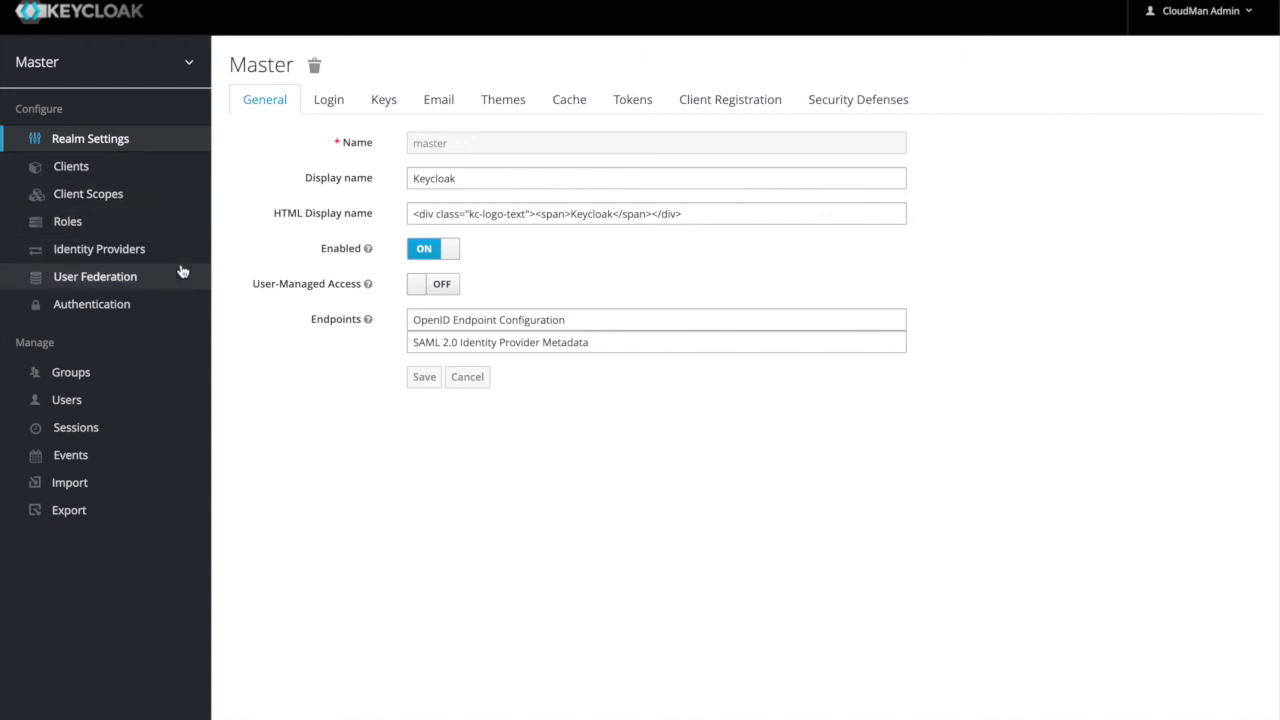
pyautogui.click(175, 402)
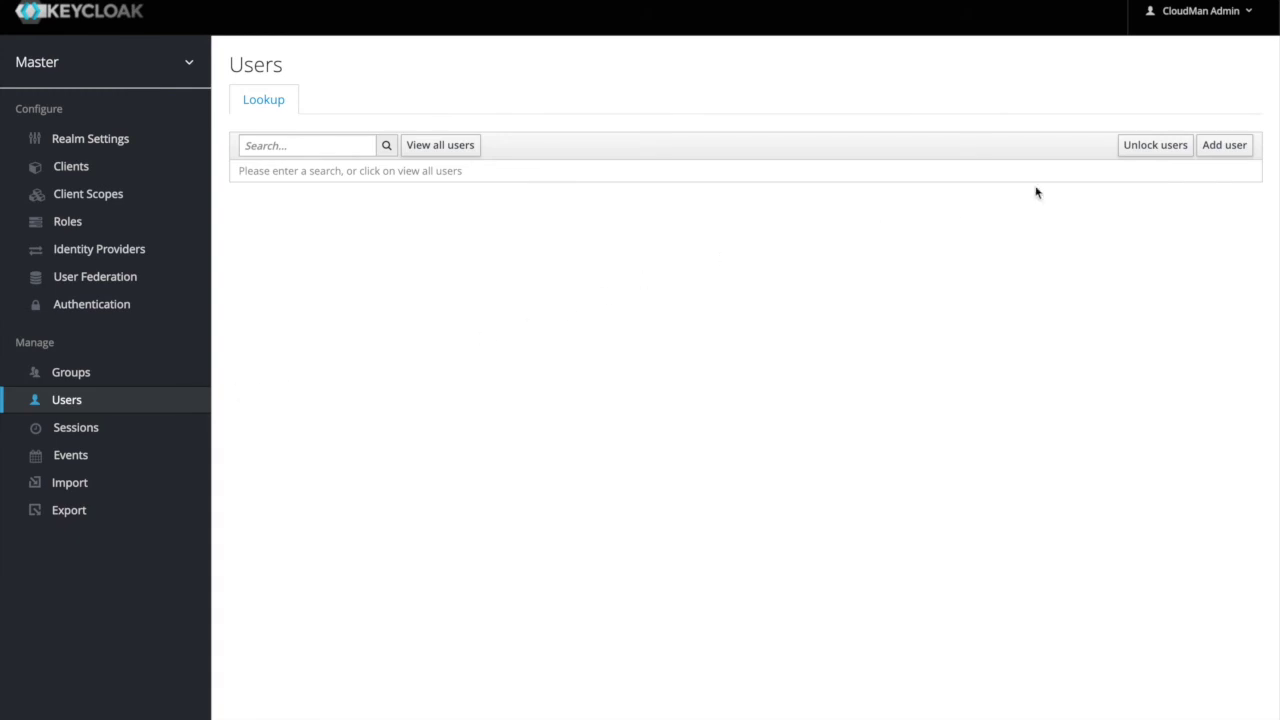
# Create a new Keycloak user with the researcher's username and e-mail address
pyautogui.click(1212, 150)
pyautogui.click(617, 205)
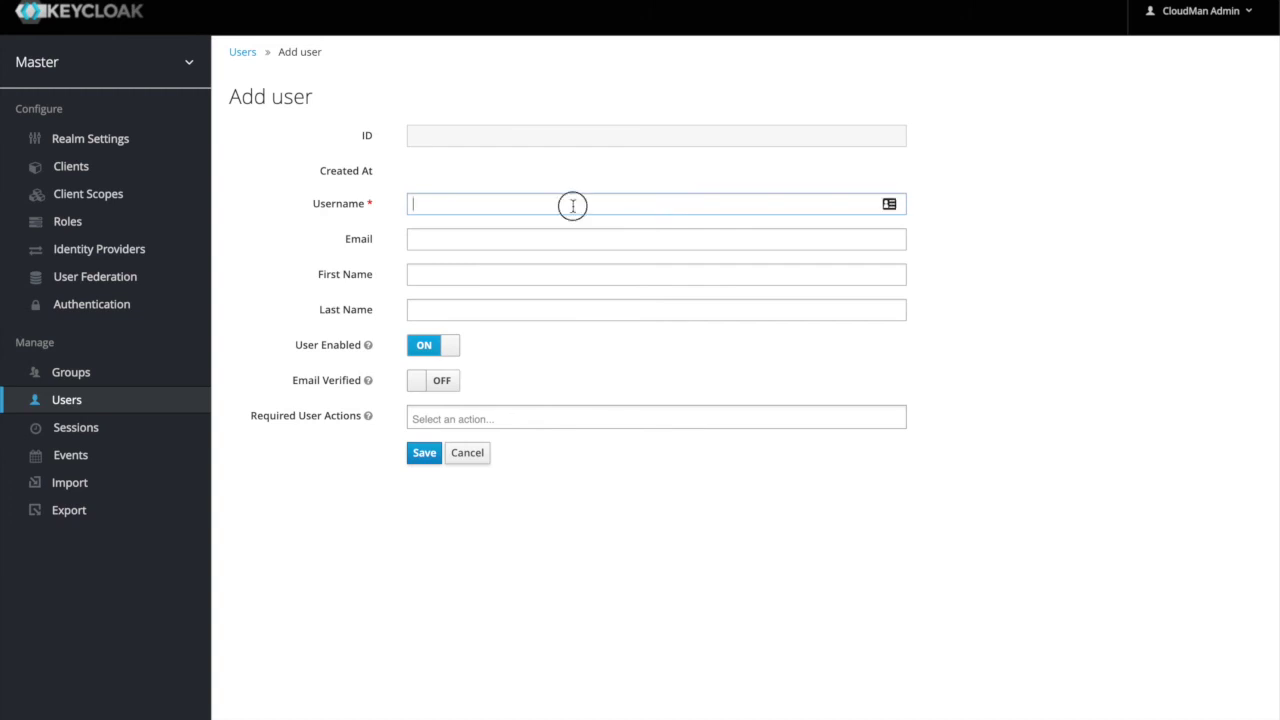
pyautogui.write('clare')
pyautogui.press('Tab')
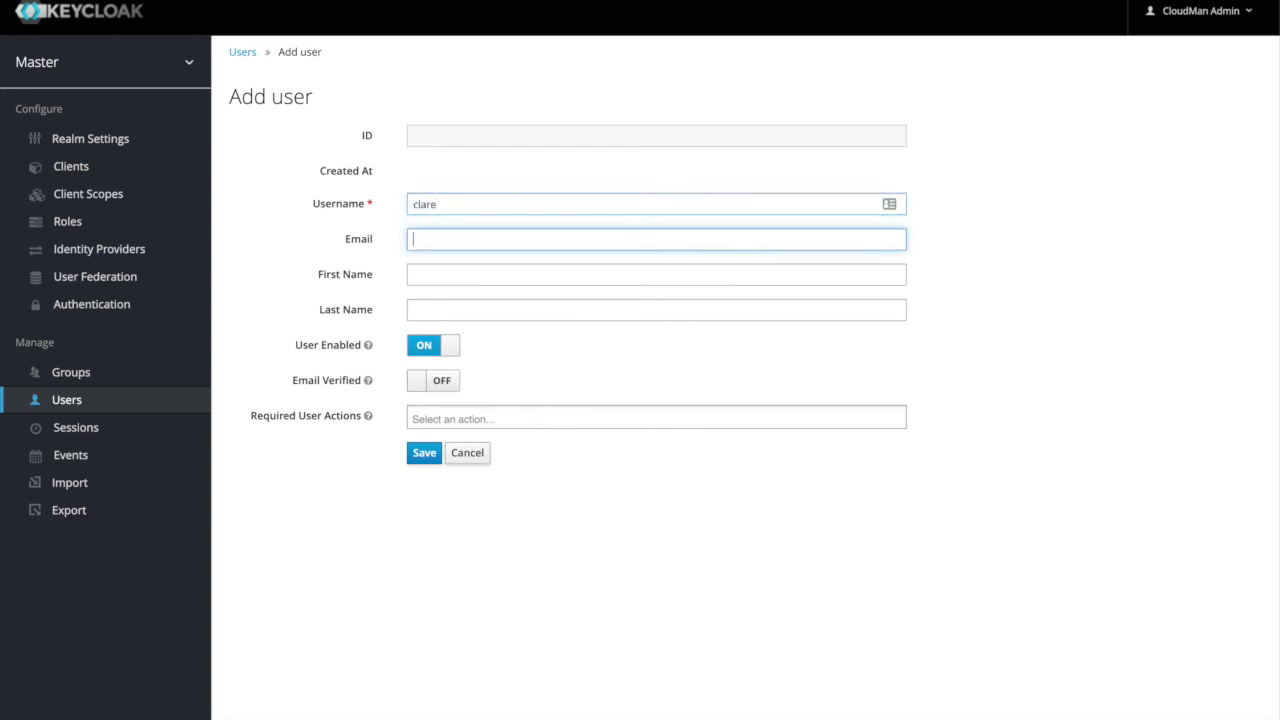
pyautogui.write('clare@email.com')
pyautogui.click(424, 452)
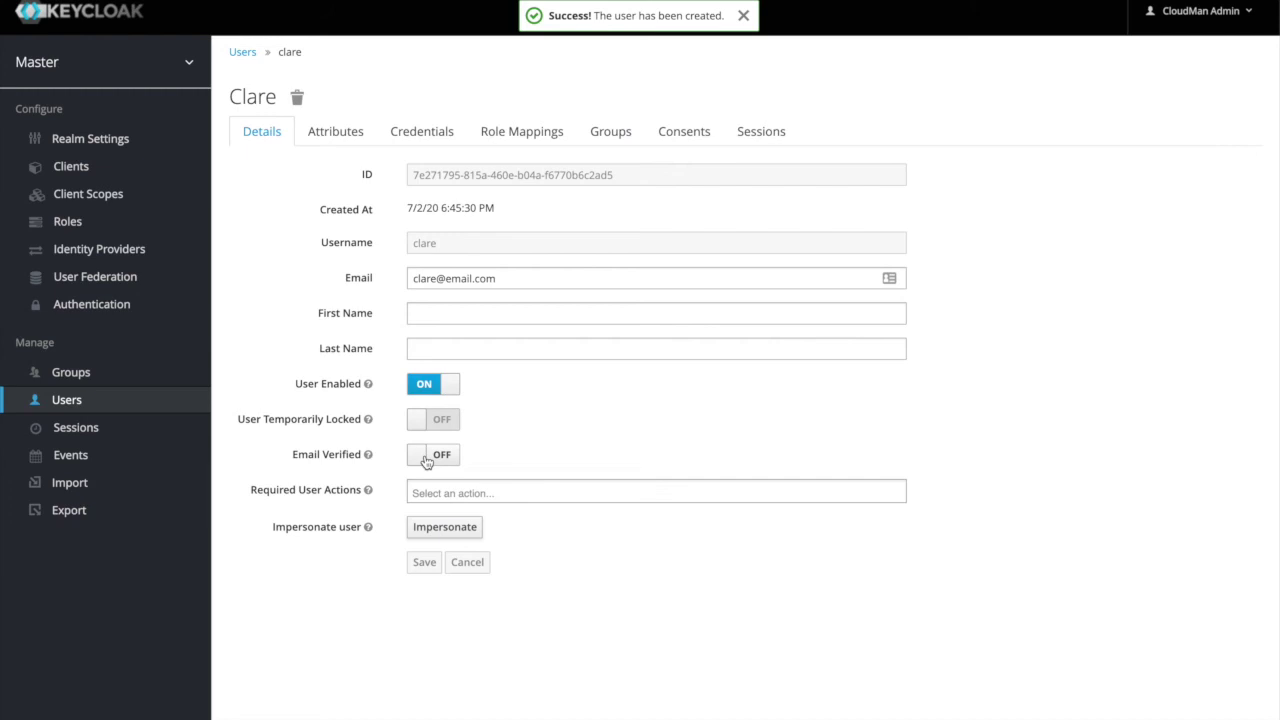
# Give the user a permanent, non-temporary password, then open a private browser window
pyautogui.click(437, 134)
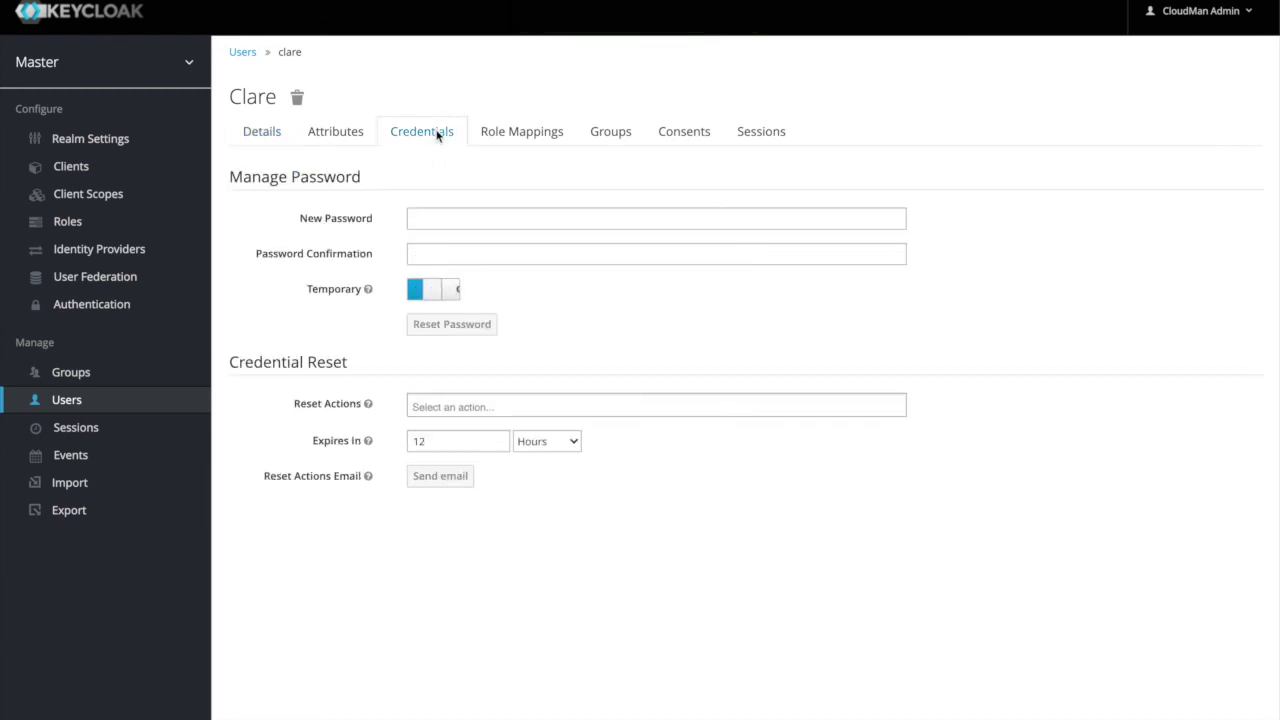
pyautogui.click(432, 218)
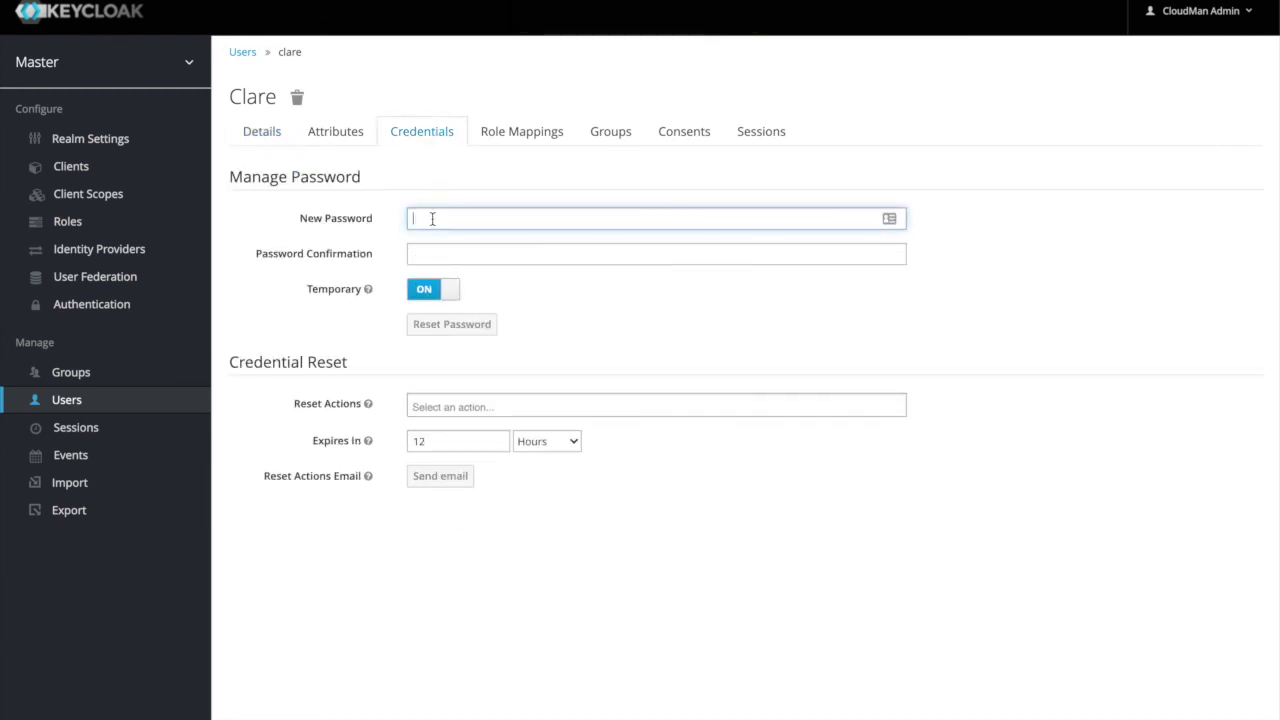
pyautogui.write('*******')
pyautogui.press('Tab')
pyautogui.write('**')
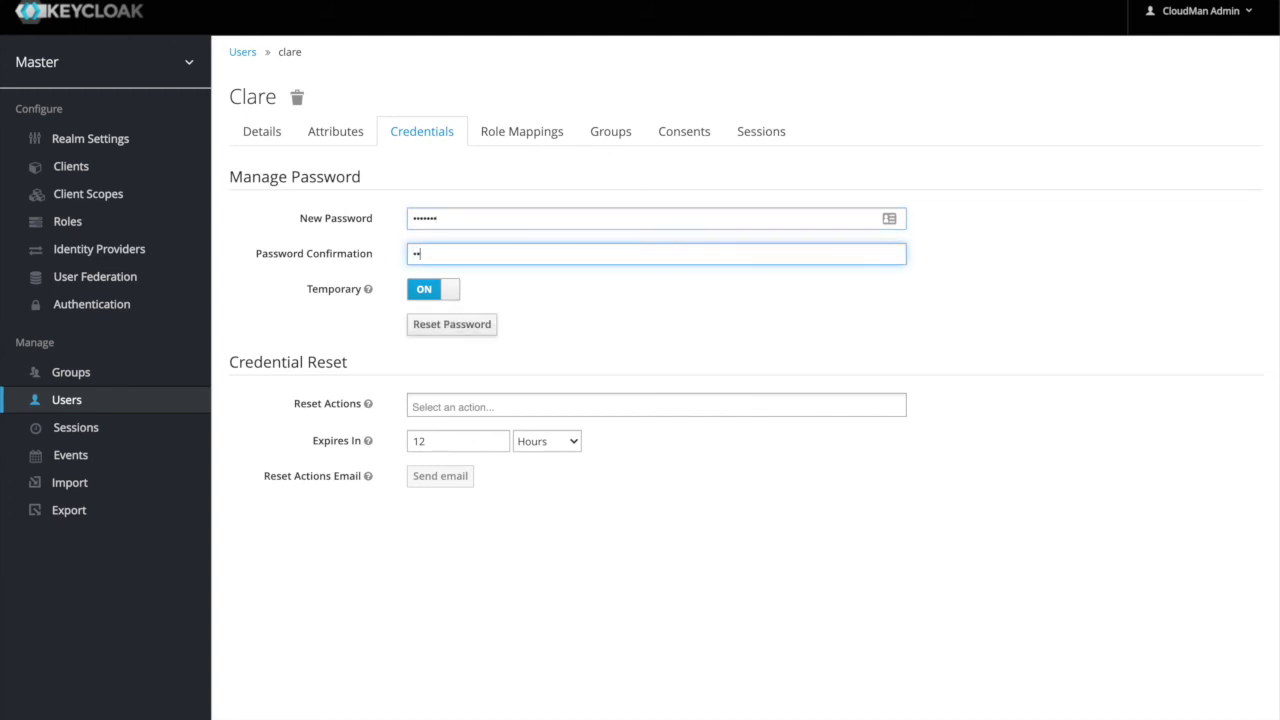
pyautogui.write('*****')
pyautogui.click(424, 290)
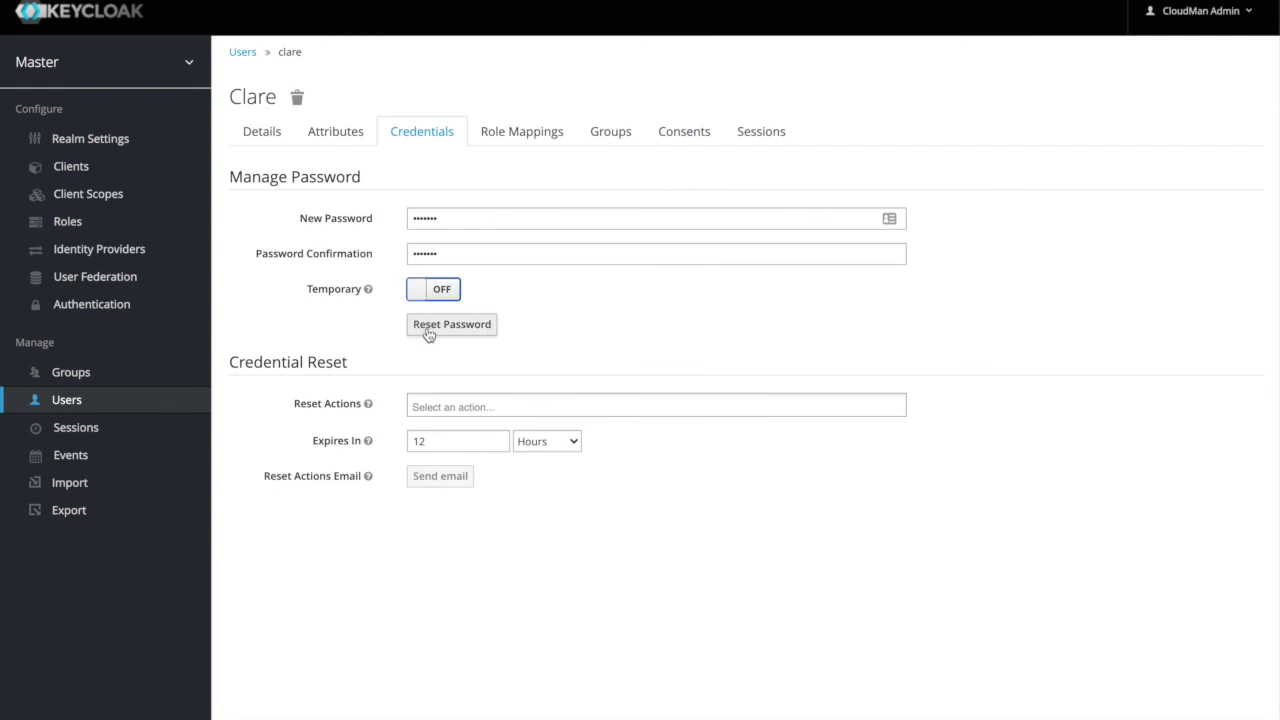
pyautogui.click(428, 332)
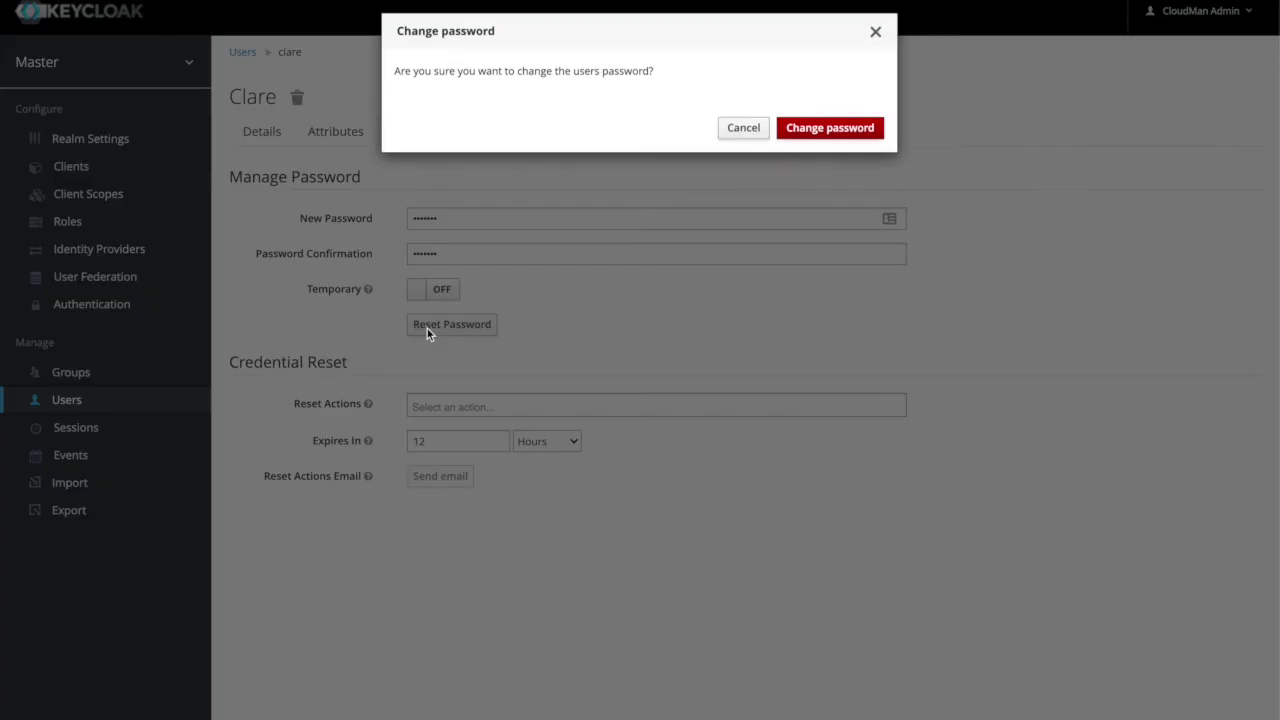
pyautogui.click(795, 133)
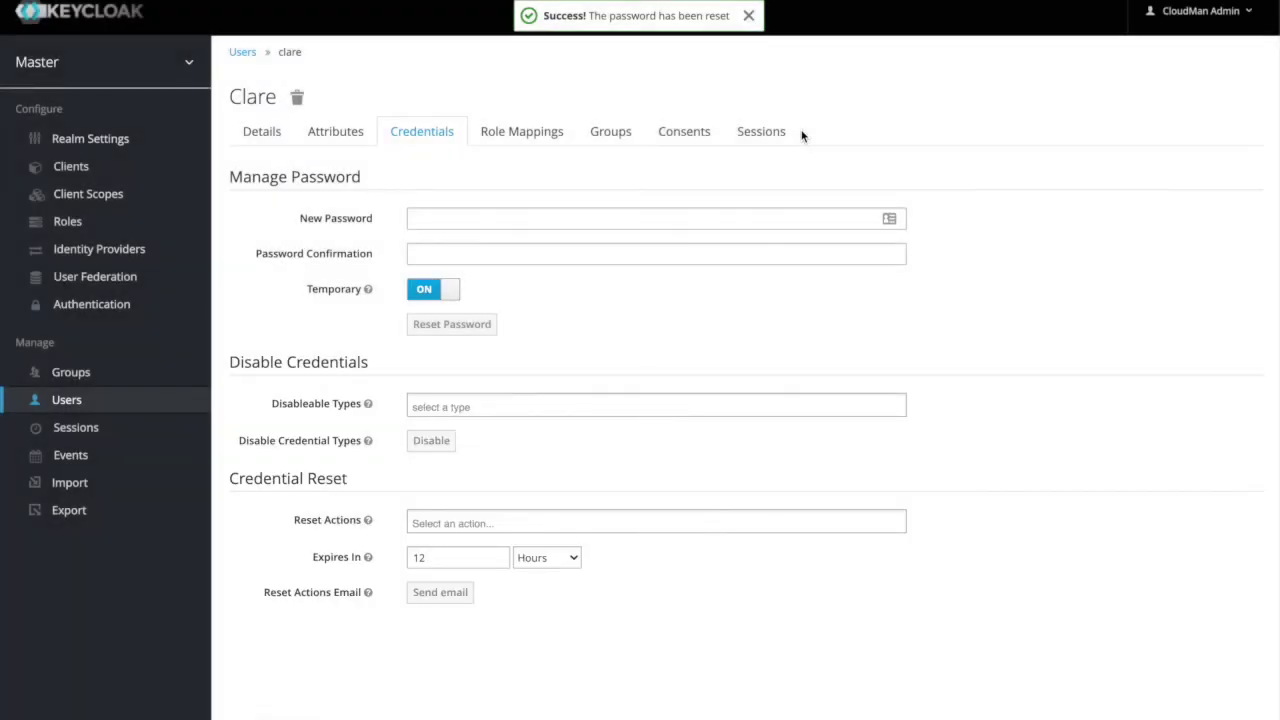
pyautogui.hotkey('ctrl', 'shift', 'n')
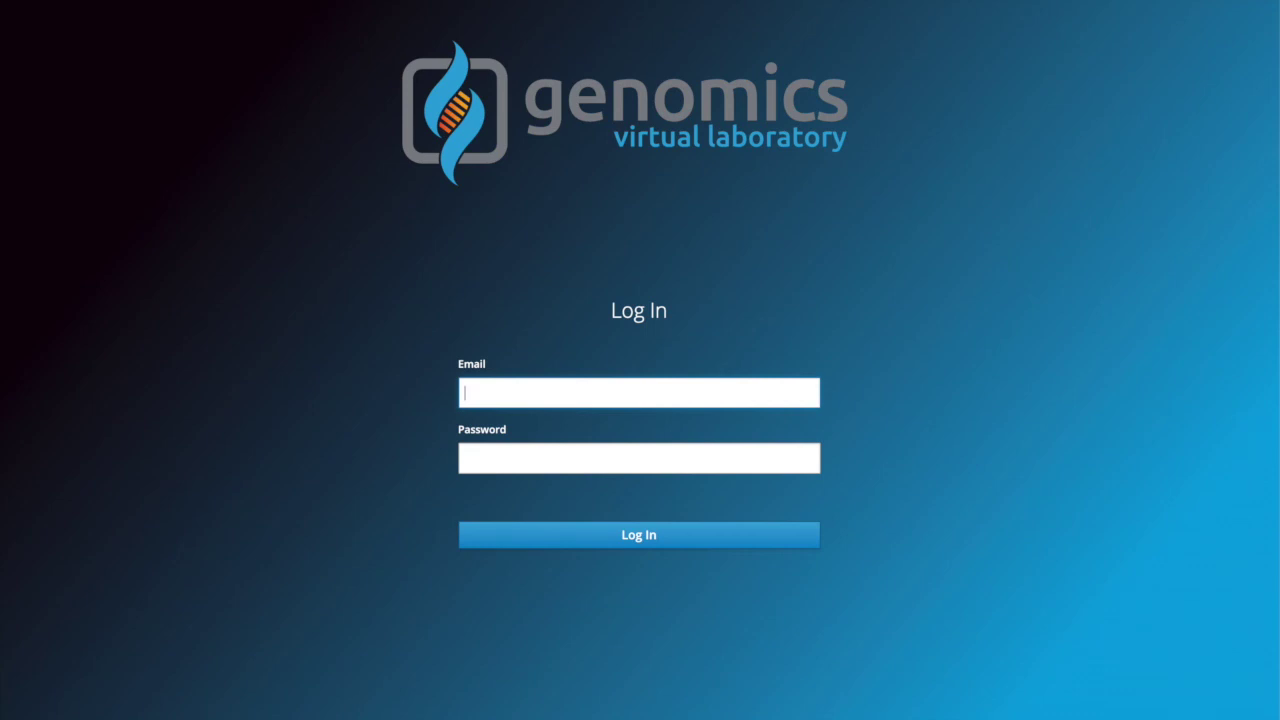
# Sign in with the new researcher's username and password, then select their own project
pyautogui.write('clare')
pyautogui.press('Tab')
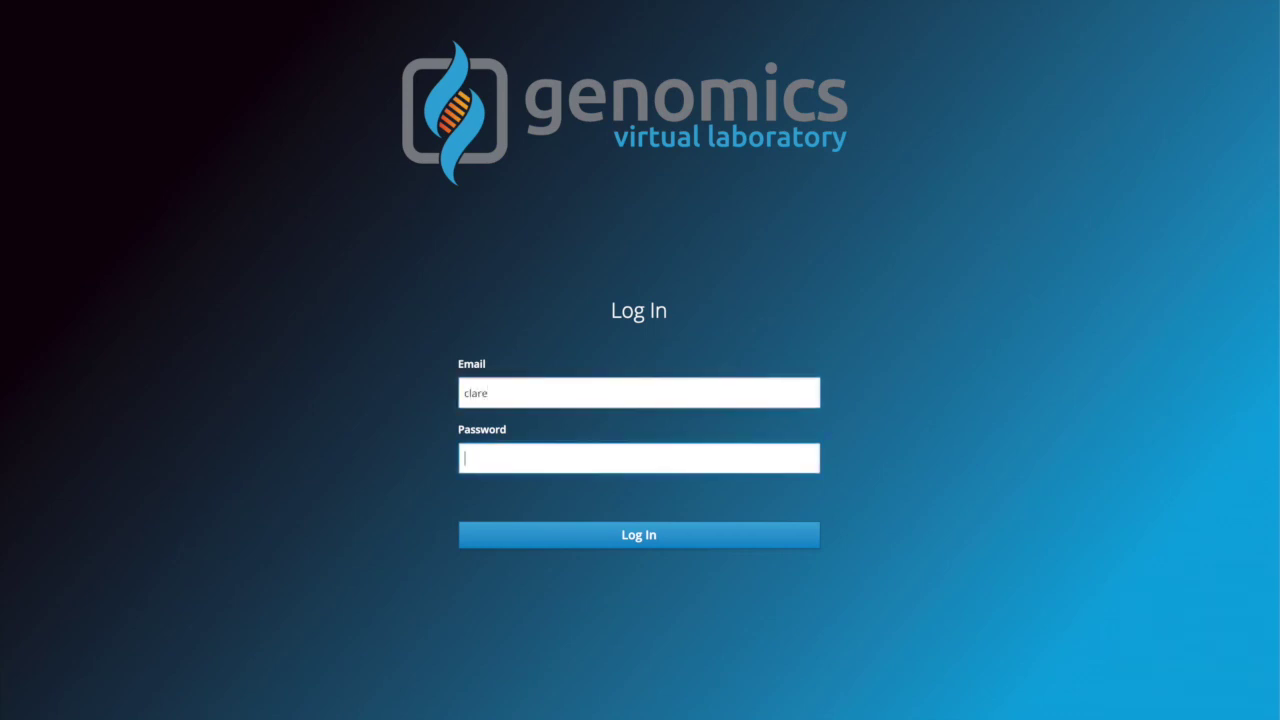
pyautogui.write('•••••••')
pyautogui.click(667, 536)
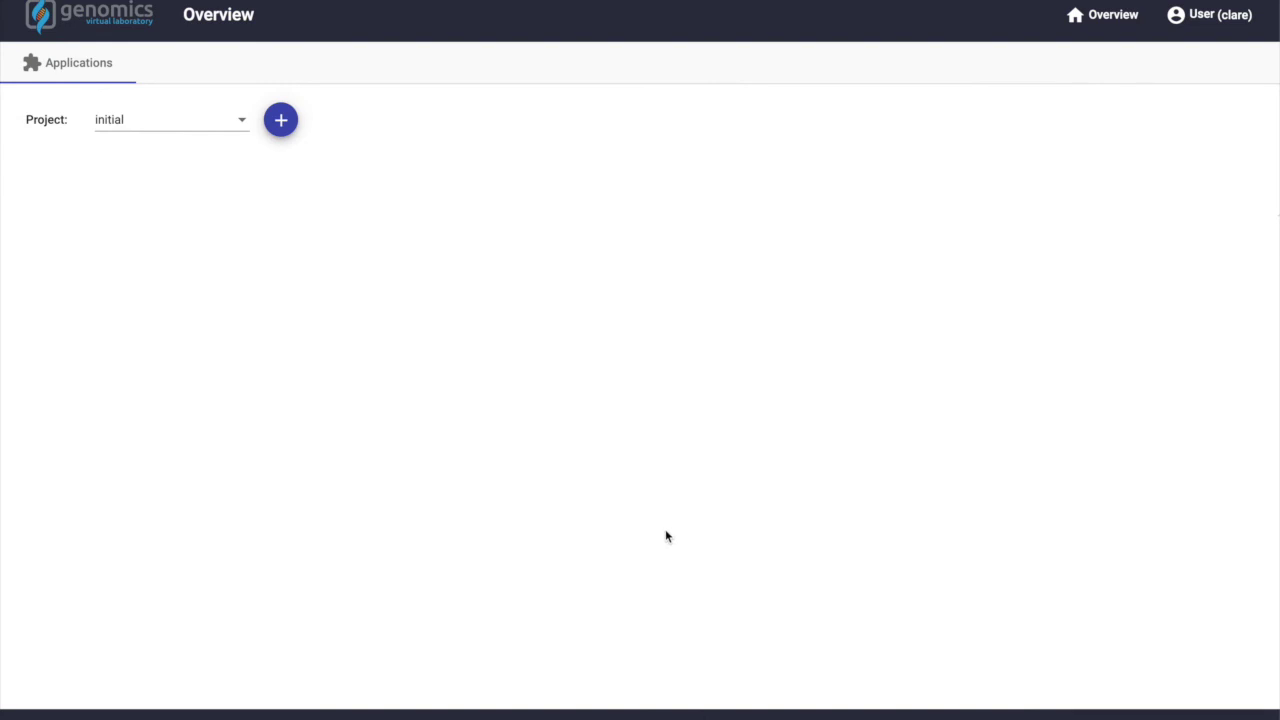
pyautogui.click(242, 122)
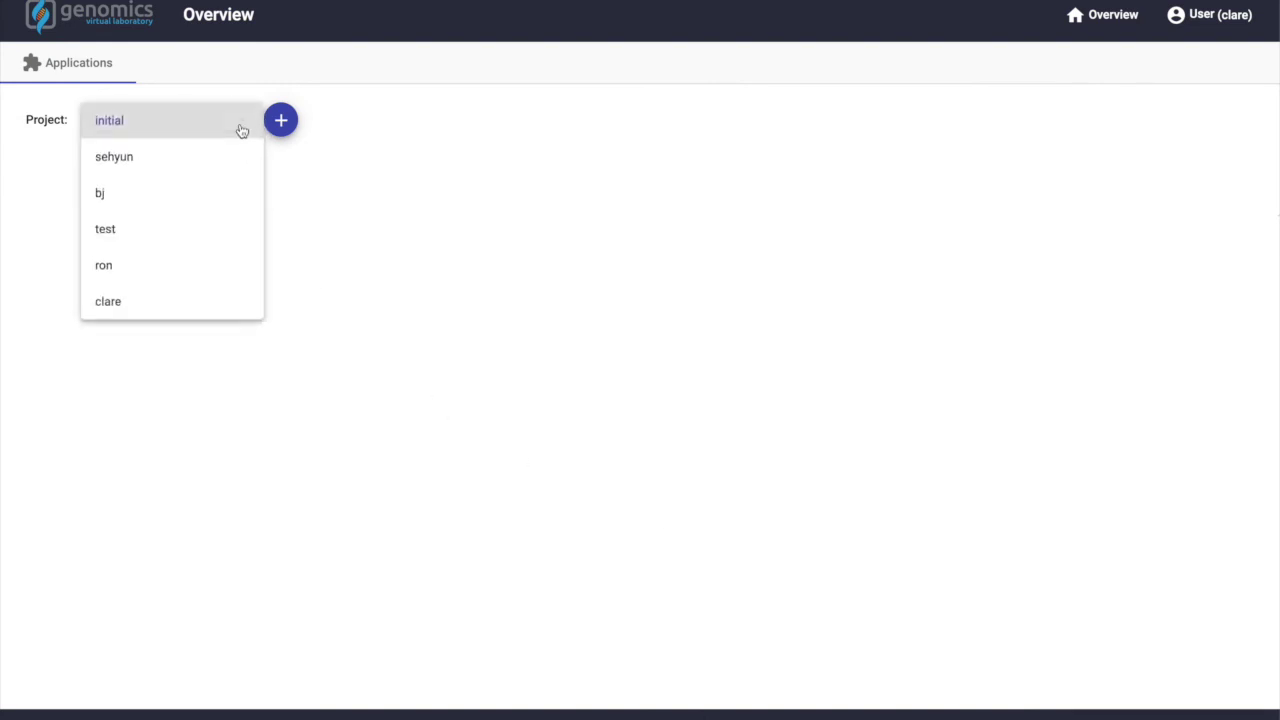
pyautogui.click(228, 303)
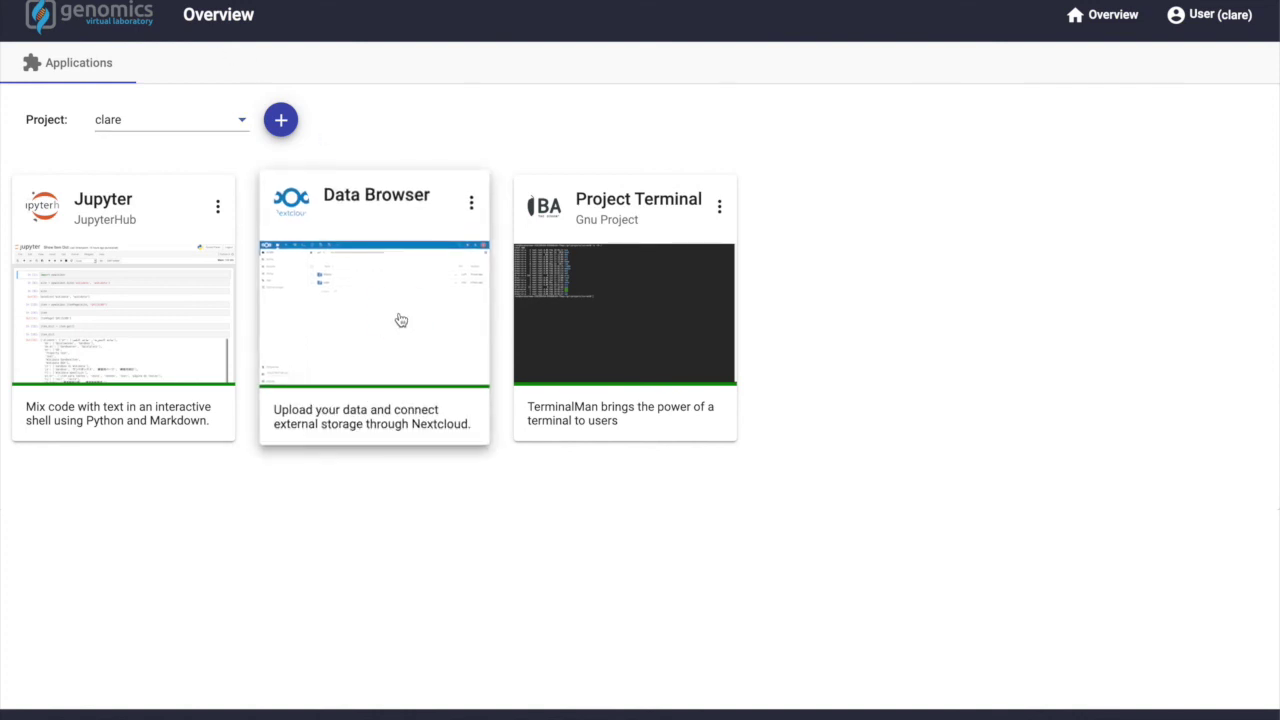
# Open the project's Data Browser and go into the public folder containing datalabels.tsv
pyautogui.click(388, 224)
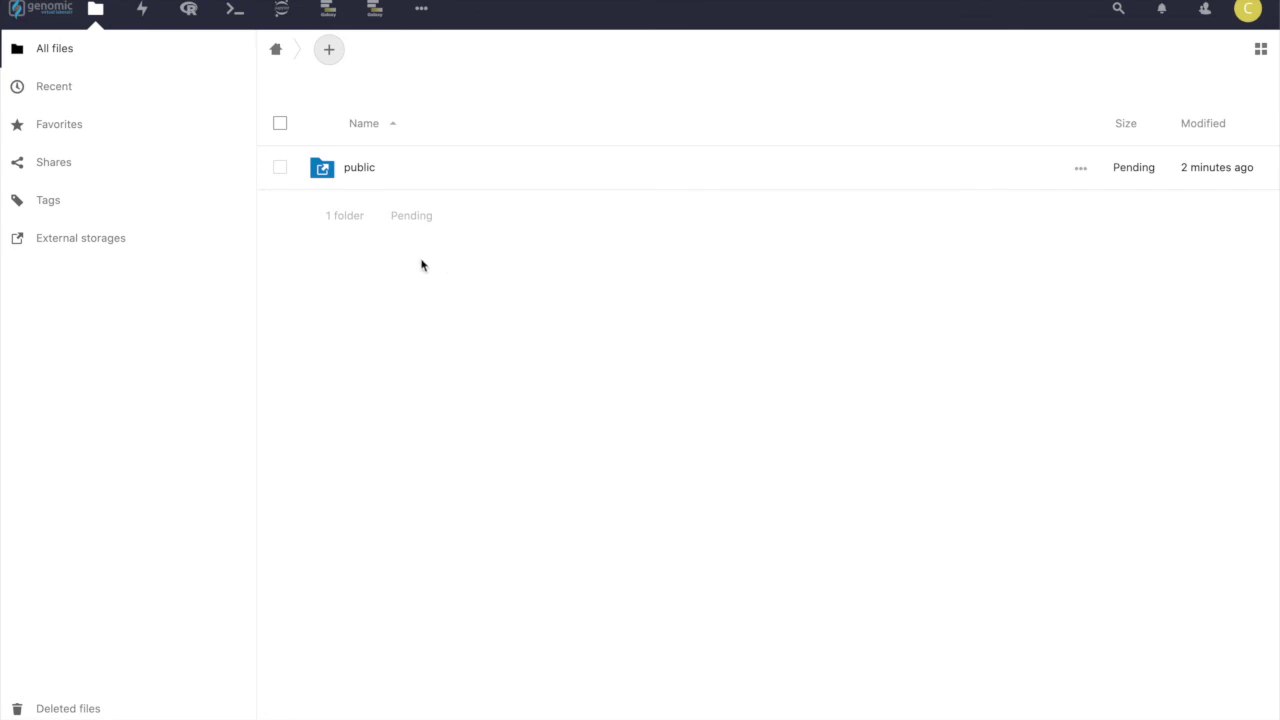
pyautogui.click(360, 168)
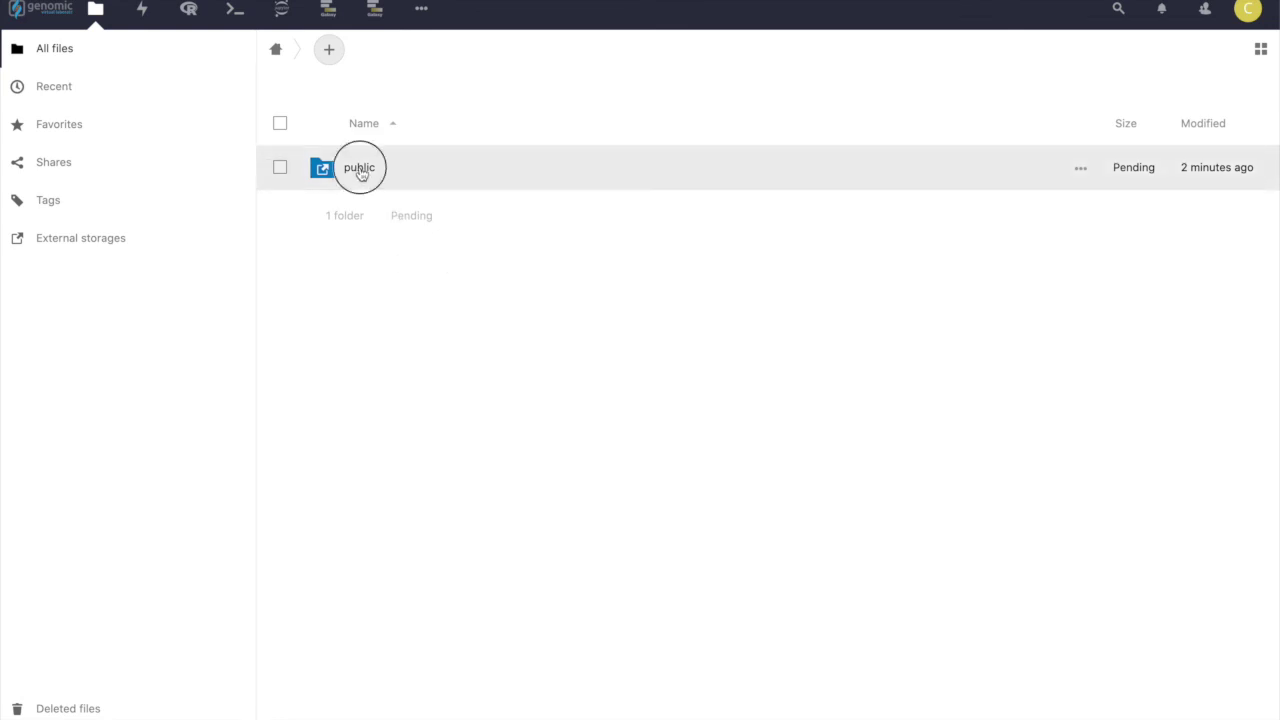